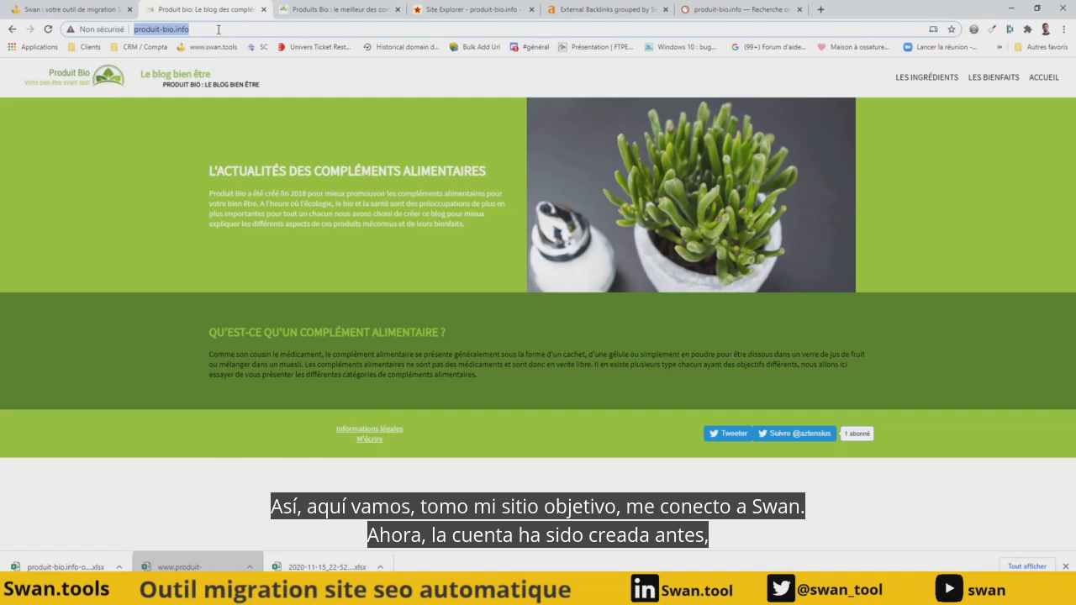
- Switch to the Swan site, log in to the account and start creating a new project
left_click(74, 10)
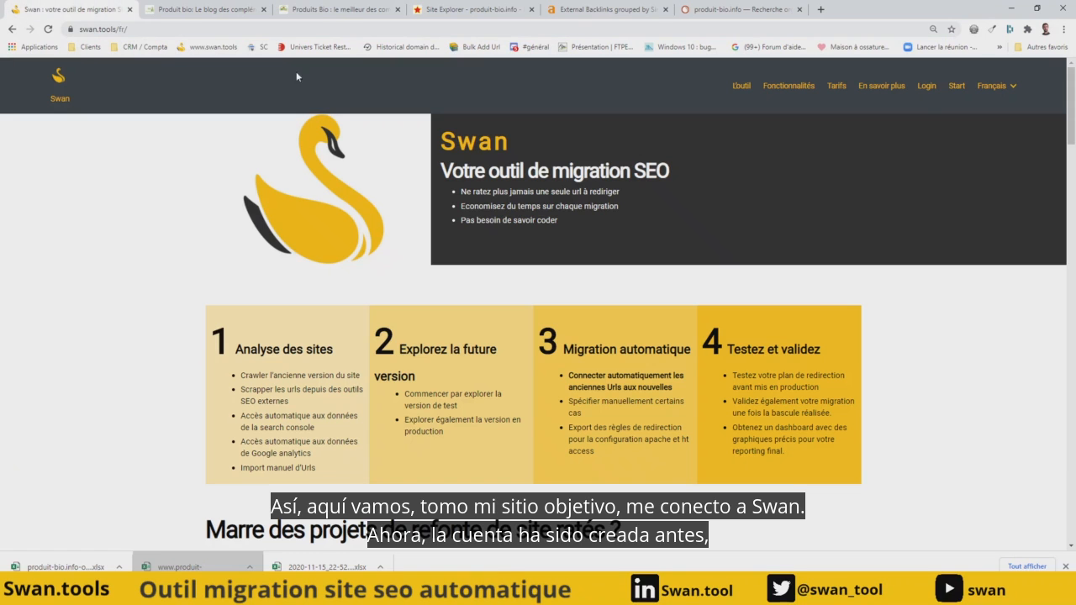
left_click(926, 88)
left_click(878, 197)
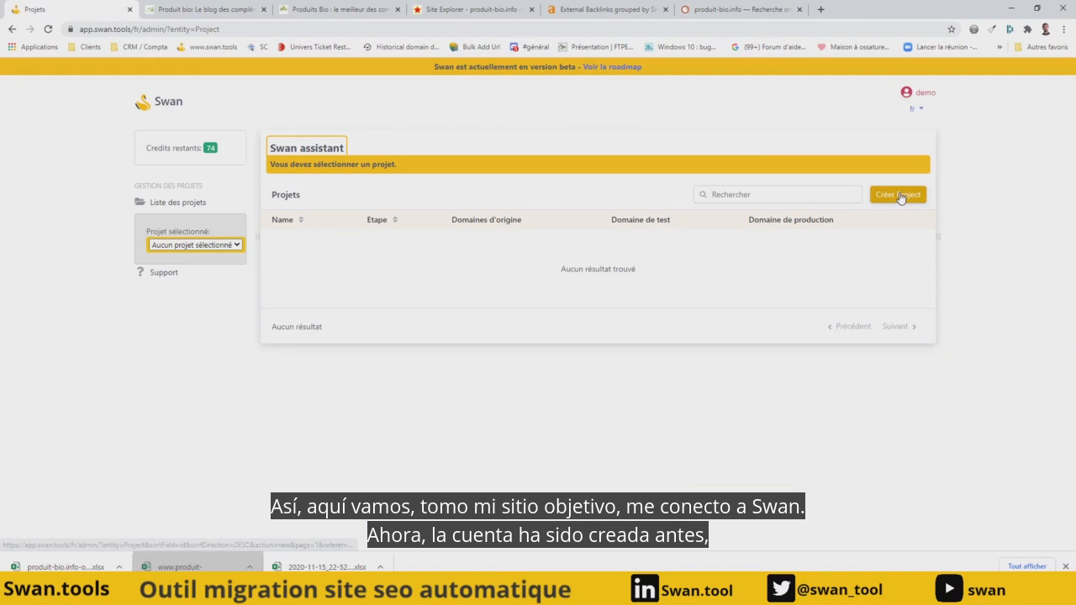
left_click(550, 276)
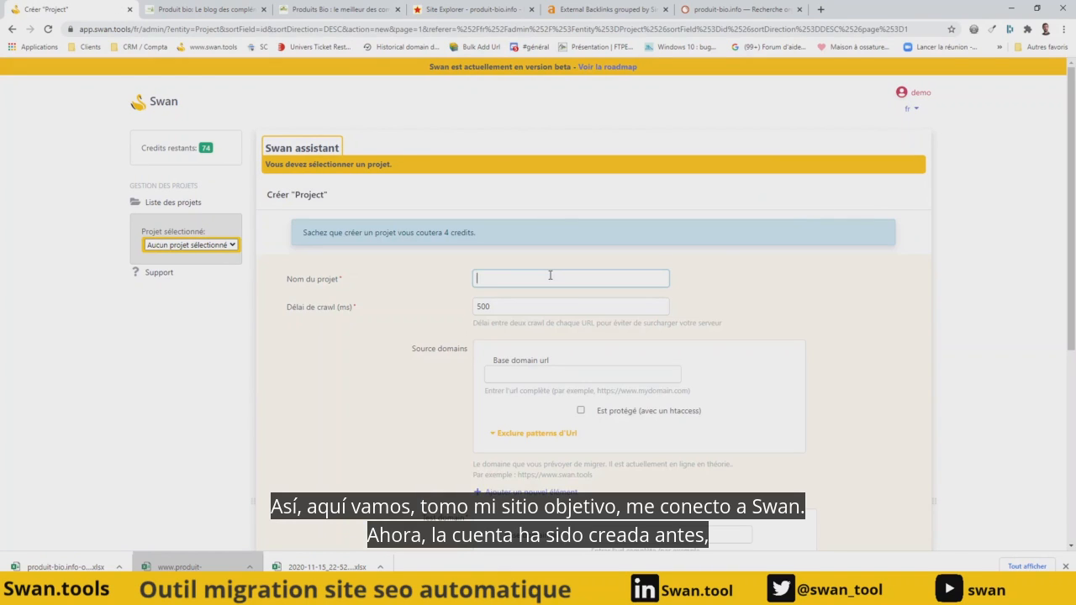
type("demo")
key("Tab")
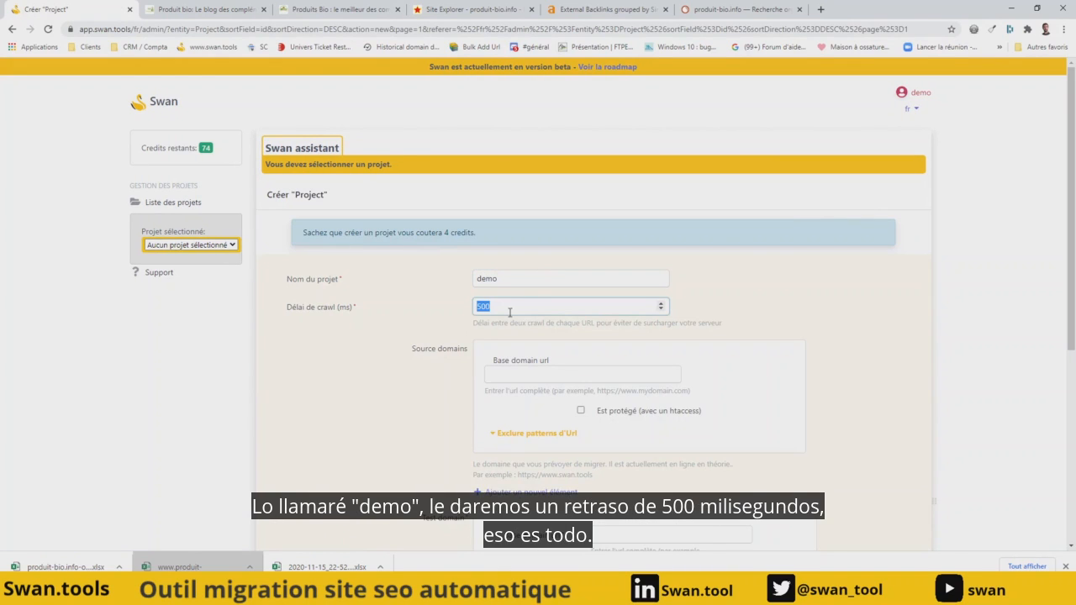
left_click(545, 378)
type("http://www.produit-bio.info/")
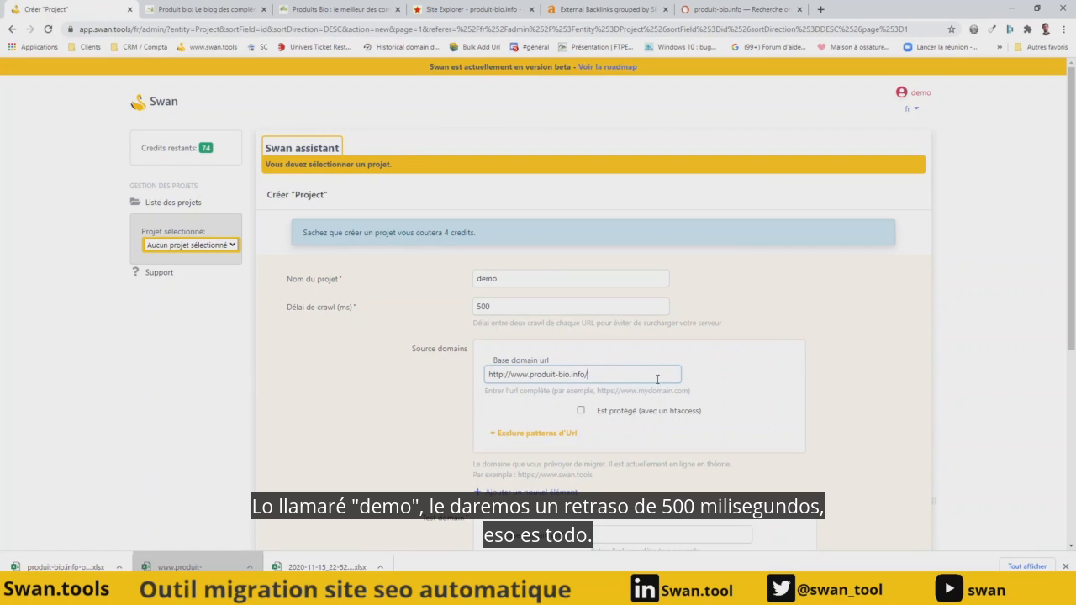
- Check the URL exclusion options available for the source domain, leaving them empty
scroll(838, 311, "down", 2)
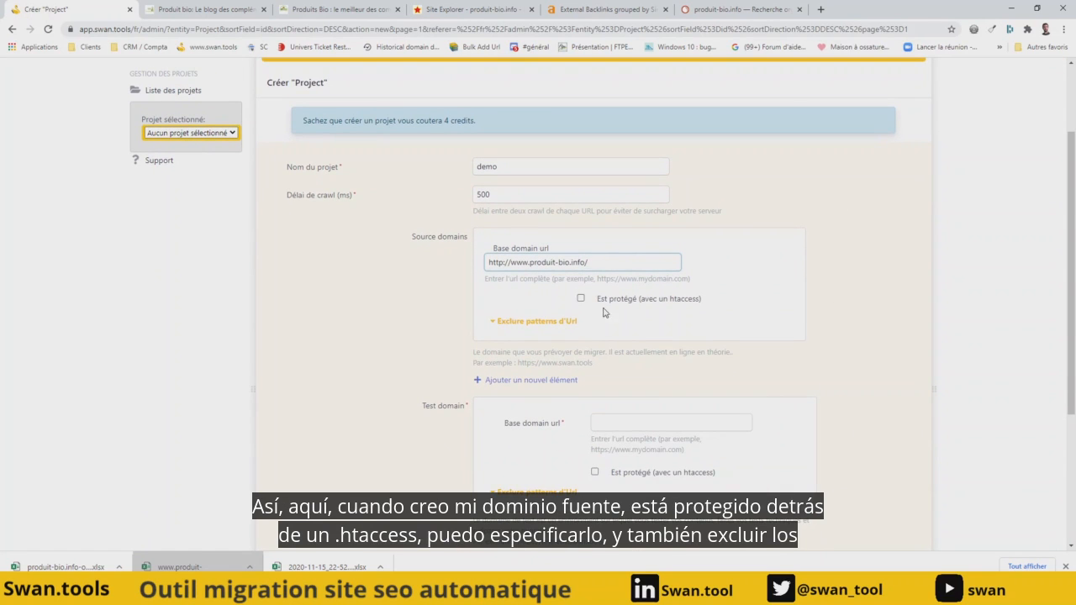
left_click(529, 323)
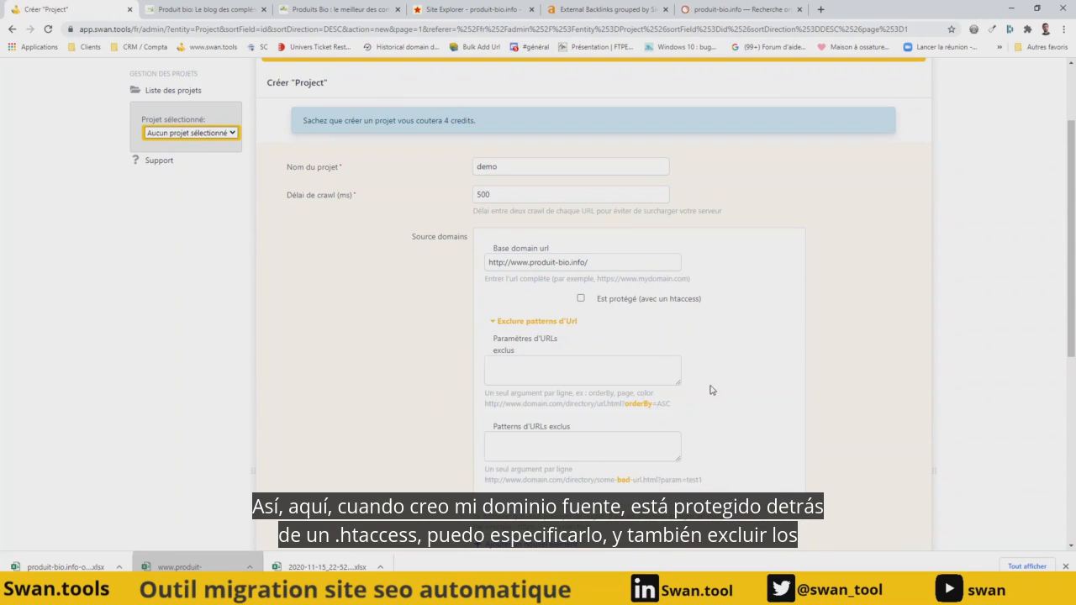
left_click(523, 324)
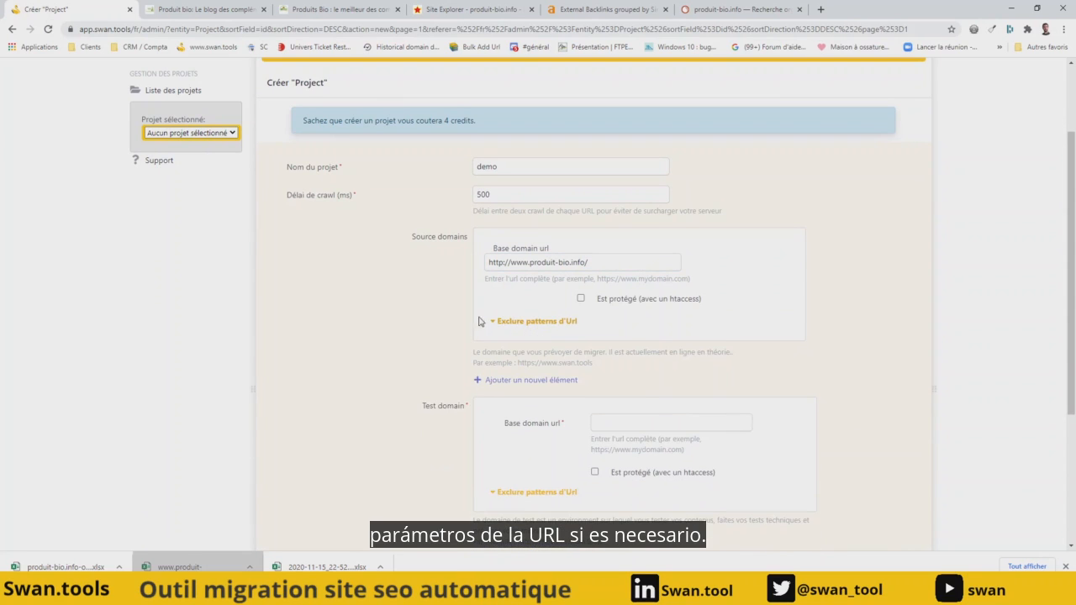
left_click(340, 7)
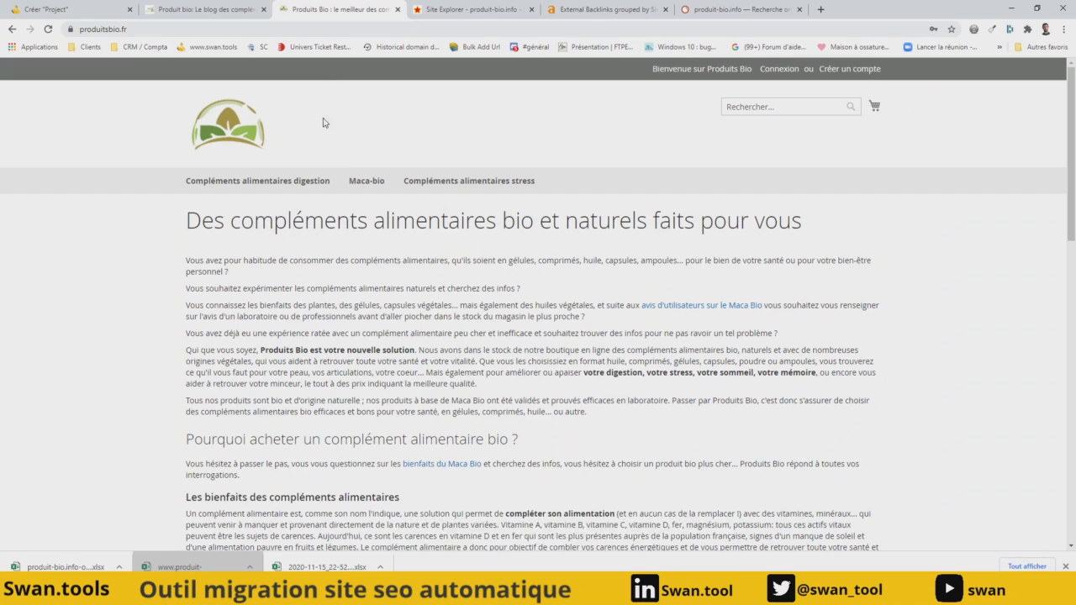
left_click(177, 30)
key("ctrl+c")
left_click(76, 8)
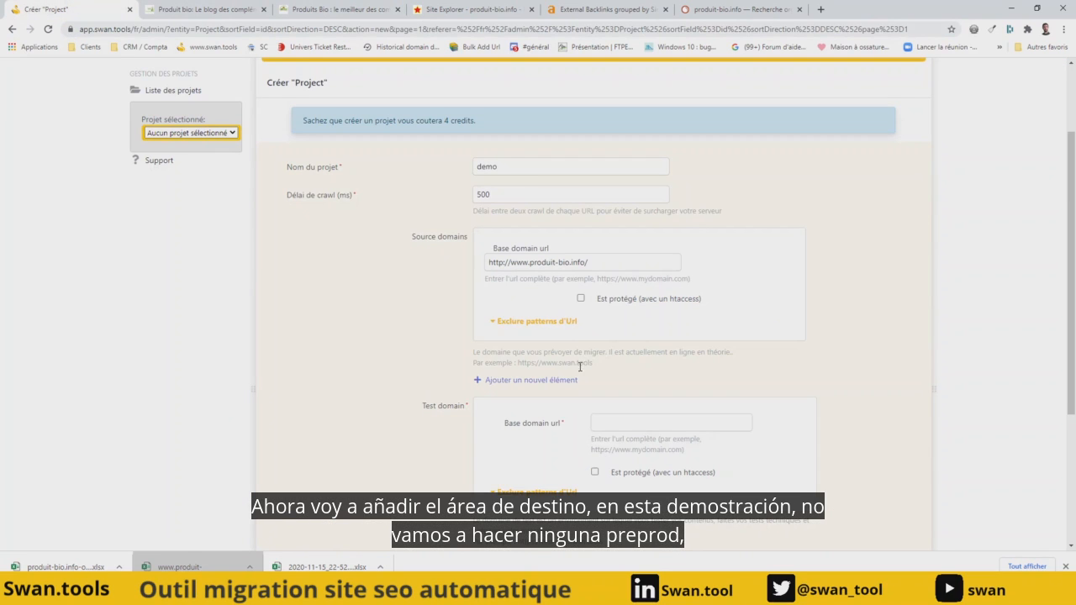
key("ctrl+v")
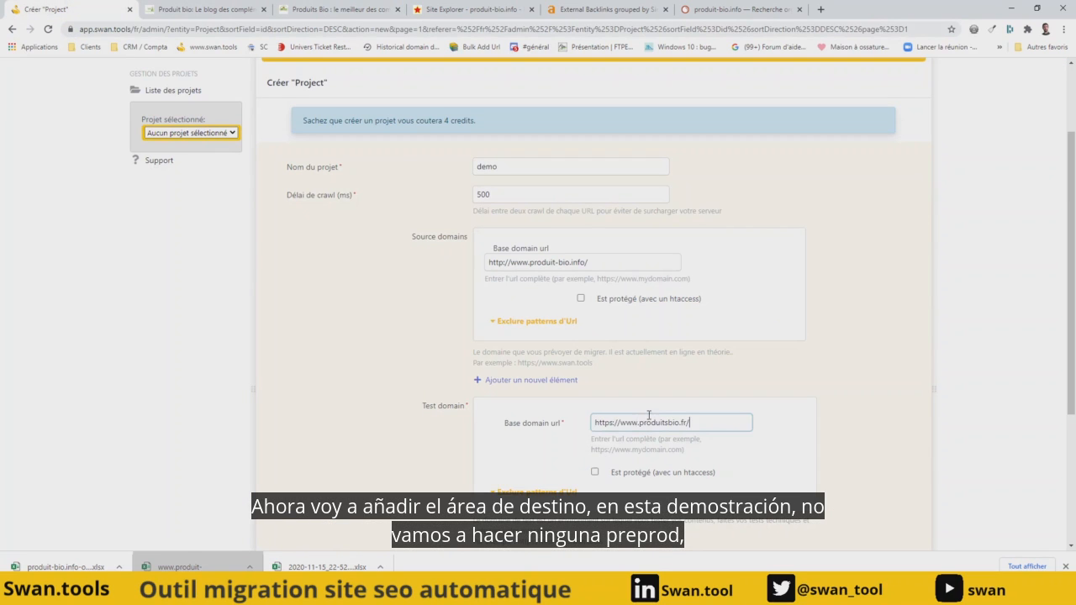
scroll(653, 372, "down", 2)
left_click(639, 416)
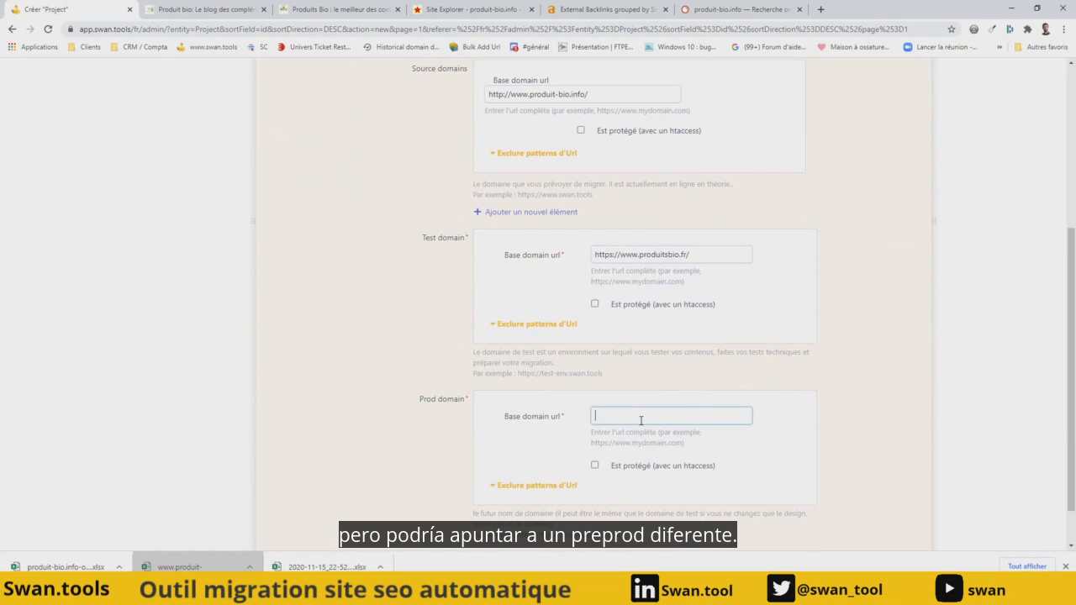
key("ctrl+v")
- Review the name, crawl delay and domains in the form and save the new project
scroll(519, 366, "up", 2)
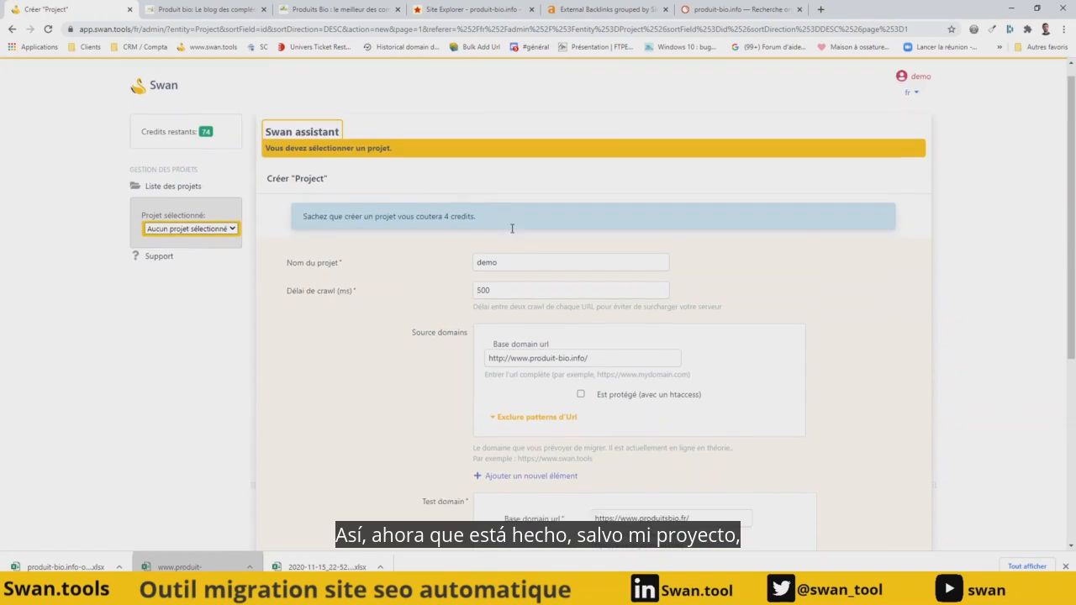
scroll(886, 457, "down", 10)
scroll(886, 456, "up", 1)
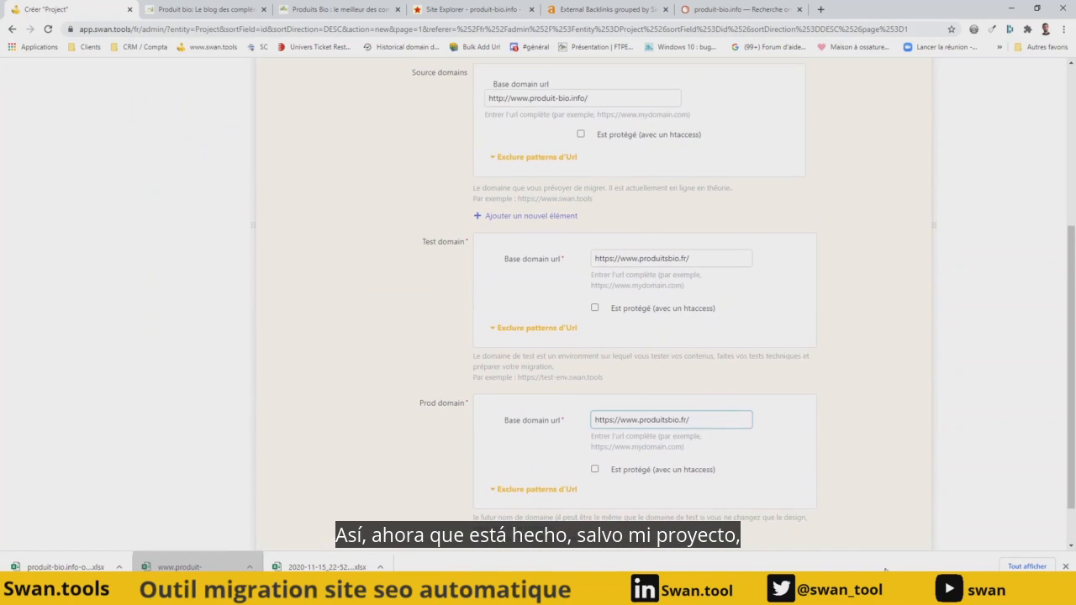
scroll(887, 457, "down", 1)
left_click(863, 522)
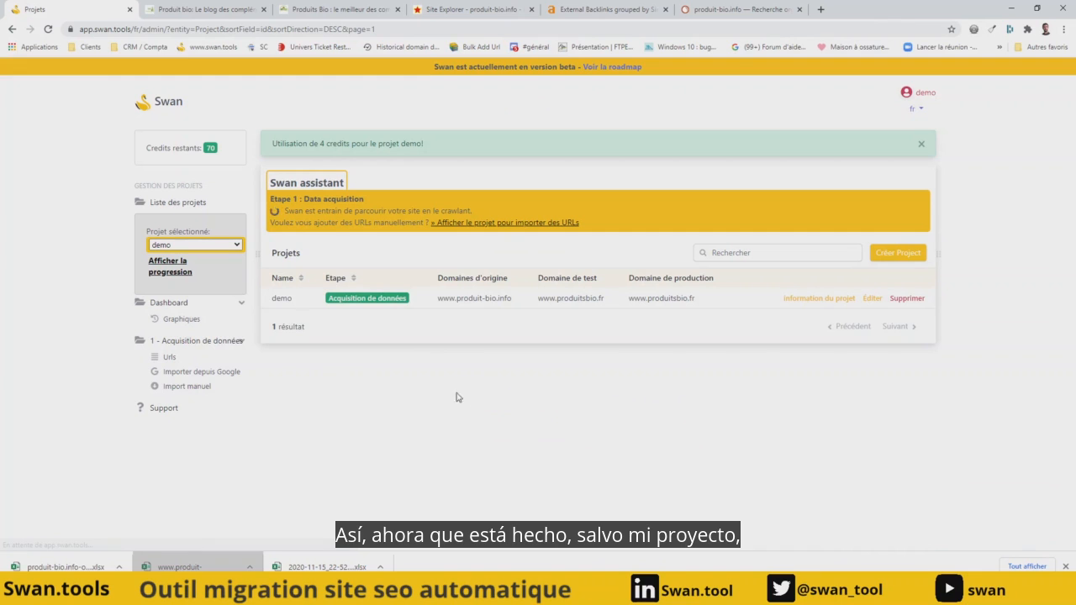
- Open the demo project's progress page and keep refreshing it to follow the crawl of both sites
left_click(170, 266)
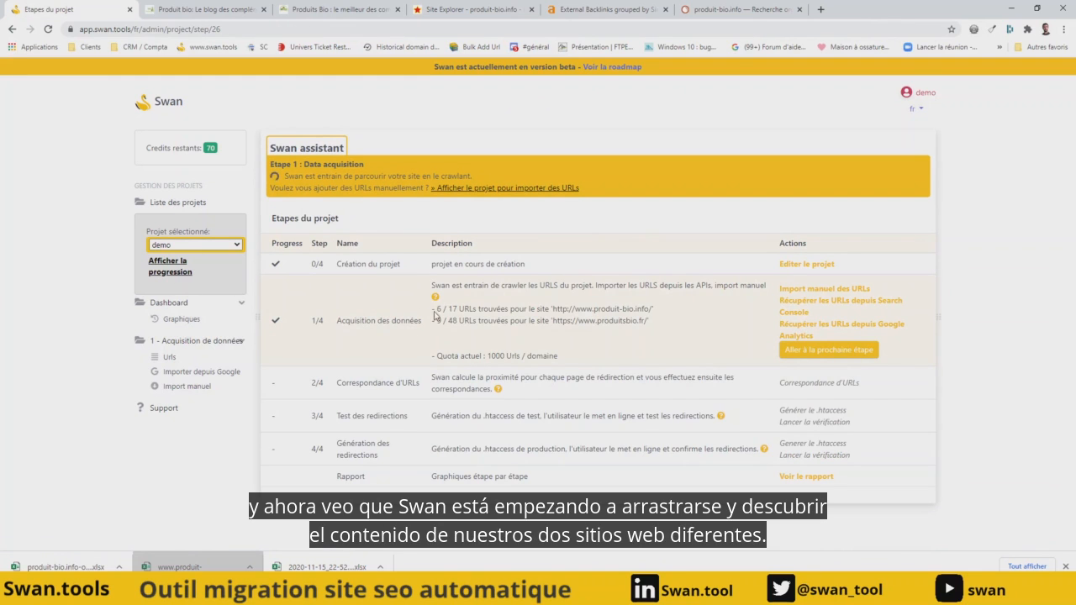
left_click(180, 271)
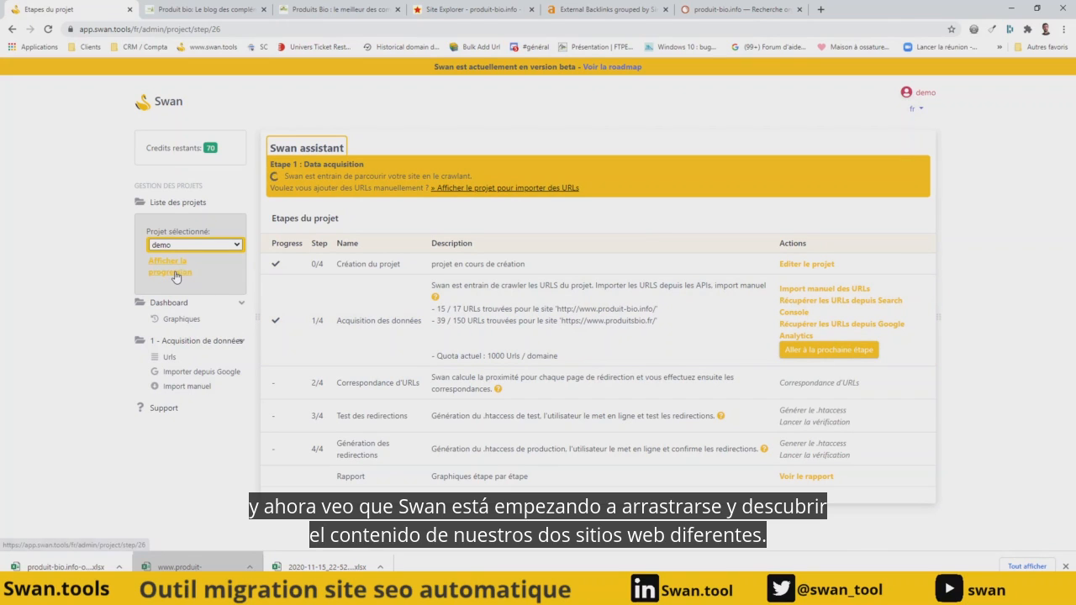
left_click(176, 278)
left_click(180, 278)
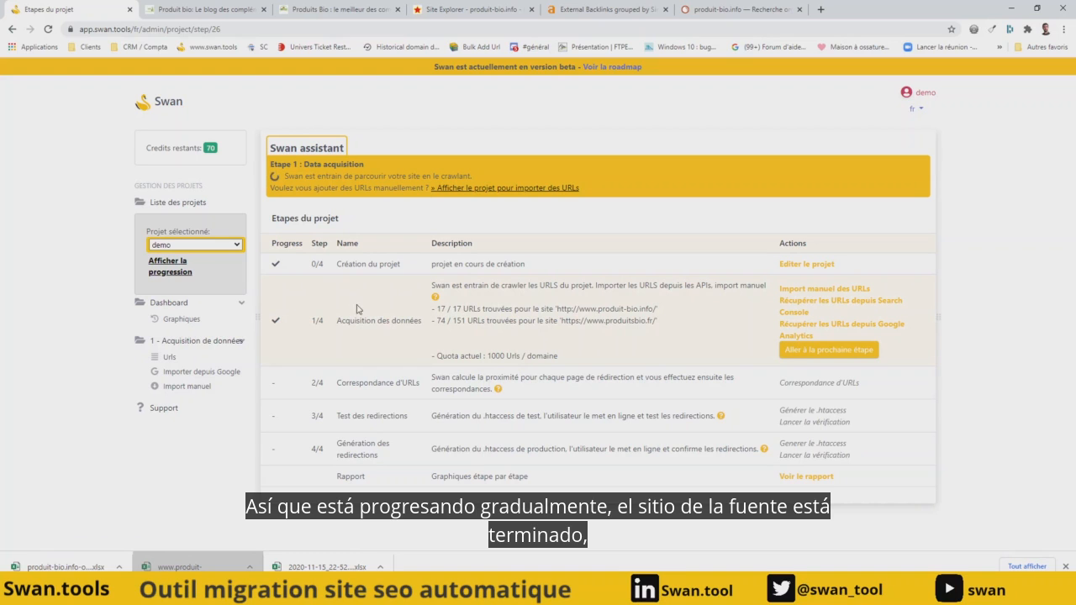
left_click(179, 280)
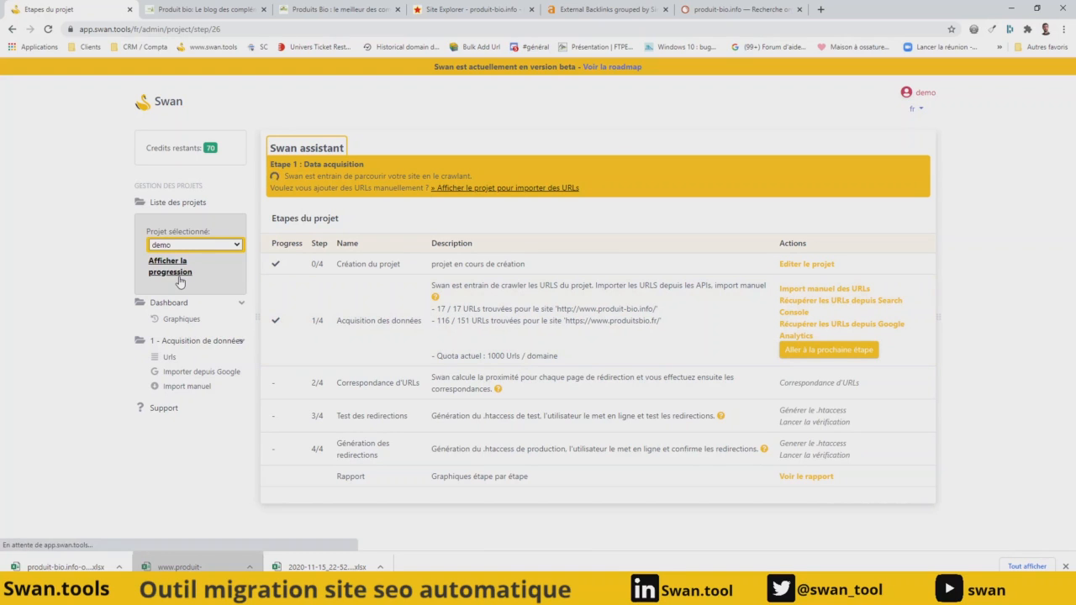
left_click(179, 280)
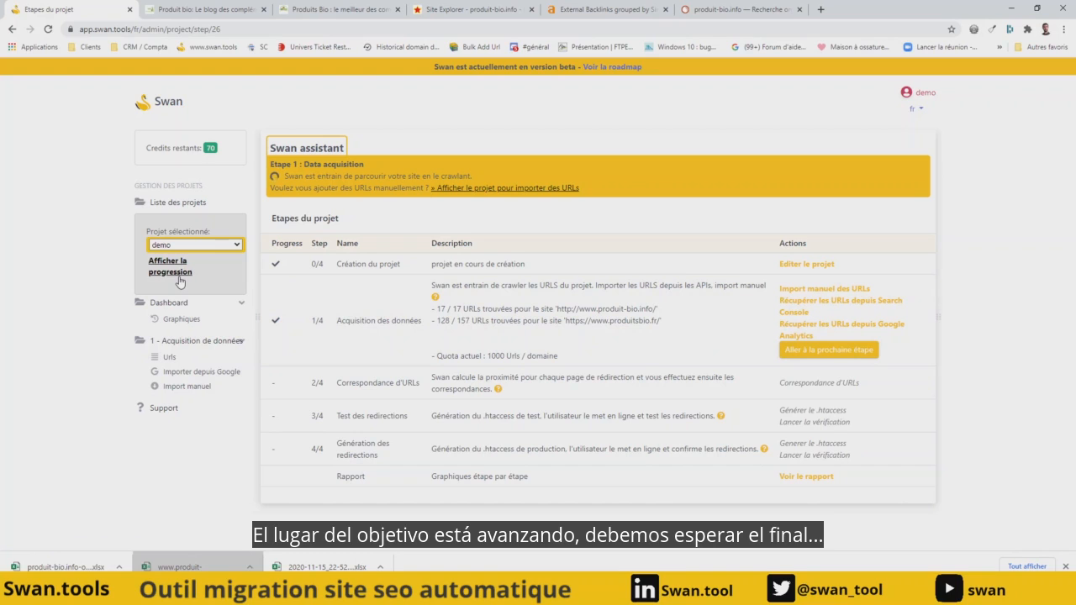
left_click(179, 280)
left_click(180, 280)
left_click(179, 279)
left_click(178, 278)
left_click(179, 278)
left_click(179, 277)
left_click(178, 278)
- Examine the dashboard charts on URL sources, HTTP statuses and URL parameters for the two sites
left_click(176, 322)
scroll(326, 325, "down", 3)
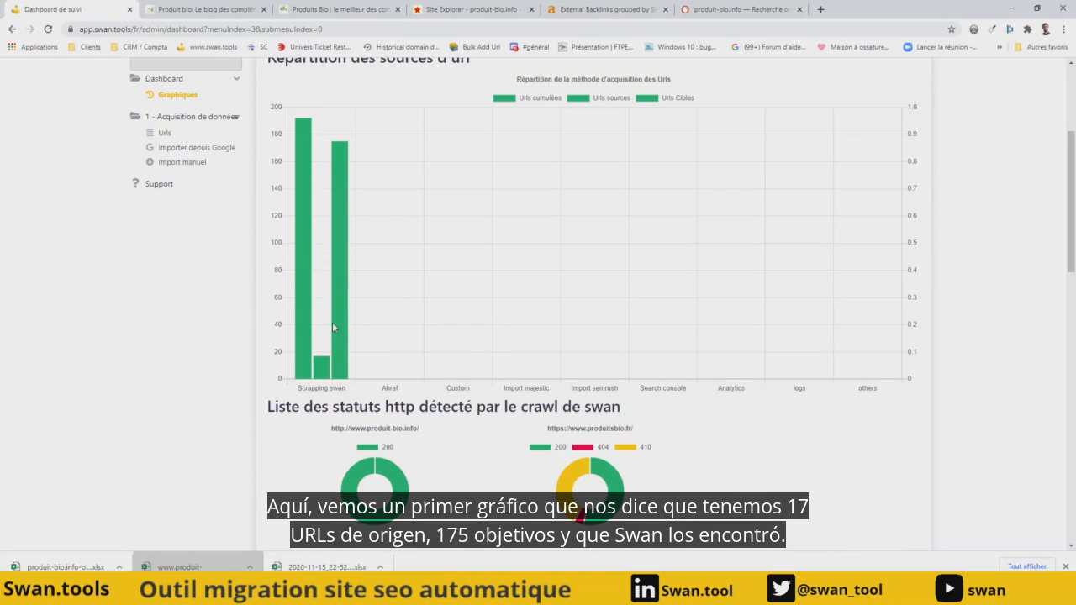
mouse_move(328, 364)
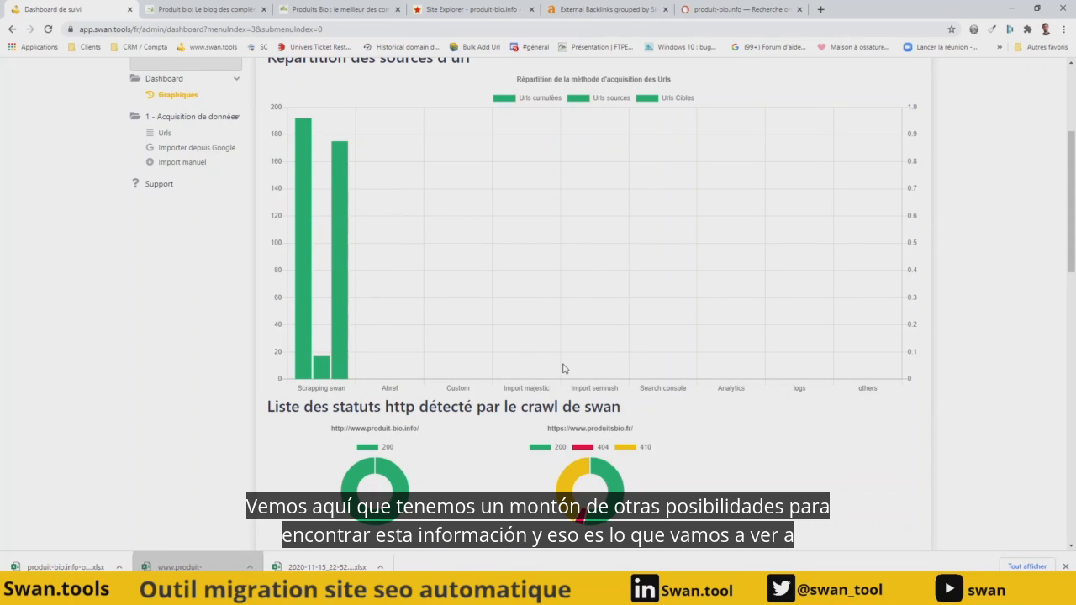
scroll(488, 332, "down", 3)
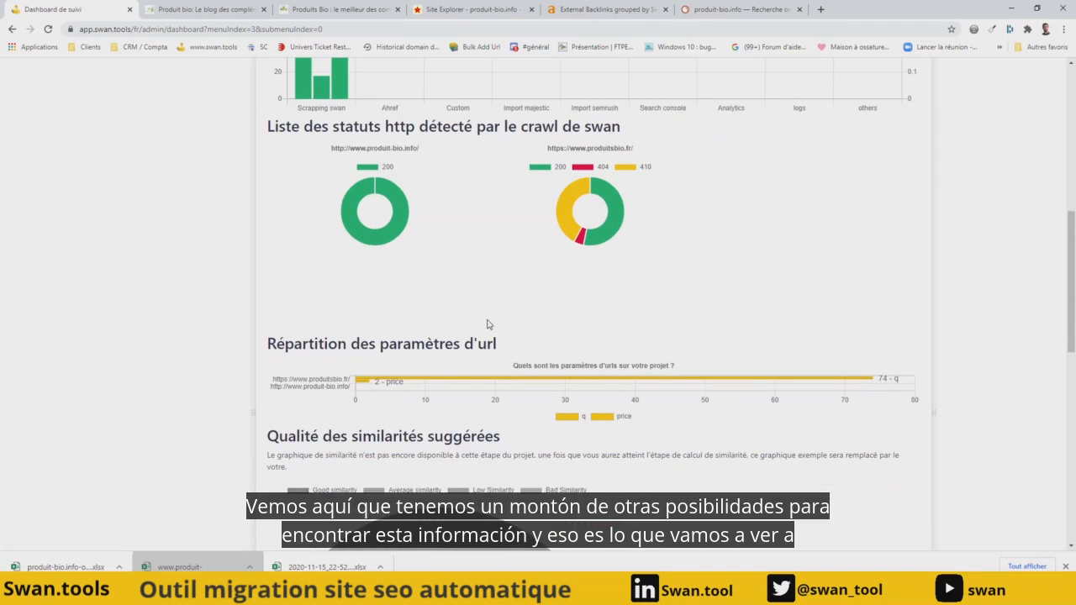
mouse_move(400, 384)
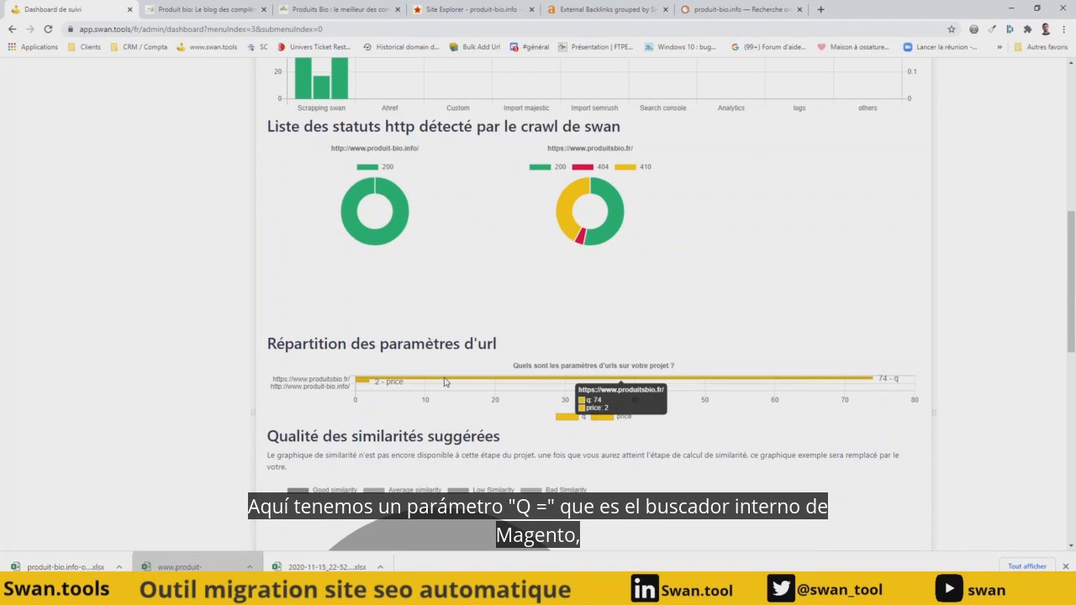
scroll(239, 221, "up", 6)
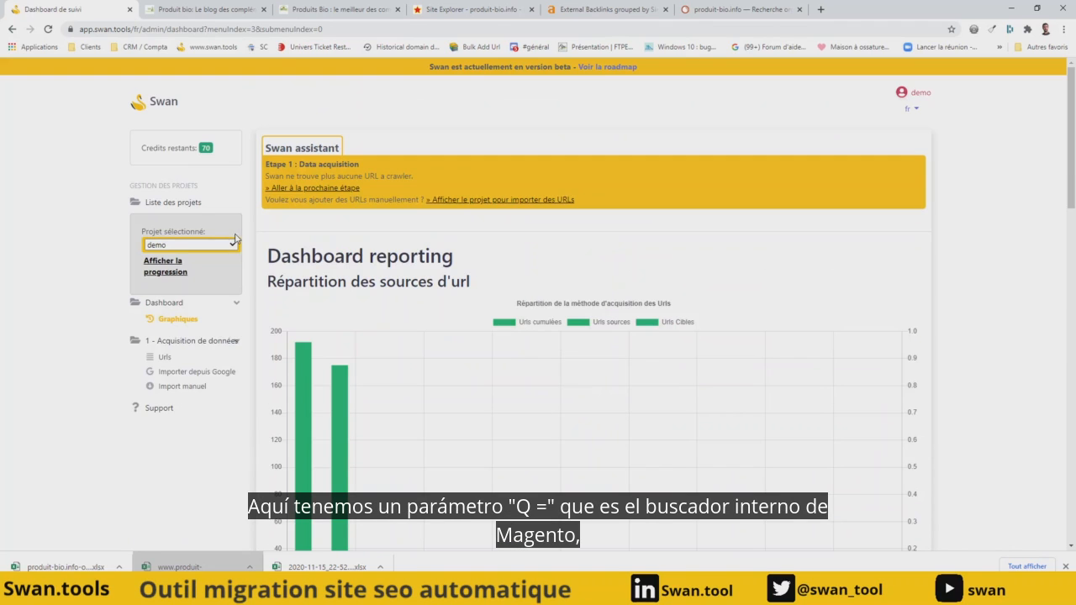
- Look through the list of crawled URLs and open the project settings for deleting unwanted URLs
left_click(164, 357)
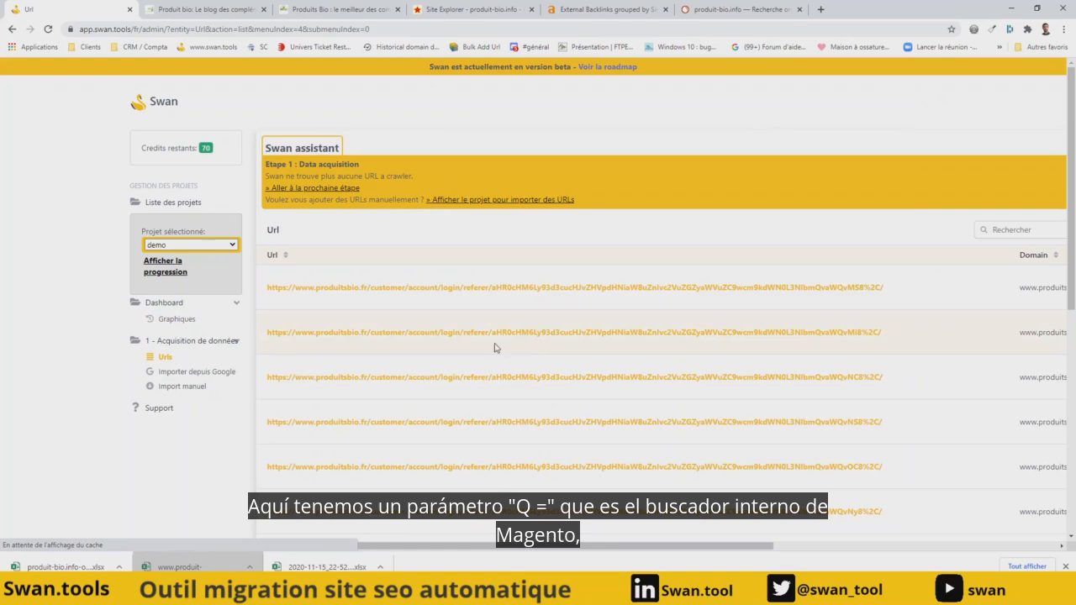
scroll(538, 288, "right", 3)
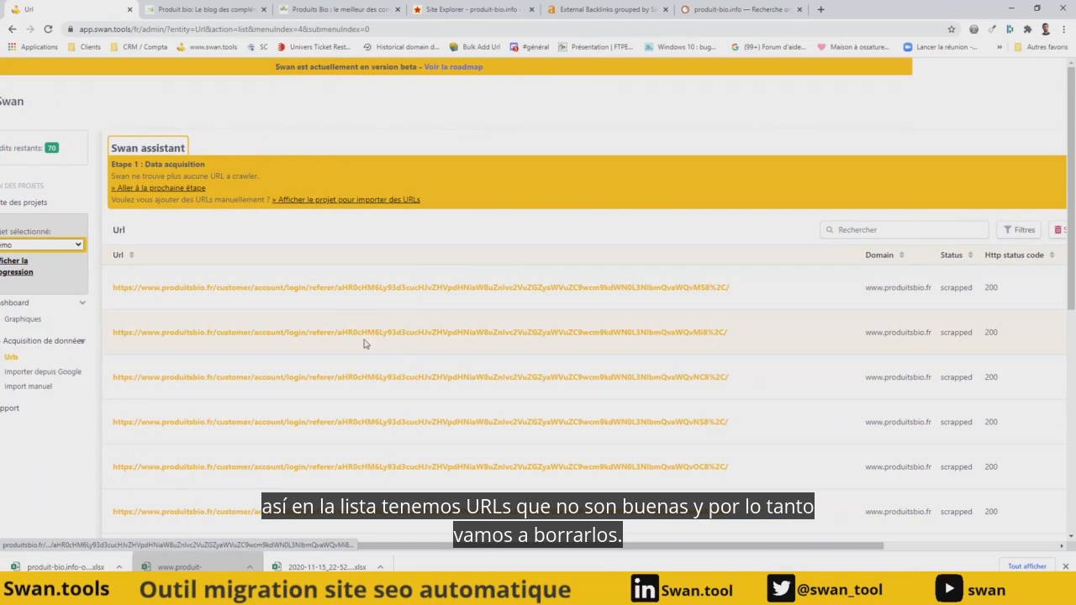
scroll(555, 305, "right", 5)
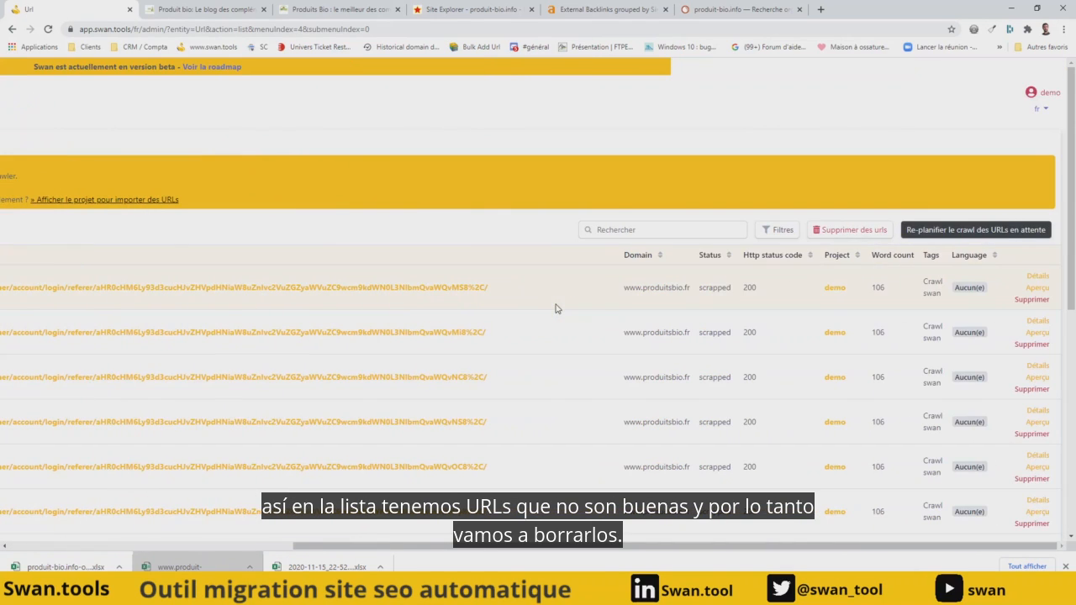
left_click(851, 236)
- Add q to the test domain's excluded URL parameters and save the project changes
scroll(559, 332, "down", 3)
scroll(559, 332, "down", 2)
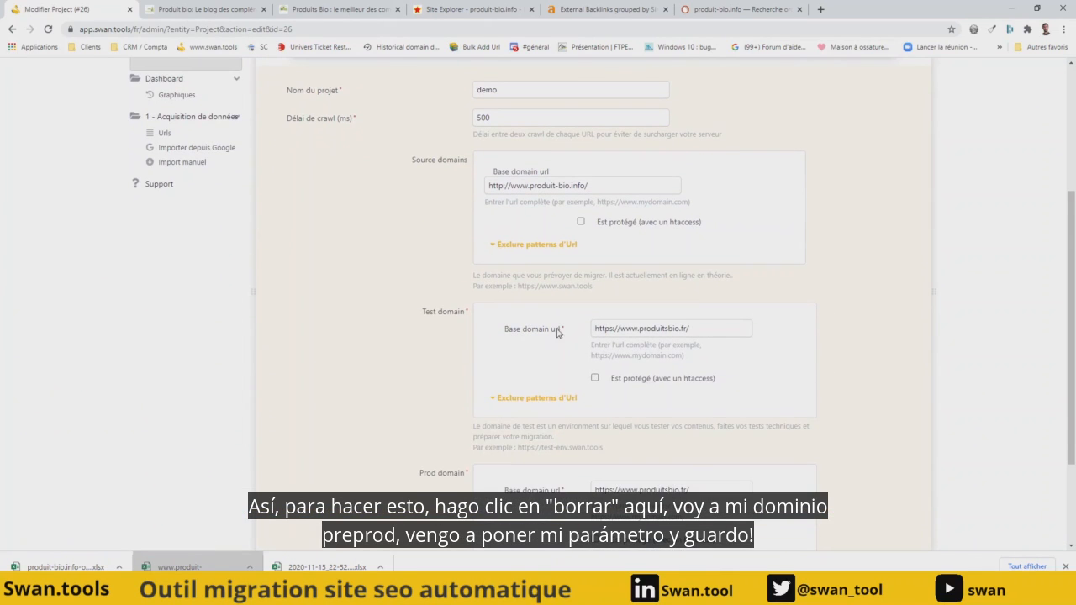
left_click(492, 396)
scroll(627, 347, "down", 1)
scroll(627, 348, "down", 1)
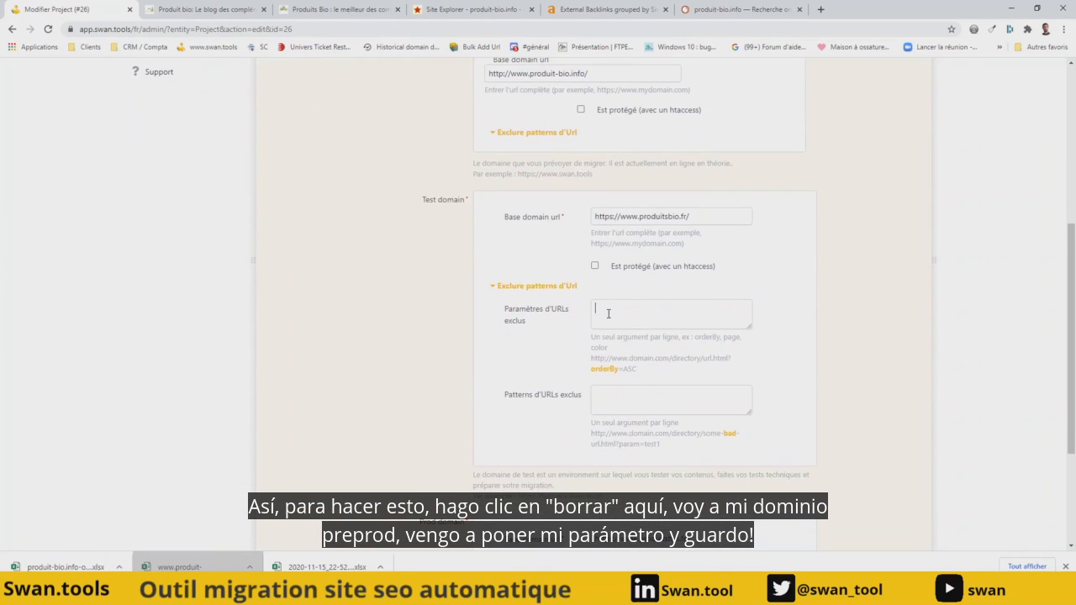
left_click(608, 313)
type("q")
scroll(608, 313, "down", 3)
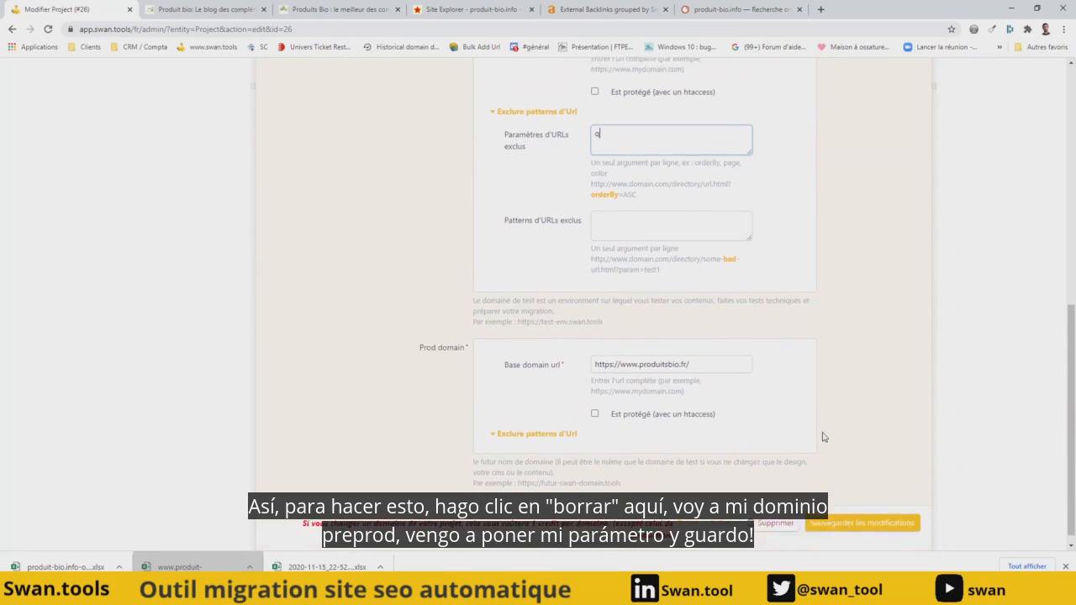
left_click(862, 515)
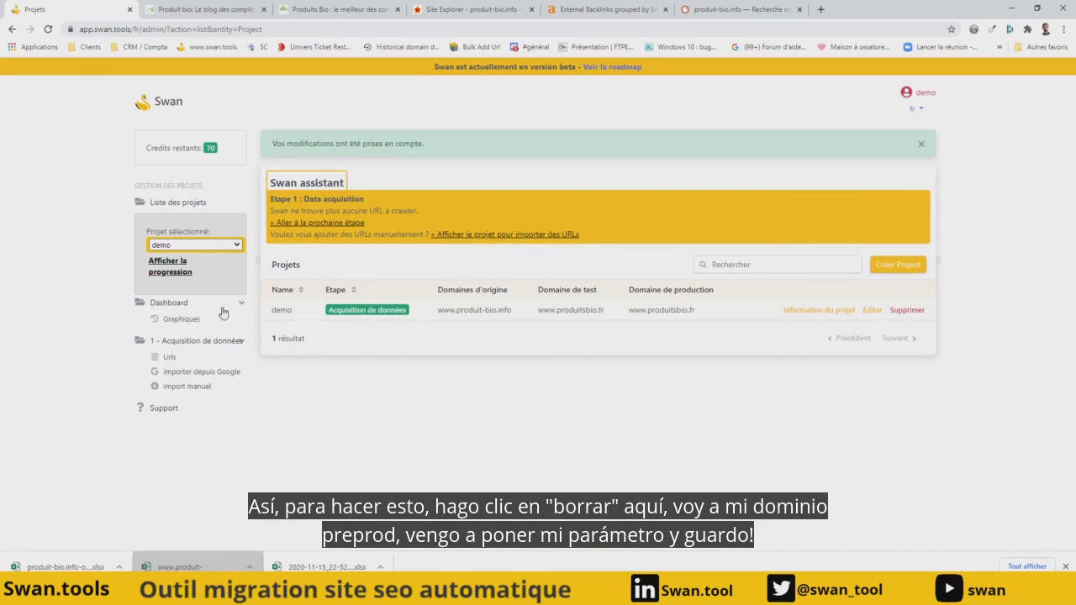
- Reopen the dashboard charts and check the URL parameter and source distributions again after the exclusion
left_click(192, 319)
scroll(429, 314, "down", 7)
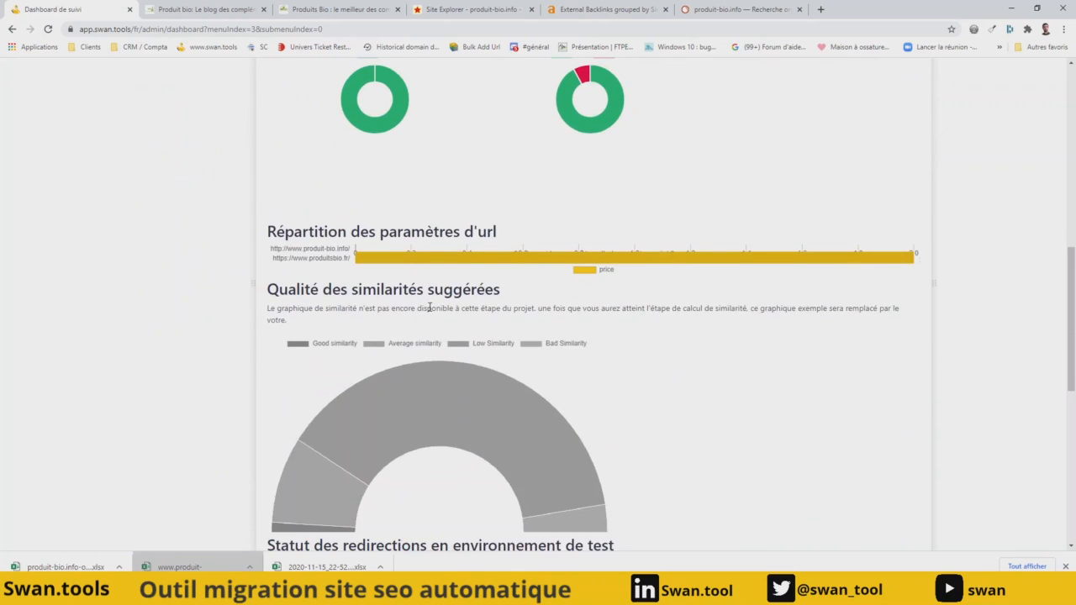
scroll(431, 259, "up", 2)
scroll(412, 278, "up", 10)
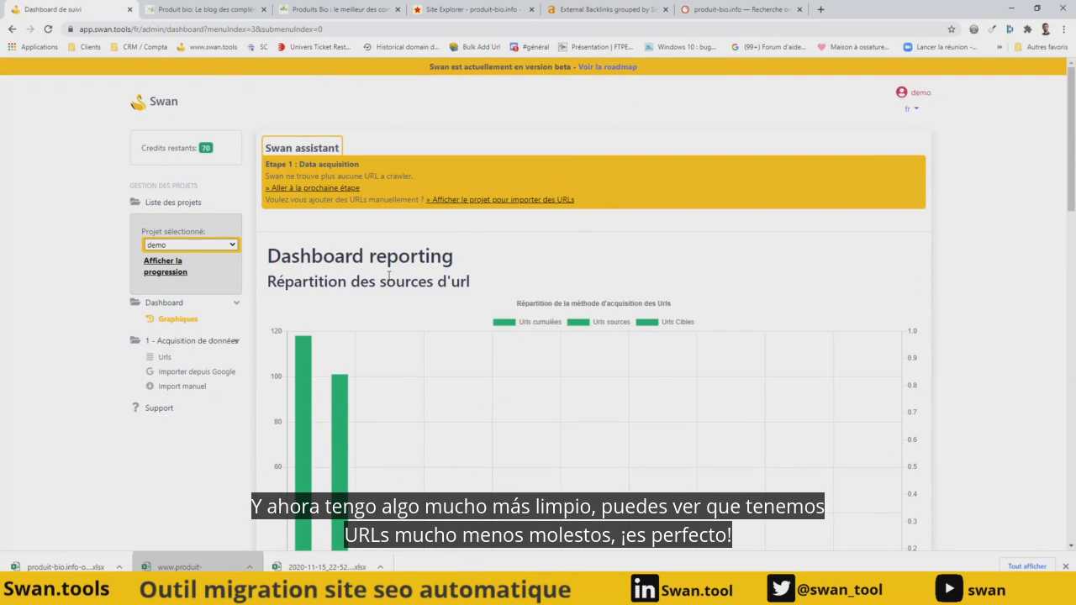
left_click(192, 9)
left_click(191, 29)
key("ctrl+c")
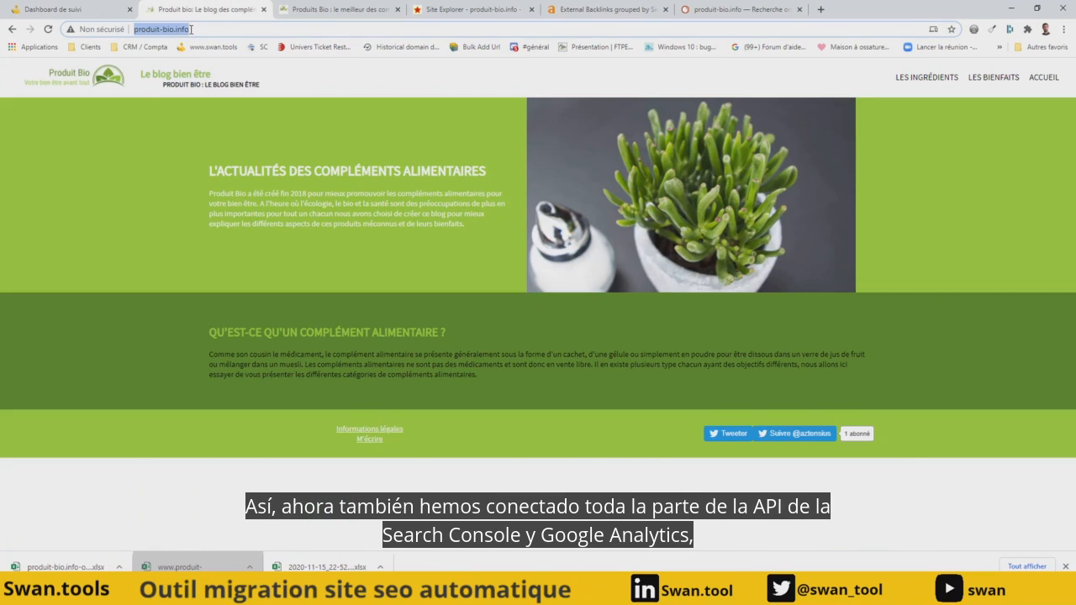
left_click(64, 9)
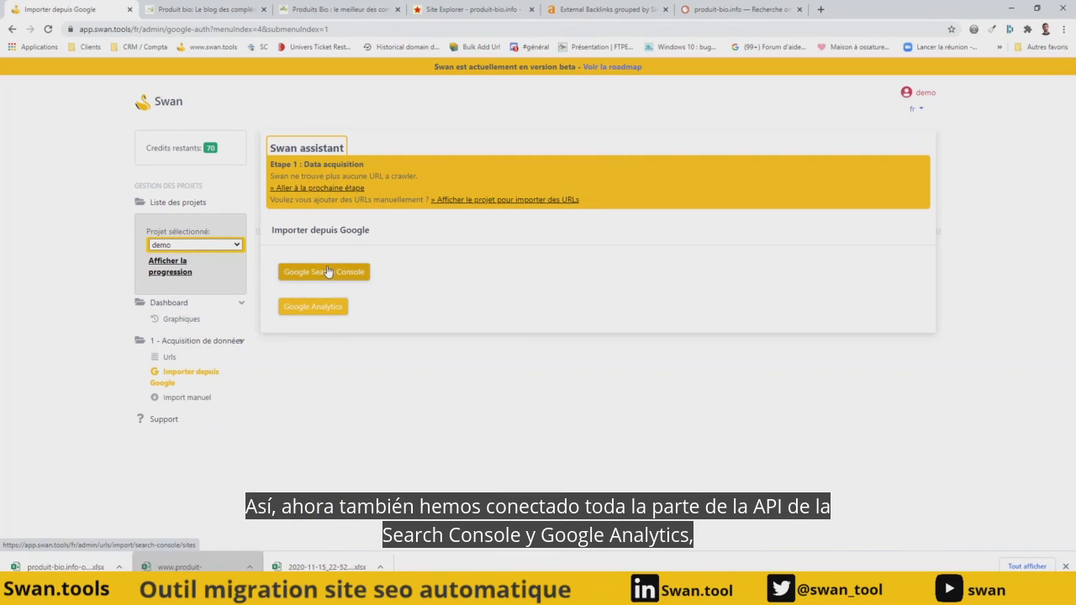
left_click(327, 271)
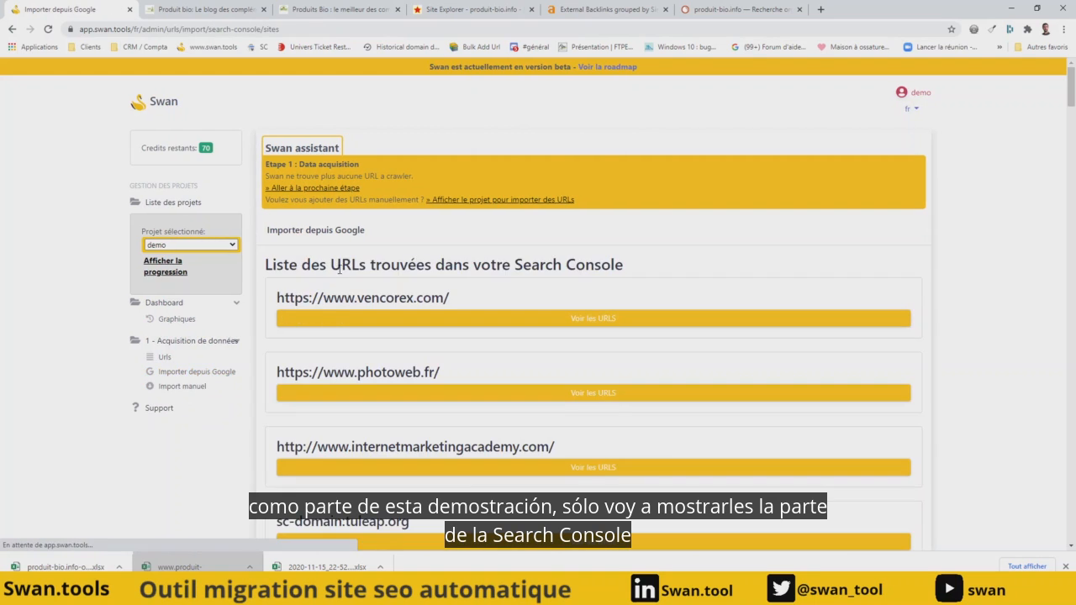
key("ctrl+f")
key("ctrl+v")
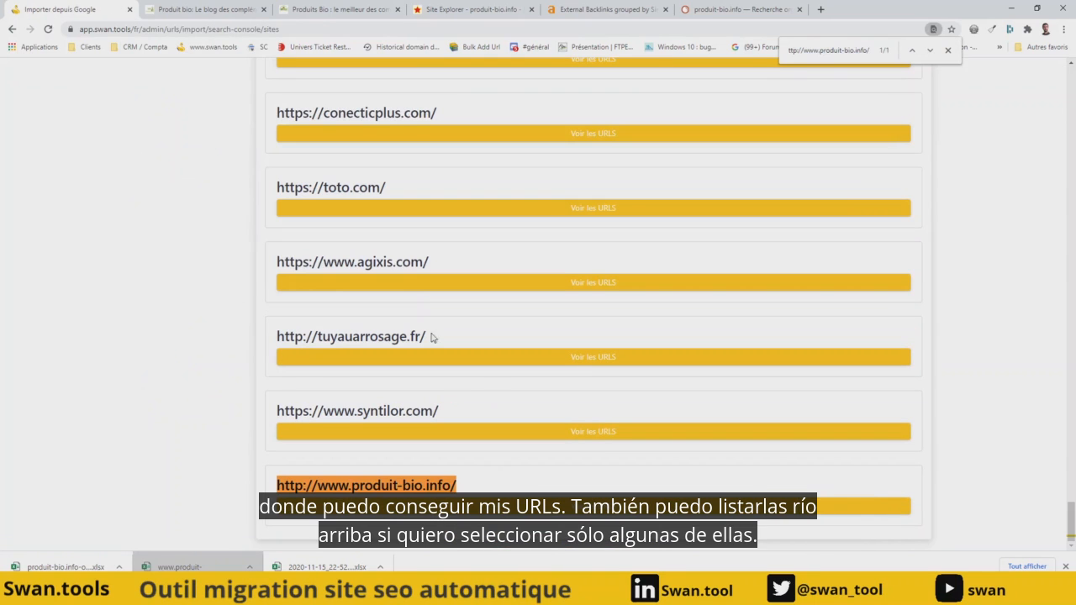
left_click(580, 511)
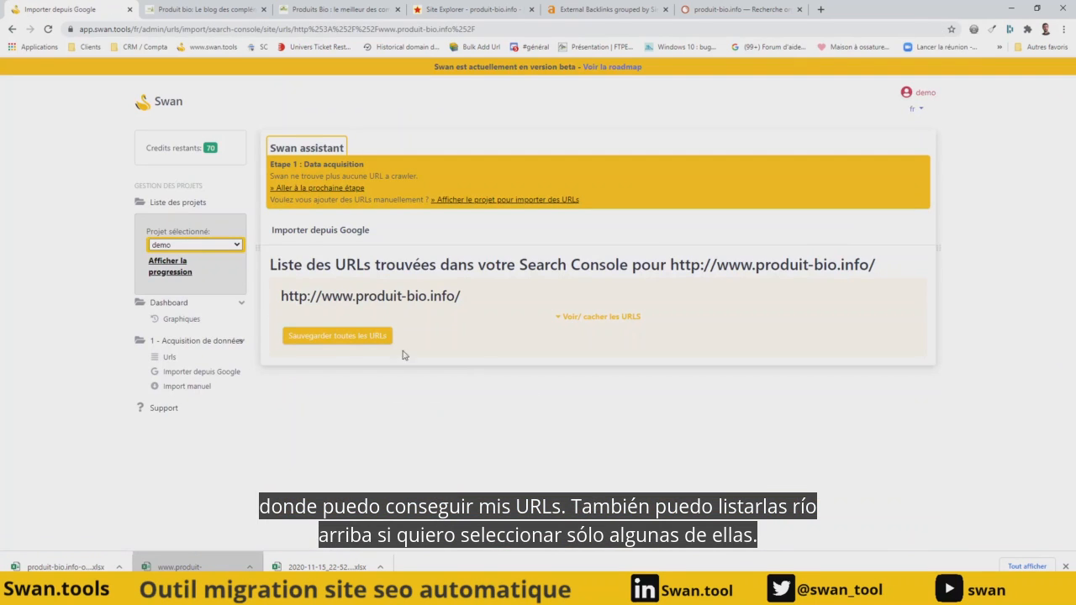
left_click(587, 317)
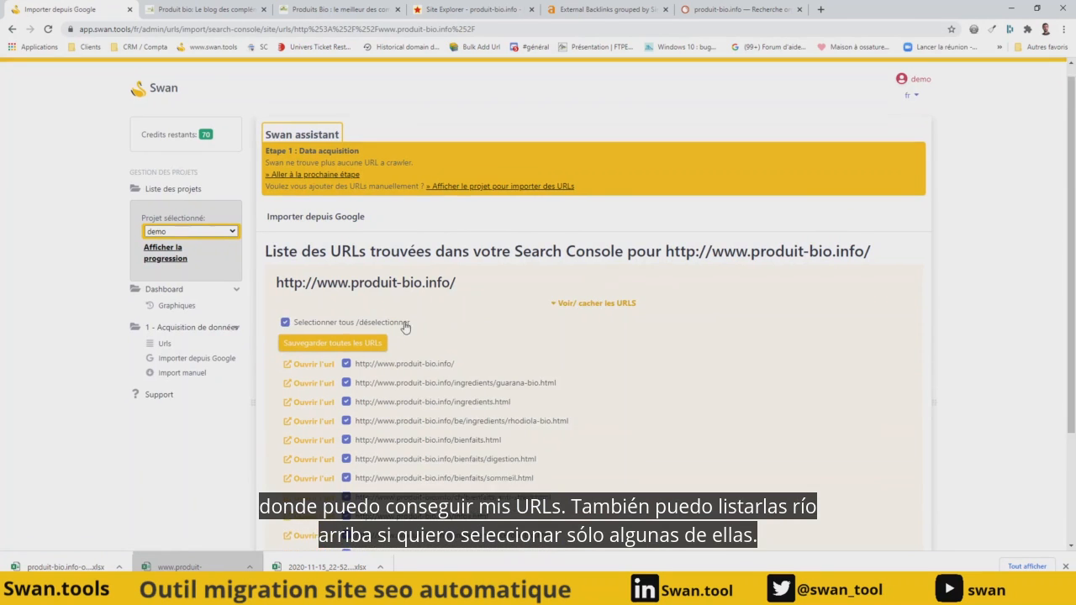
scroll(402, 381, "down", 2)
scroll(399, 353, "up", 1)
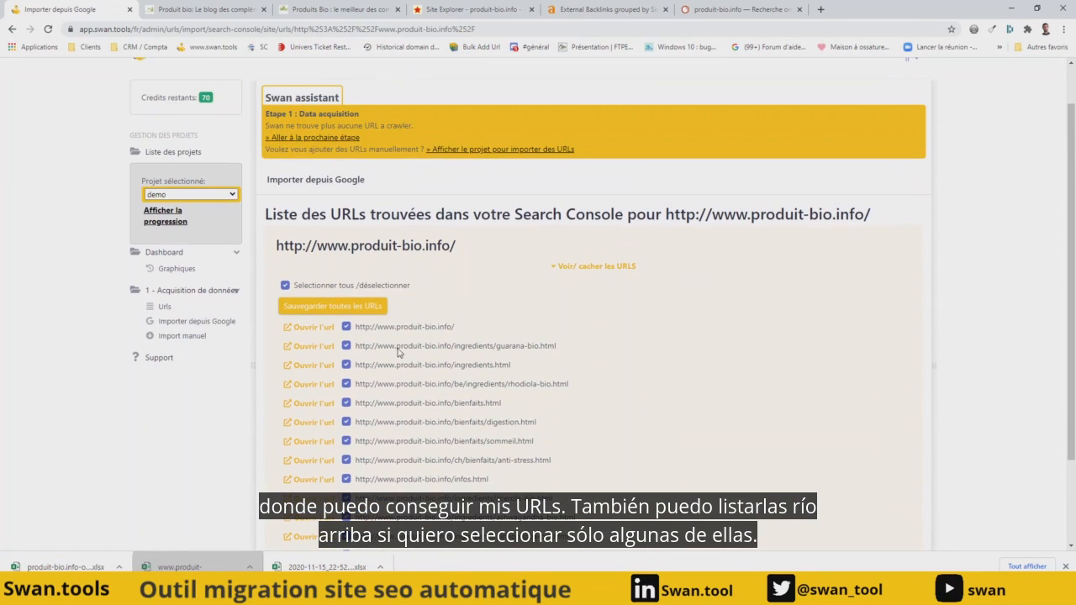
left_click(347, 316)
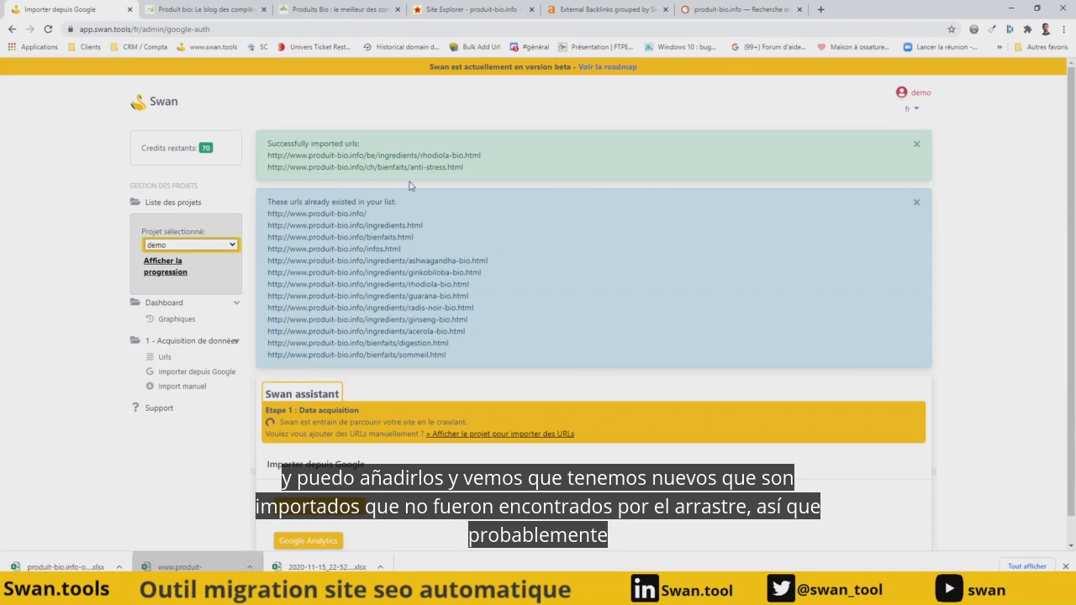
- Check the URL source distribution chart on the dashboard and open the manual URL import page
left_click(172, 318)
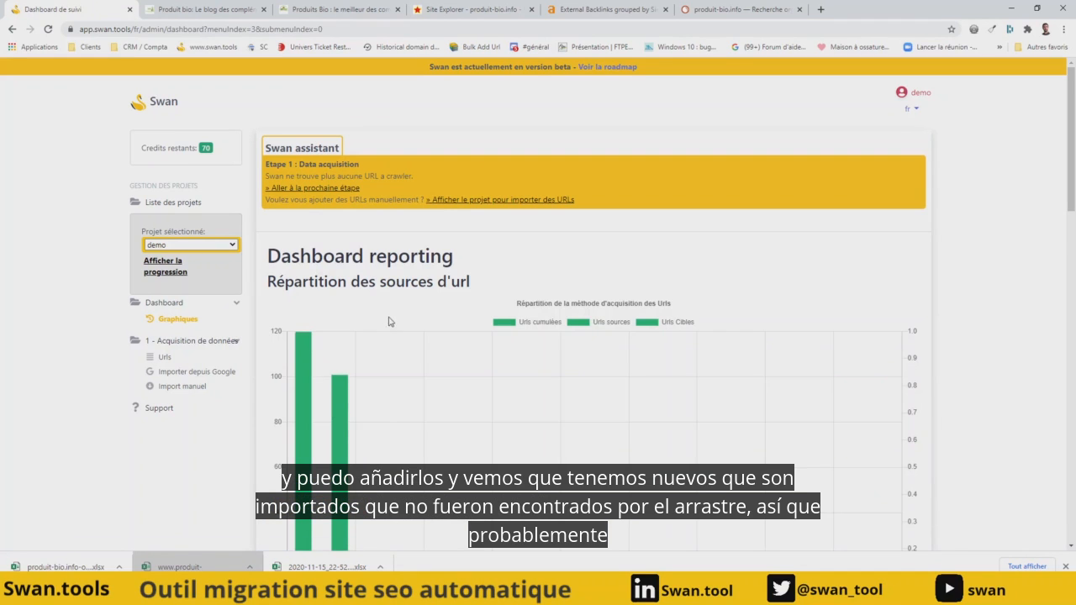
scroll(433, 288, "down", 1)
mouse_move(638, 481)
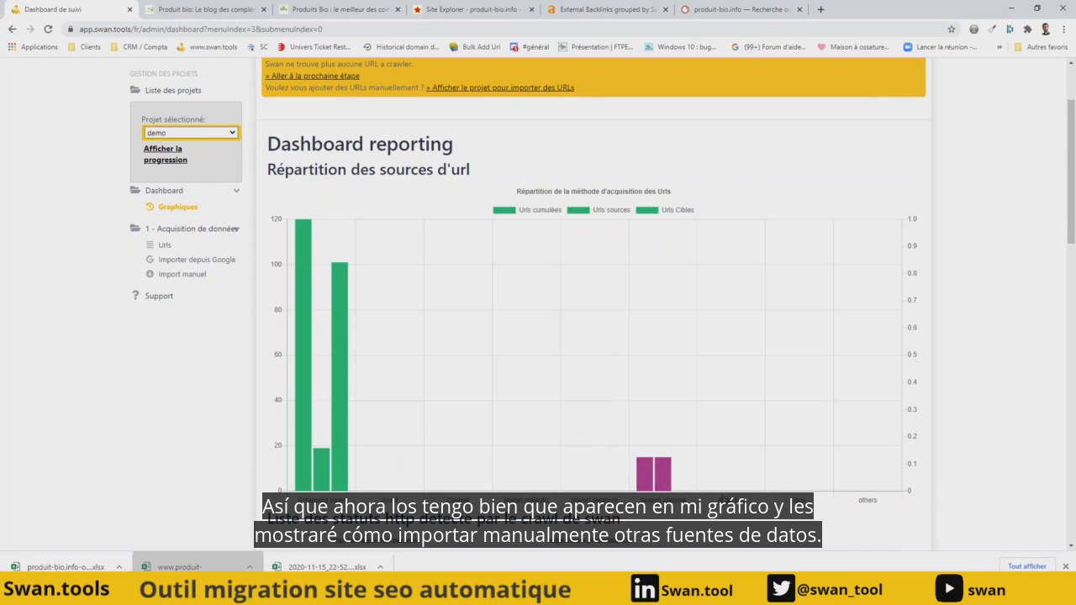
left_click(192, 277)
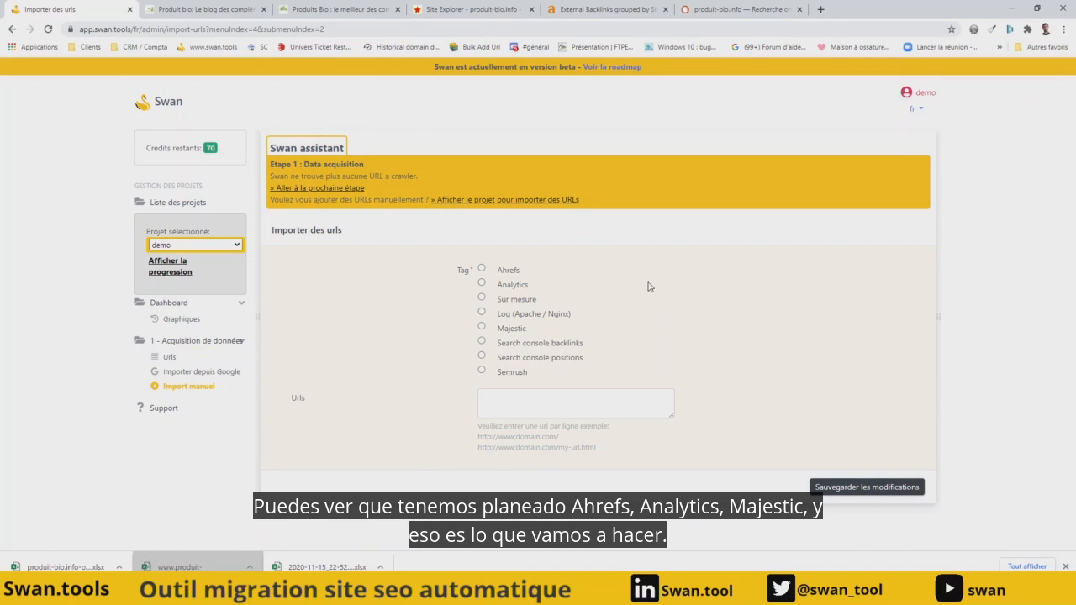
- Switch to Majestic, show all backlinks per domain for produit-bio.info and export them in Excel format
left_click(433, 9)
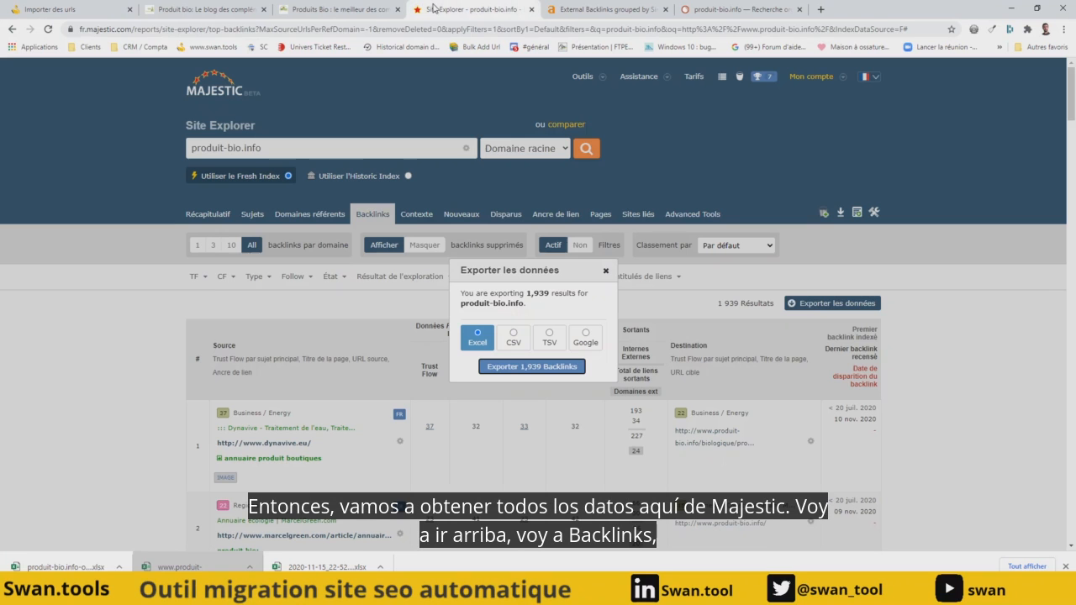
left_click(606, 273)
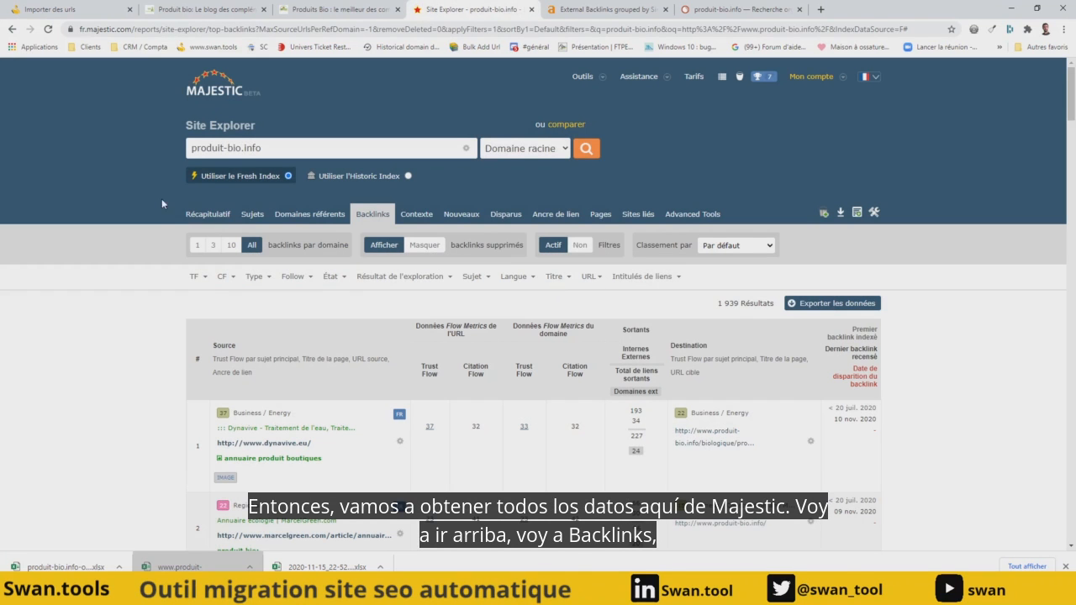
left_click(220, 216)
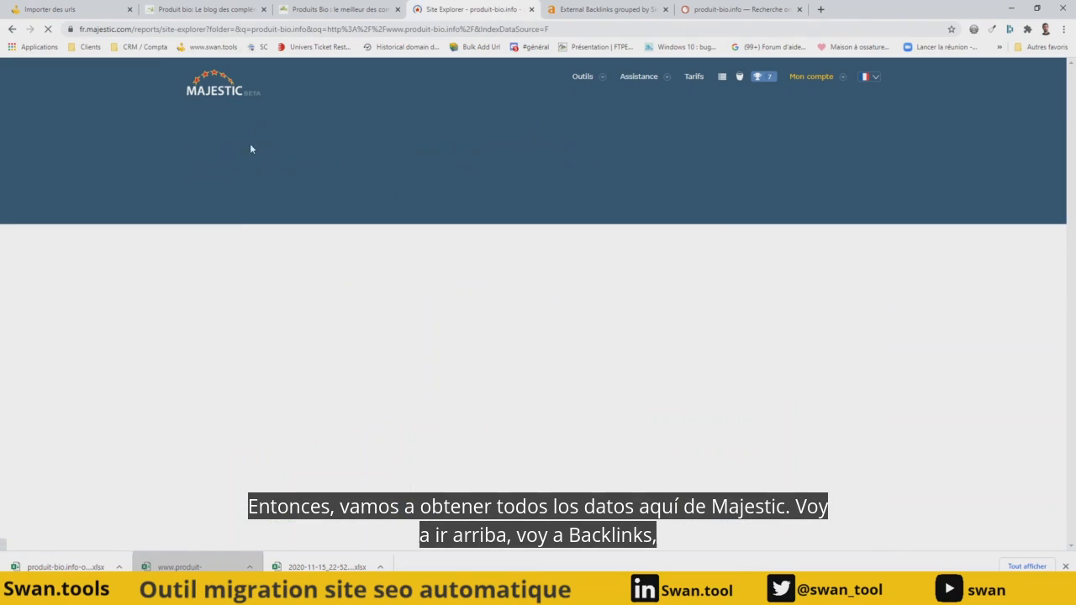
left_click(380, 215)
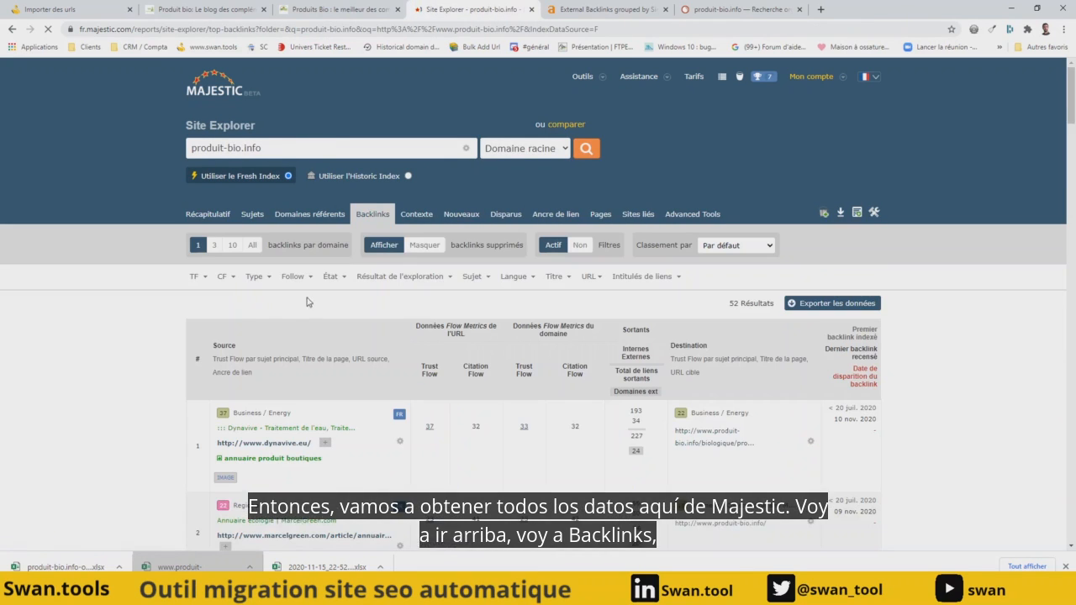
left_click(252, 248)
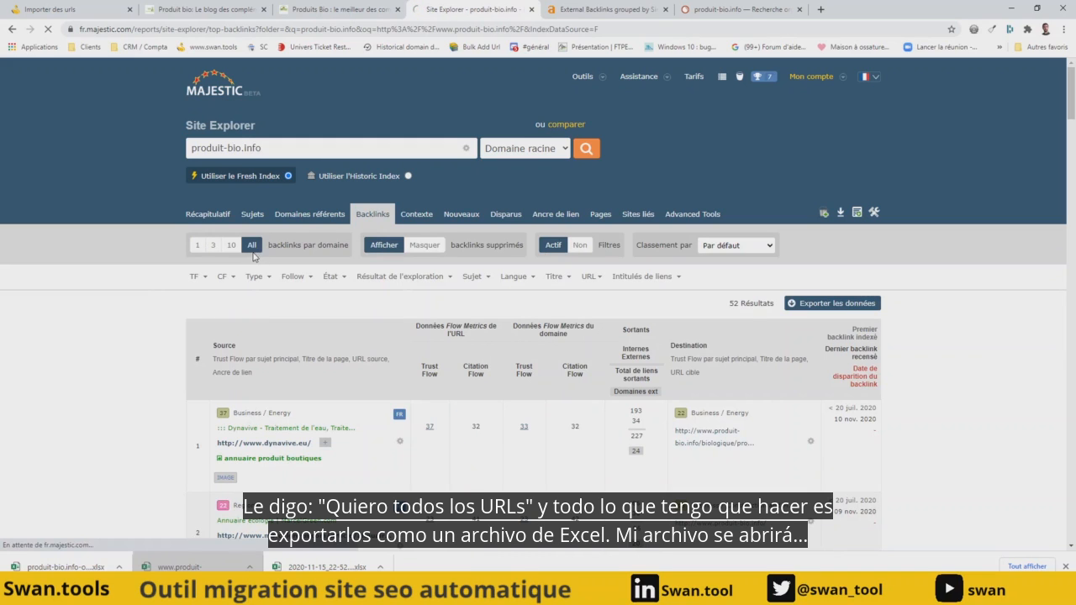
left_click(820, 303)
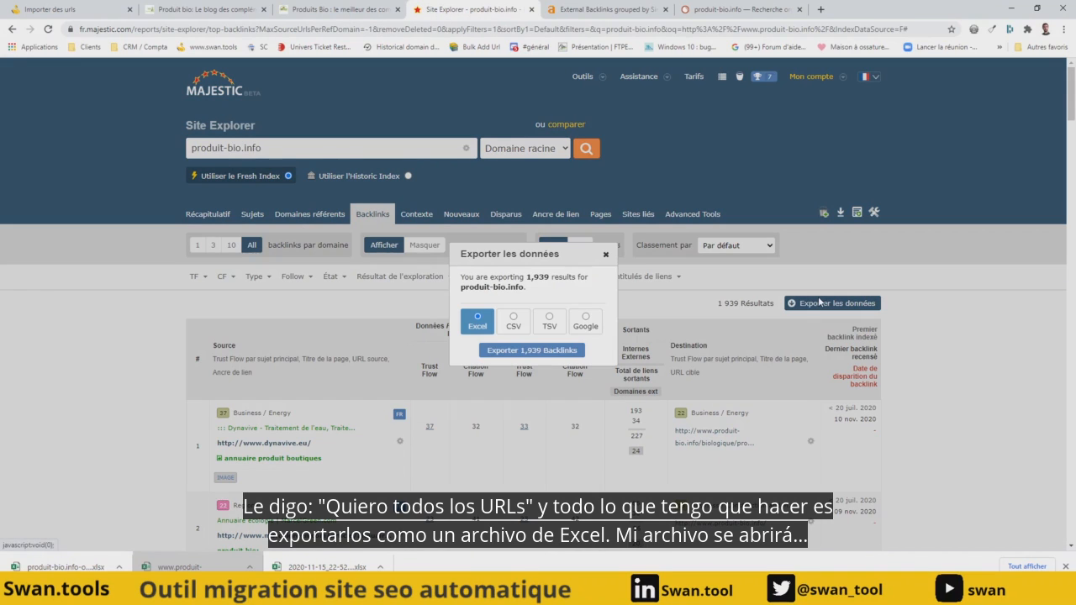
left_click(523, 357)
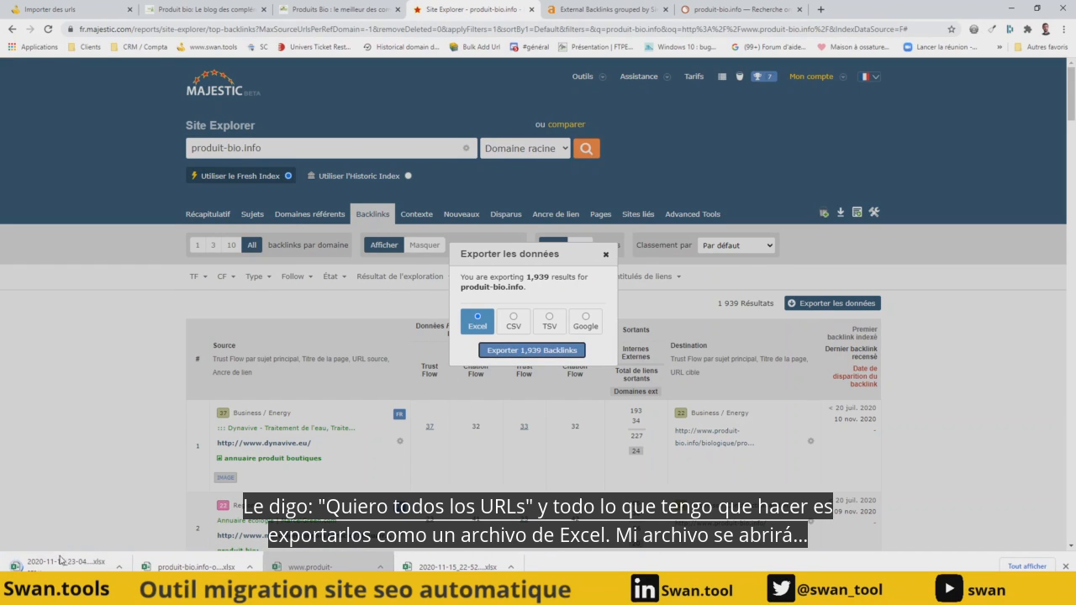
- Open the exported Majestic workbook in Excel, widen the TargetURL column and copy all of its URLs
left_click(60, 565)
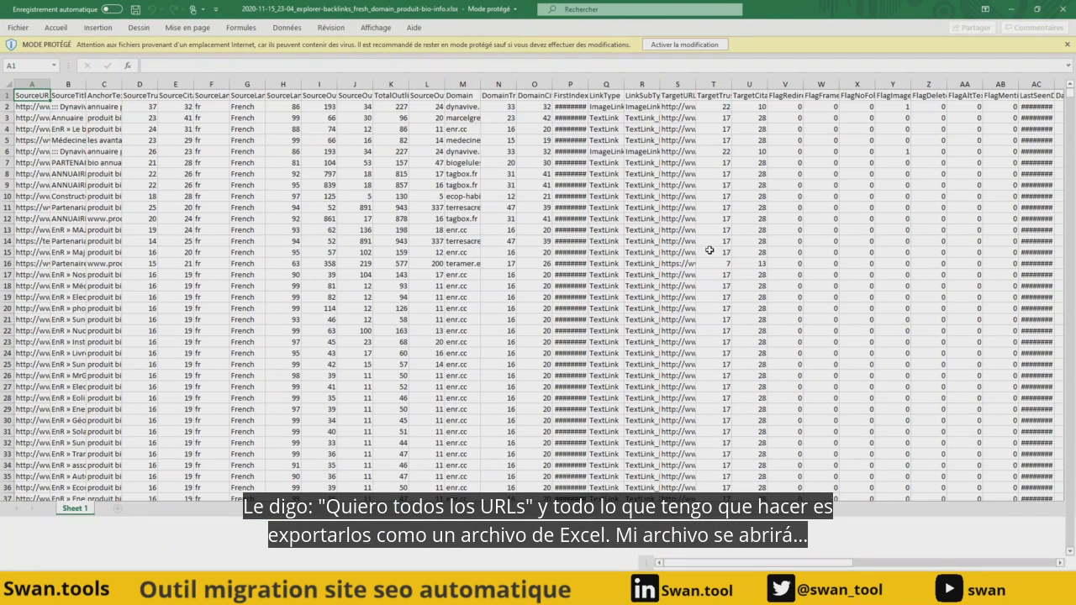
double_click(696, 84)
left_click(696, 107)
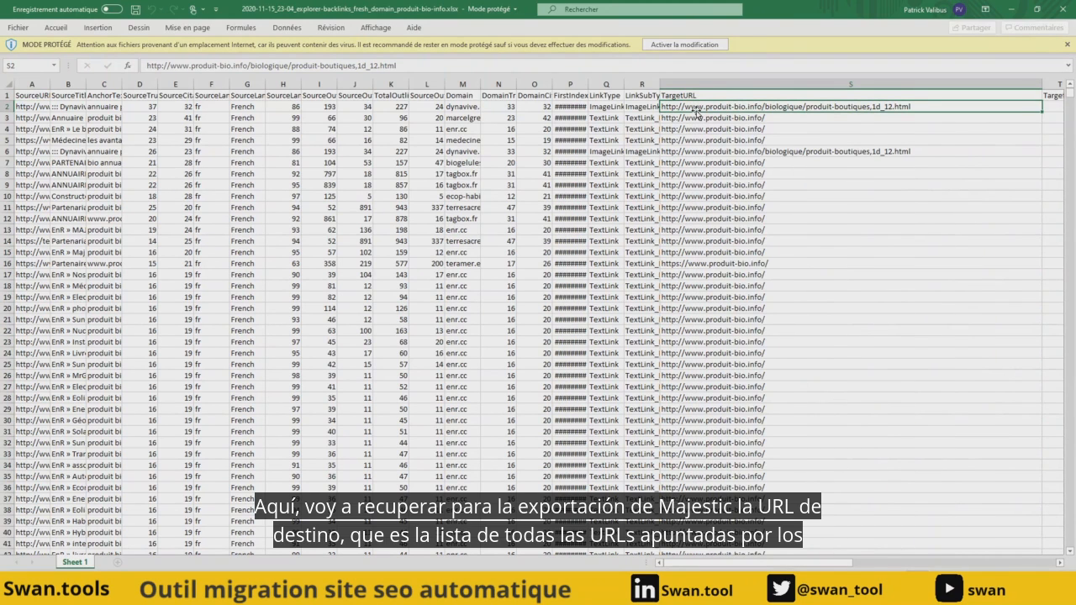
key("ctrl+shift+Down")
key("ctrl+c")
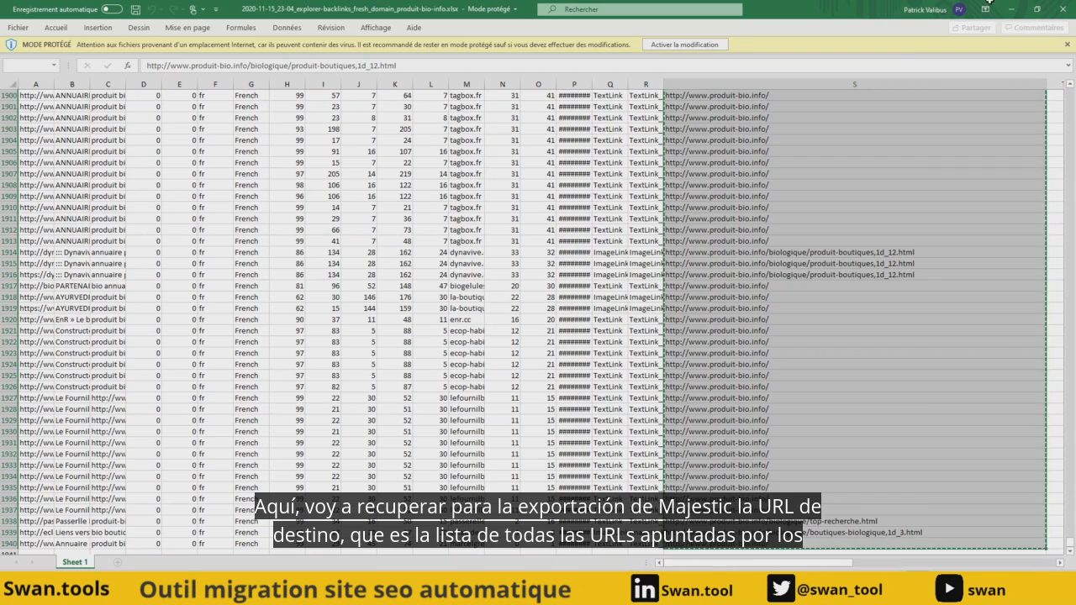
left_click(1011, 9)
left_click(1010, 11)
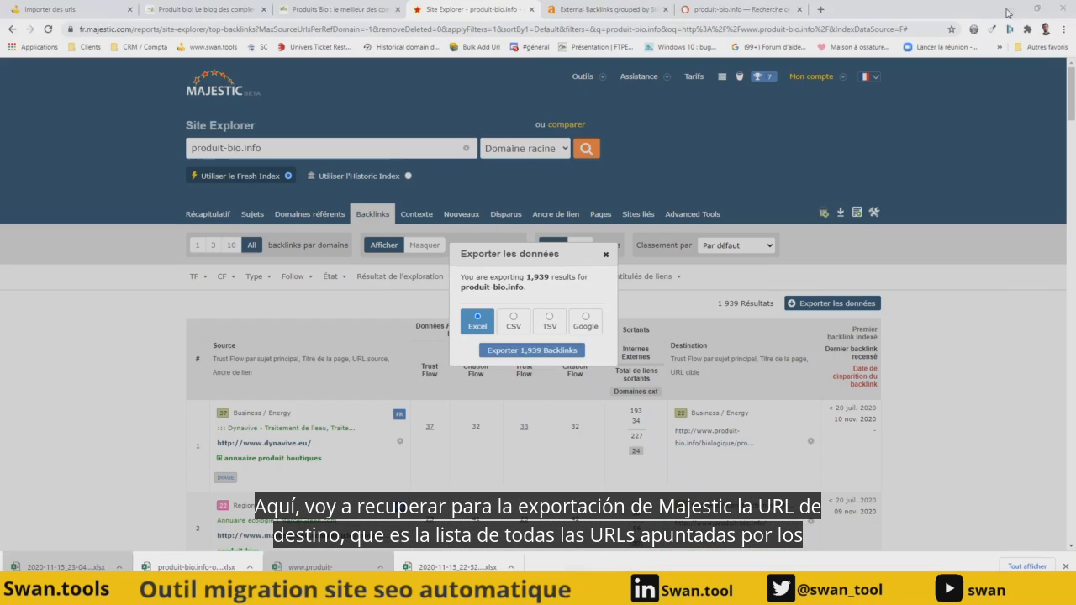
left_click(606, 256)
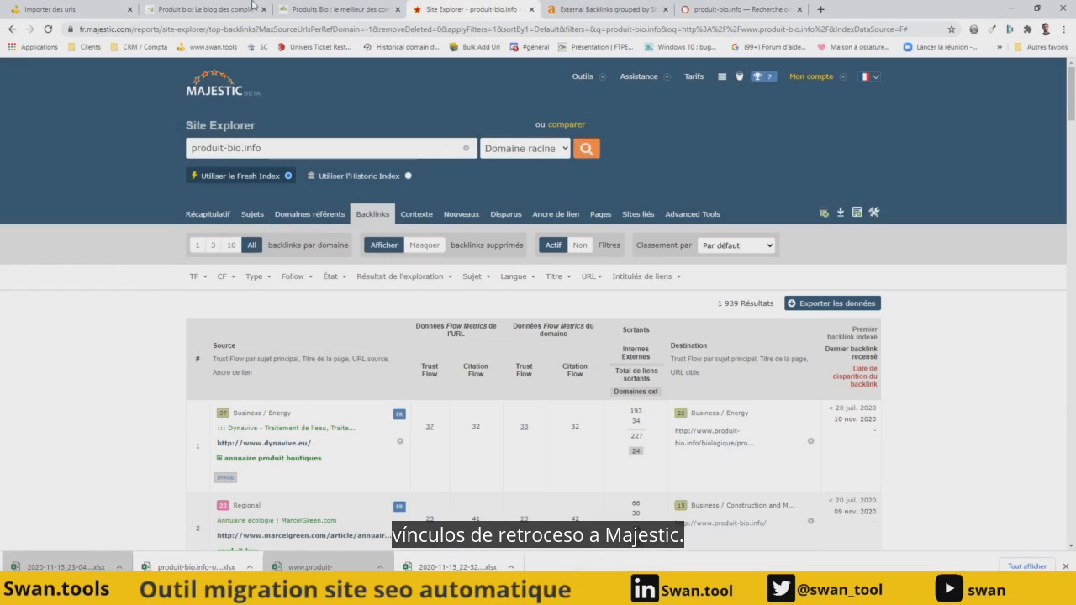
- Switch back to Swan and import the copied backlink target URLs manually with the Majestic tag
left_click(75, 9)
left_click(482, 328)
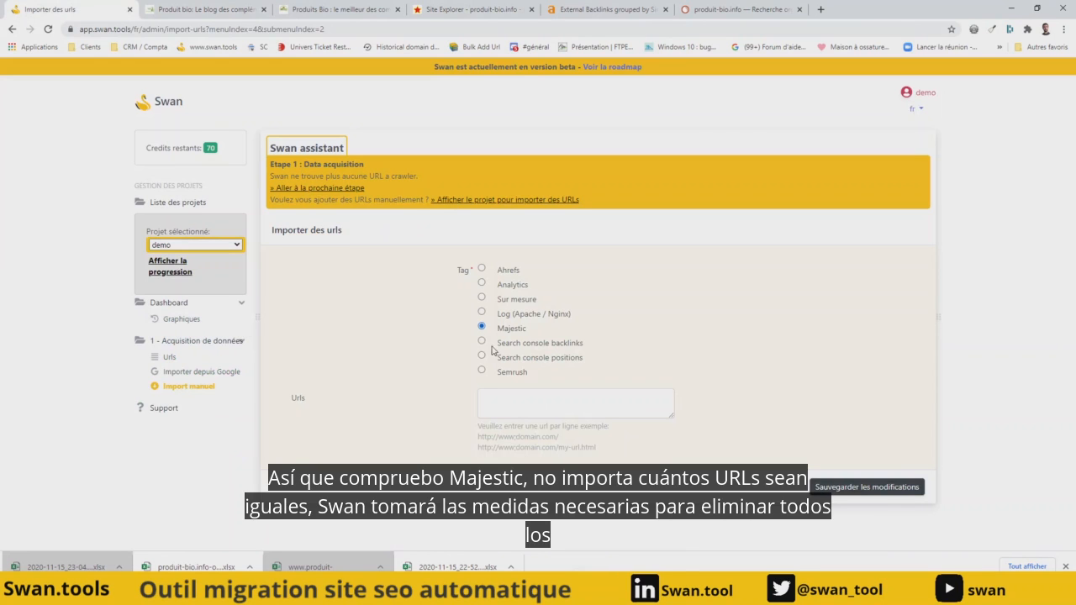
left_click(503, 398)
key("ctrl+v")
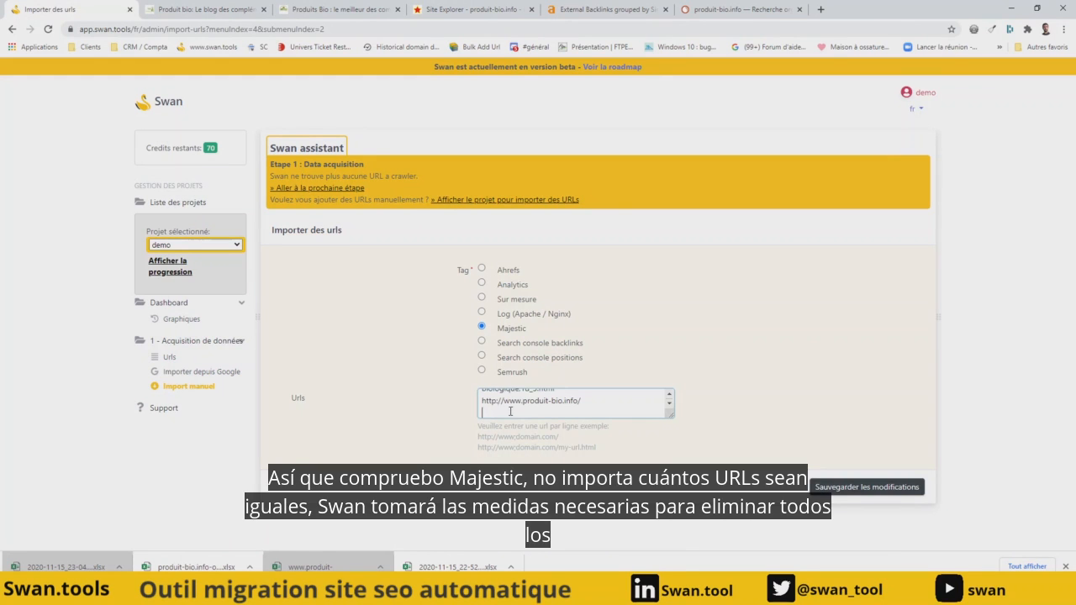
left_click(844, 489)
left_click(858, 493)
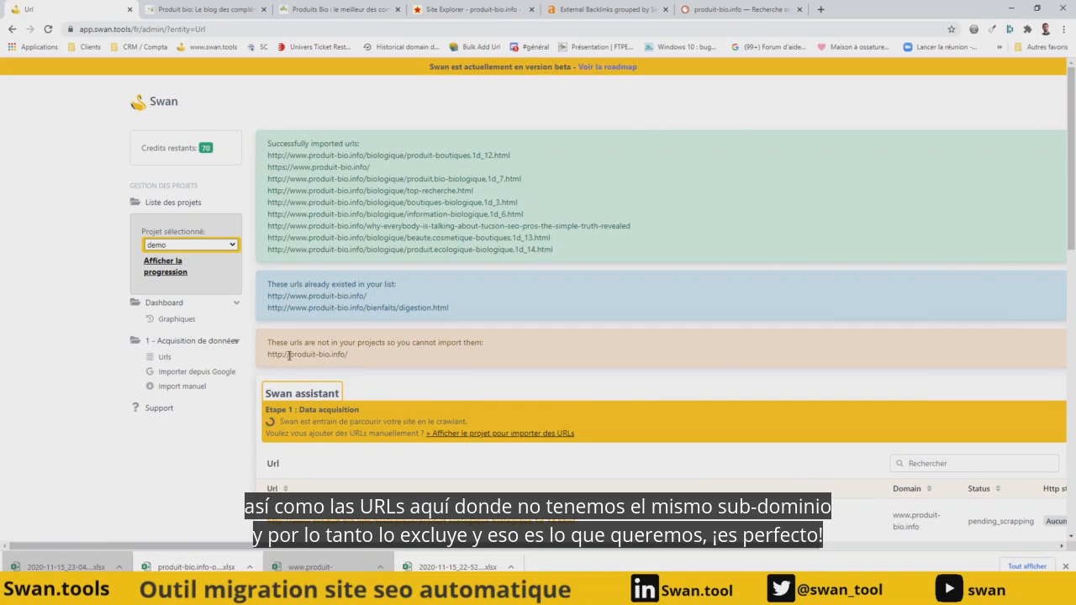
left_click(177, 391)
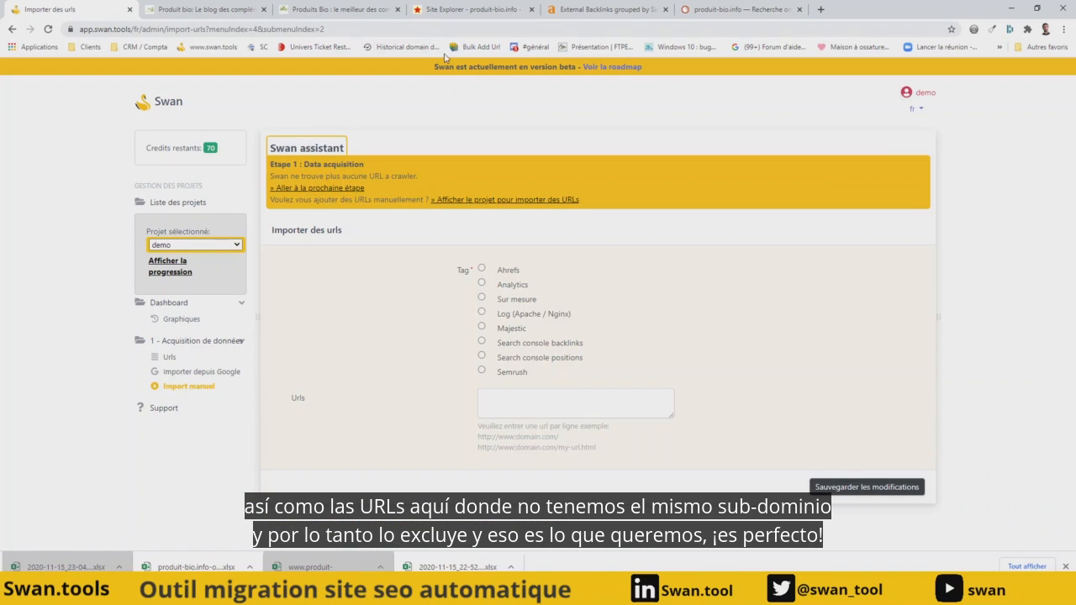
left_click(605, 9)
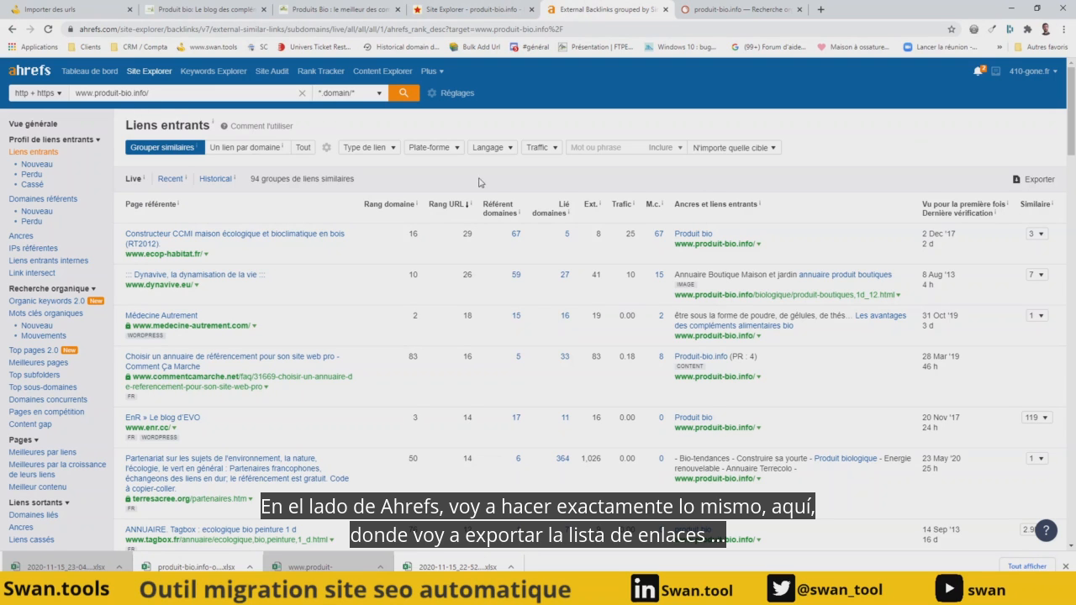
left_click(1037, 184)
left_click(454, 390)
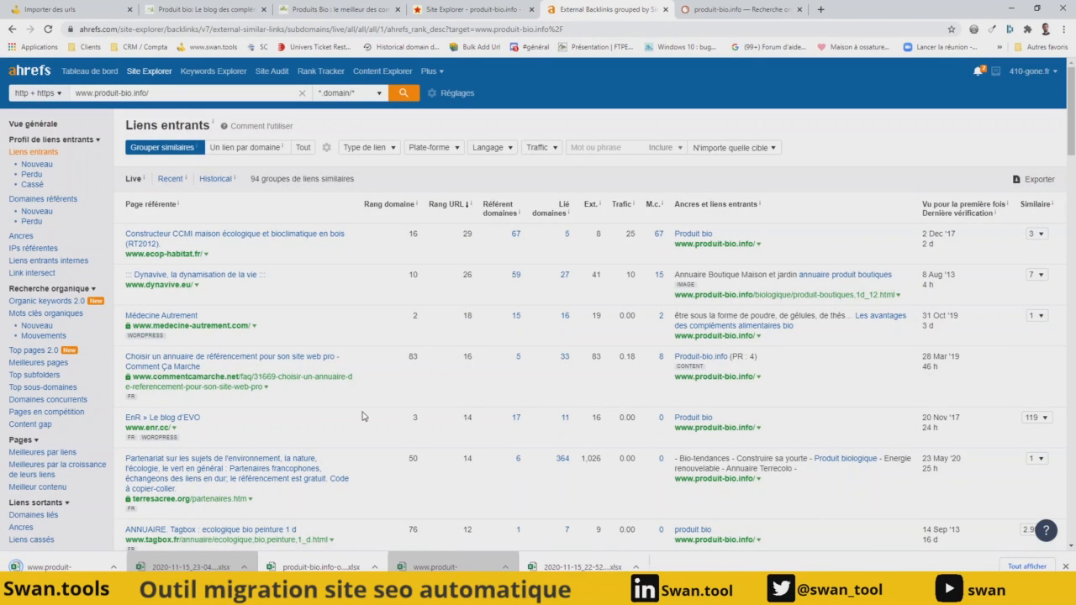
- Open the Ahrefs CSV export in Excel, widen and copy the Link URL column's URLs, and return to Swan's manual import page
left_click(59, 568)
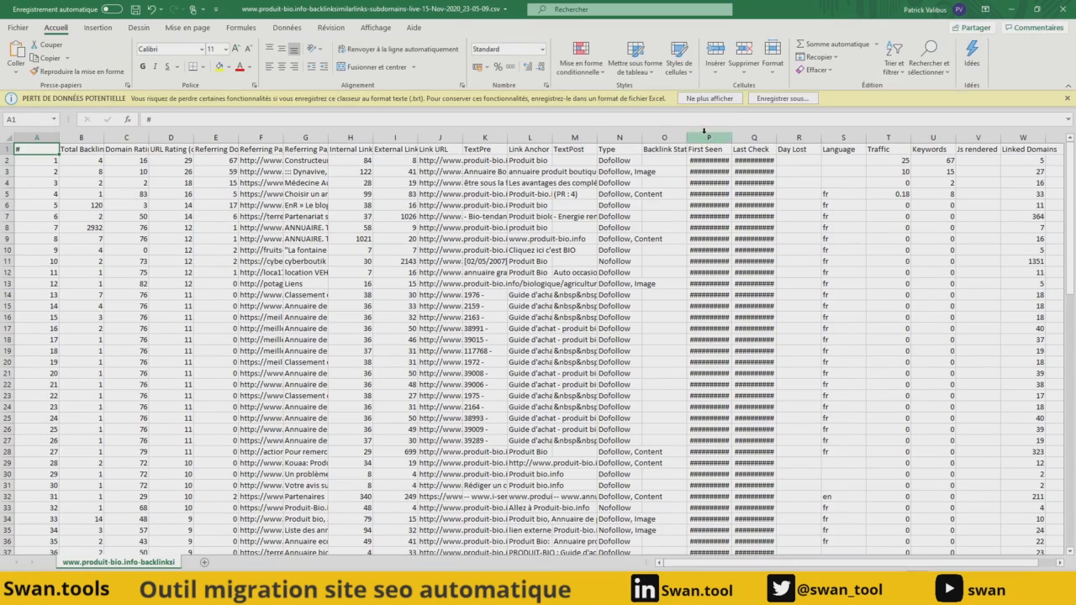
left_click(451, 159)
left_click_drag(462, 138, 623, 138)
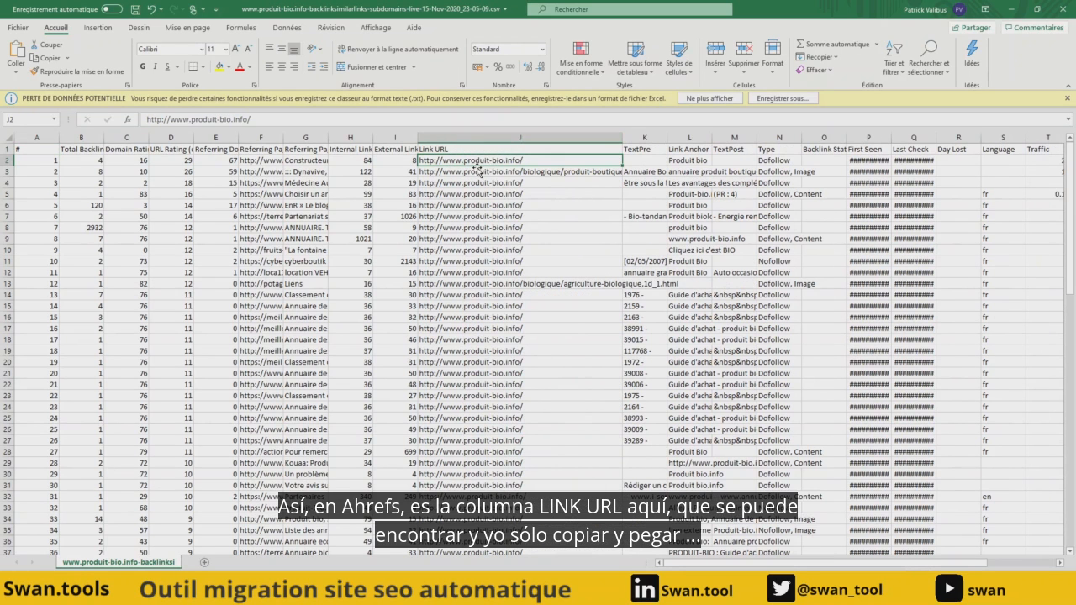
key("ctrl+shift+Down")
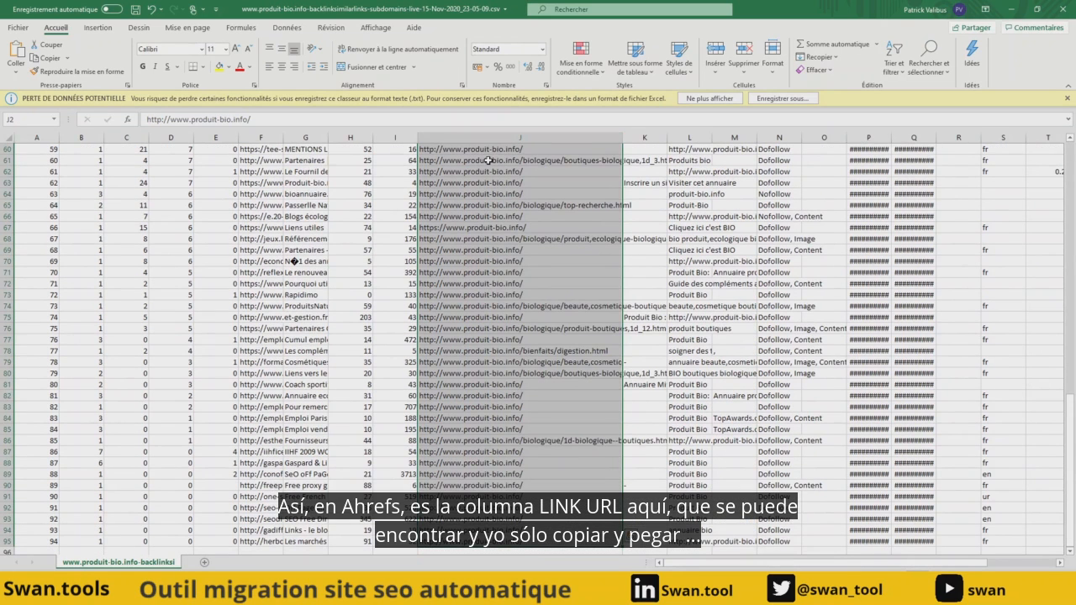
key("ctrl+c")
key("alt+Tab")
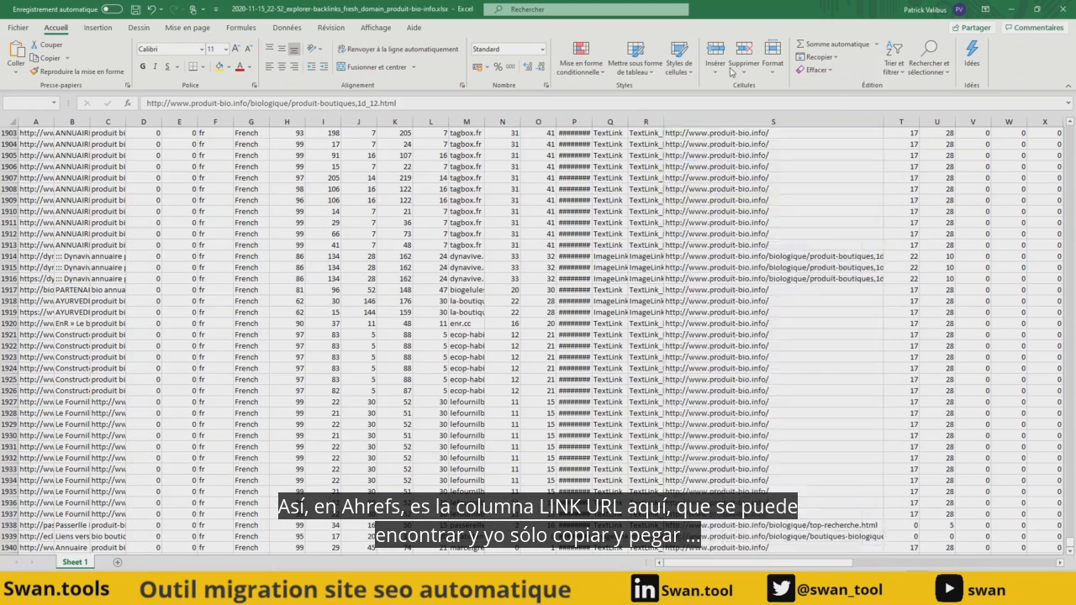
left_click(1011, 9)
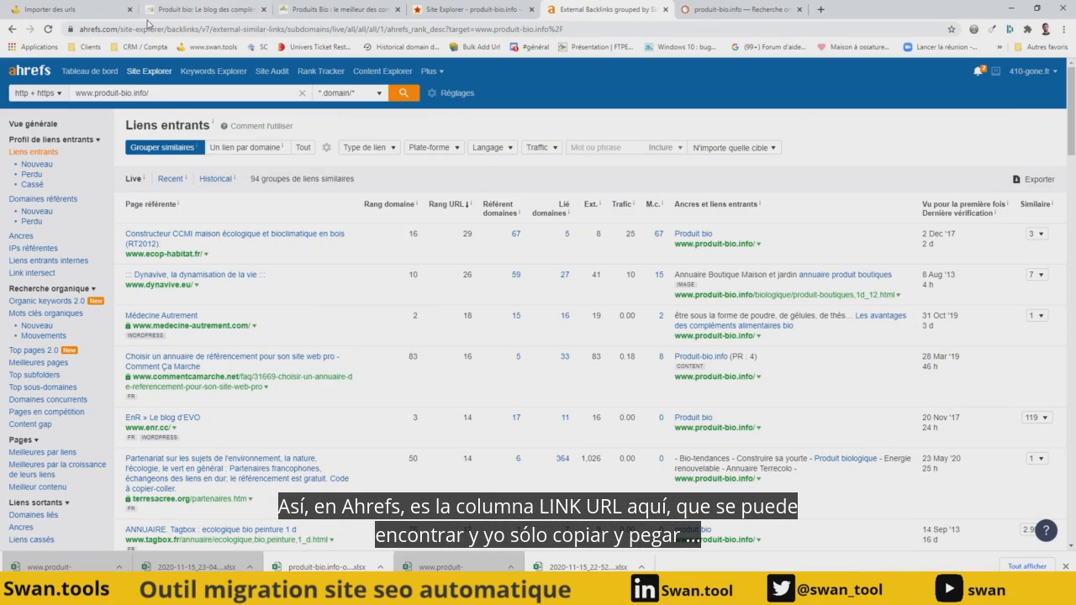
left_click(84, 9)
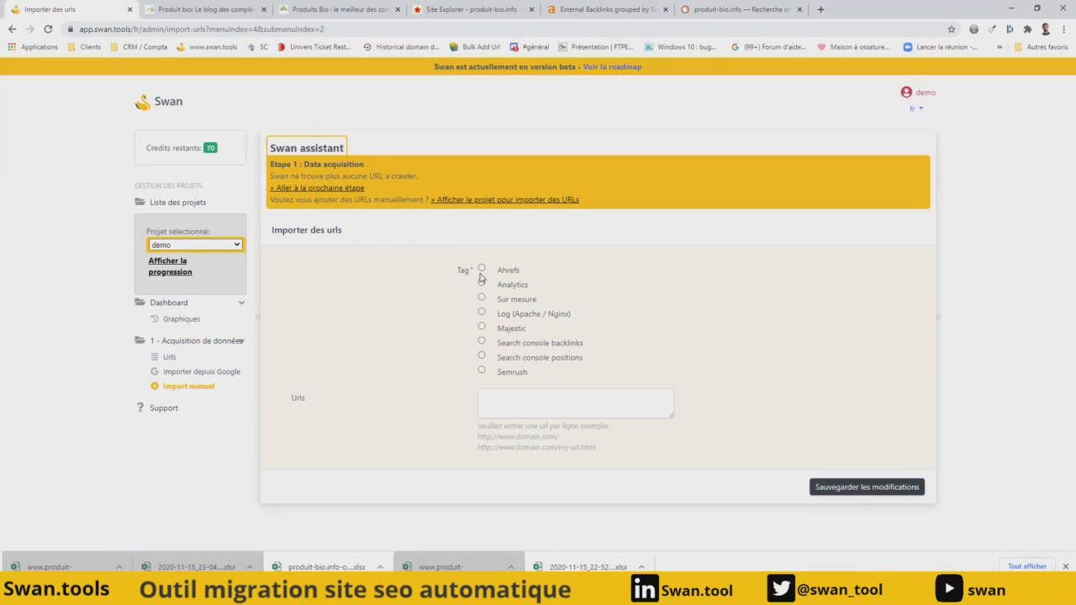
- Import the copied backlink URLs manually into the demo project with the Ahrefs tag
left_click(518, 397)
key("ctrl+v")
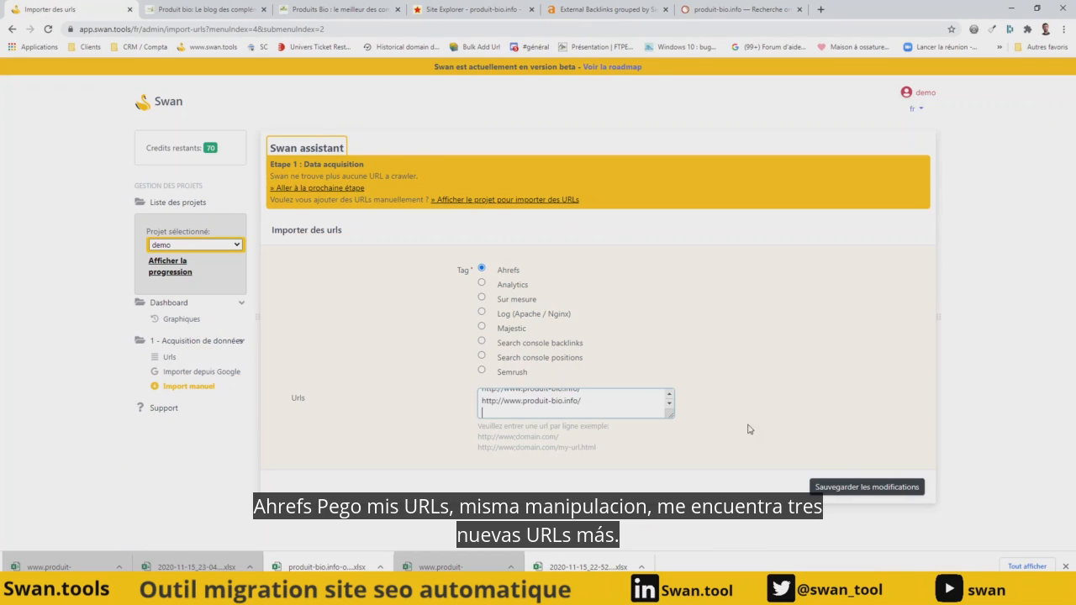
left_click(865, 491)
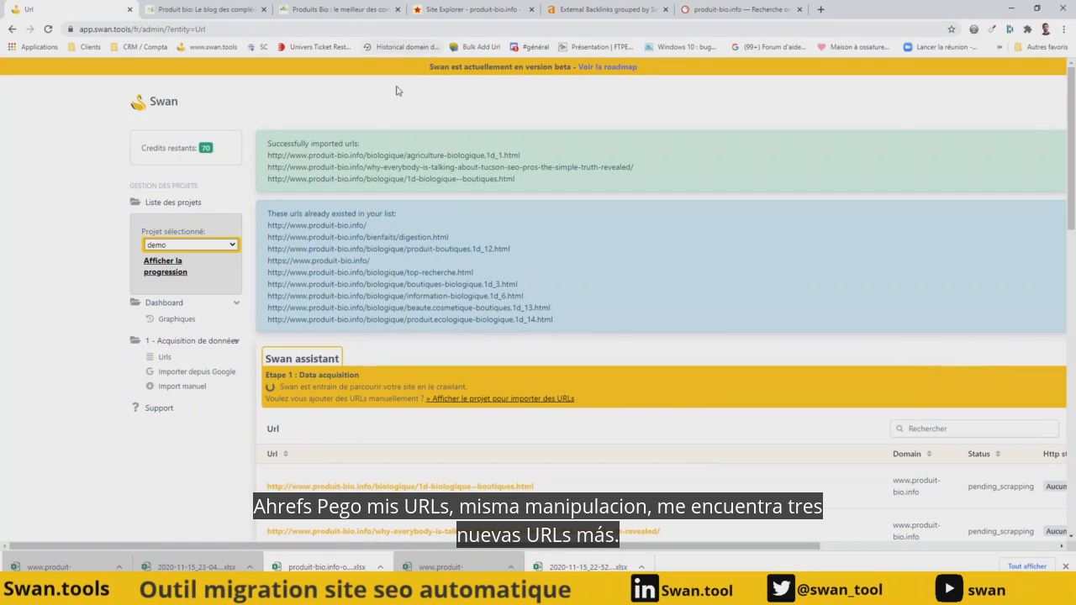
- Switch to Semrush, export the organic search positions of produit-bio.info as an Excel file and open it in Excel with content recovery
left_click(714, 10)
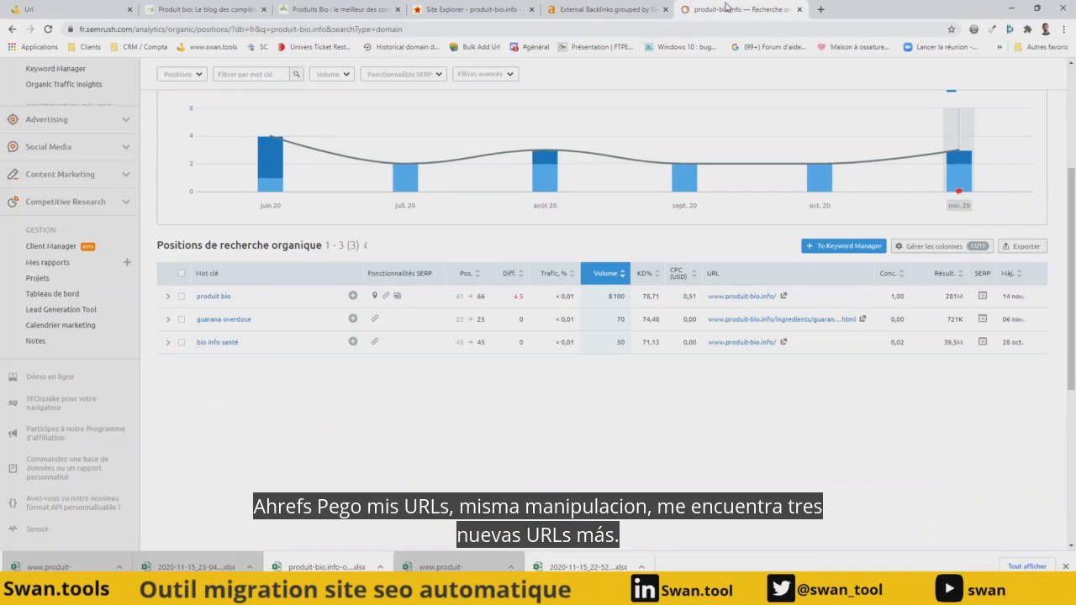
left_click(1027, 246)
left_click(915, 341)
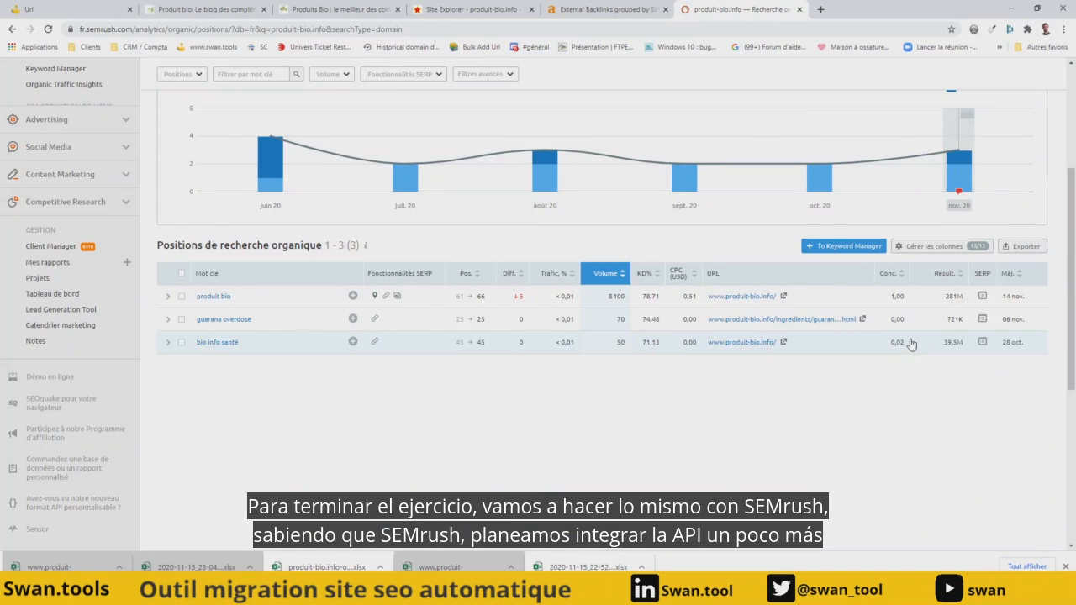
left_click(118, 567)
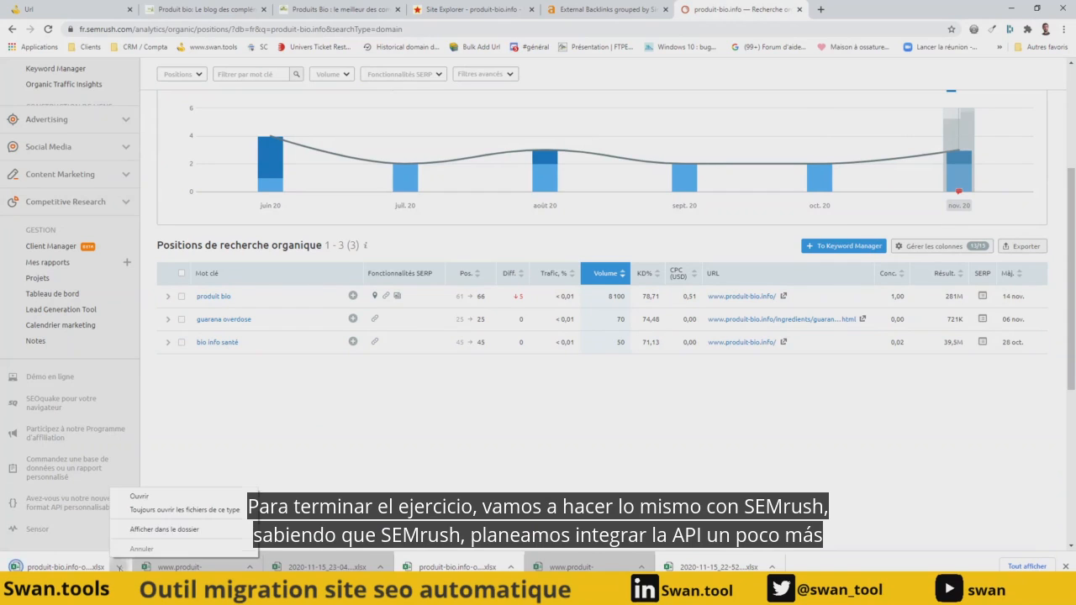
left_click(153, 532)
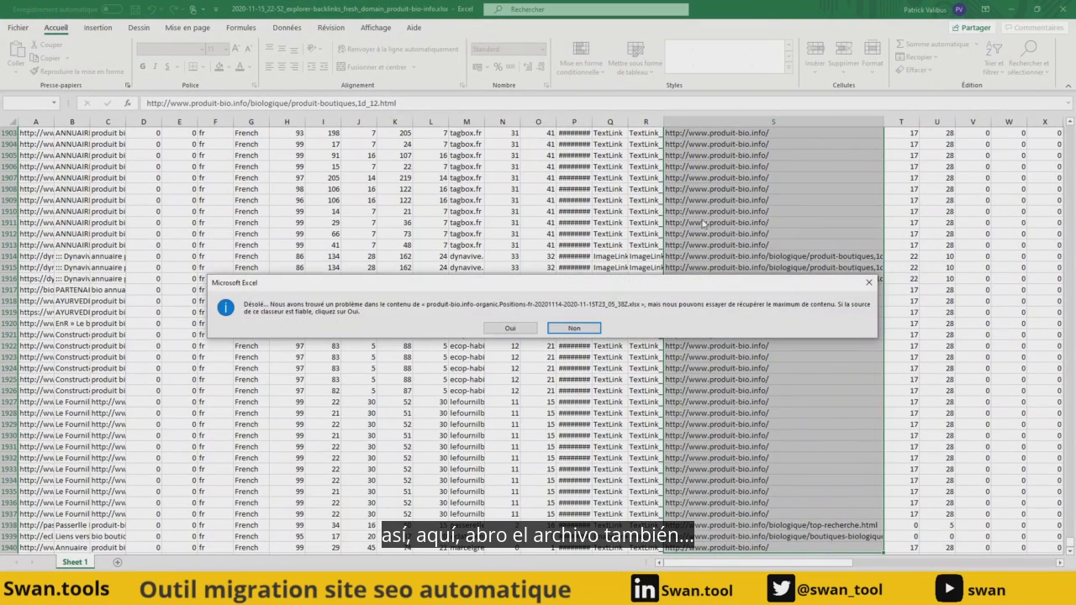
left_click(528, 331)
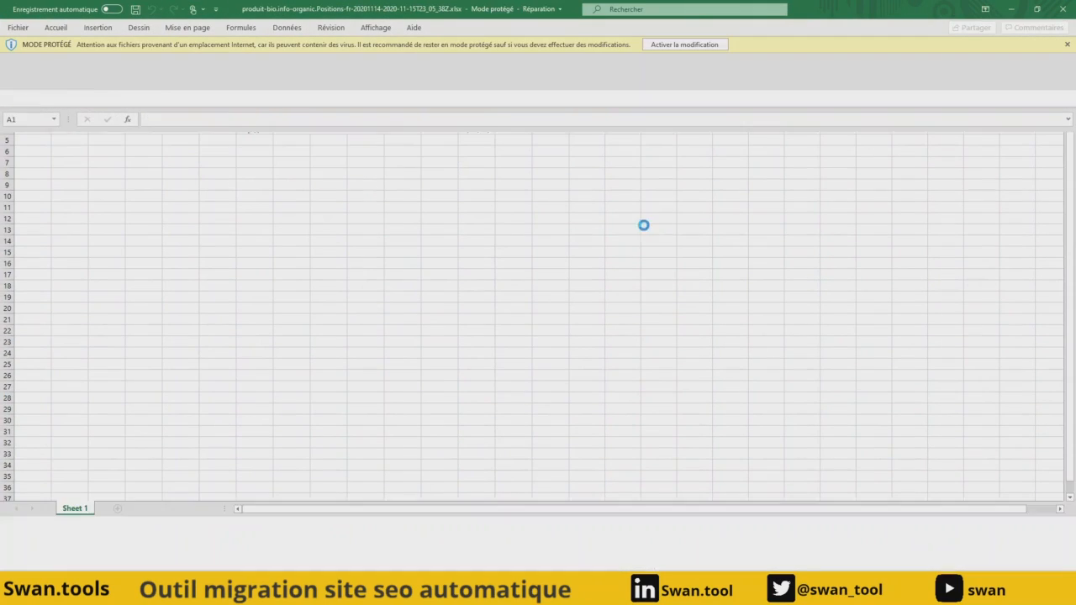
- Widen the URL column of the Semrush workbook and copy its three URLs
left_click_drag(275, 82, 412, 82)
left_click_drag(268, 108, 269, 112)
key("shift+Down")
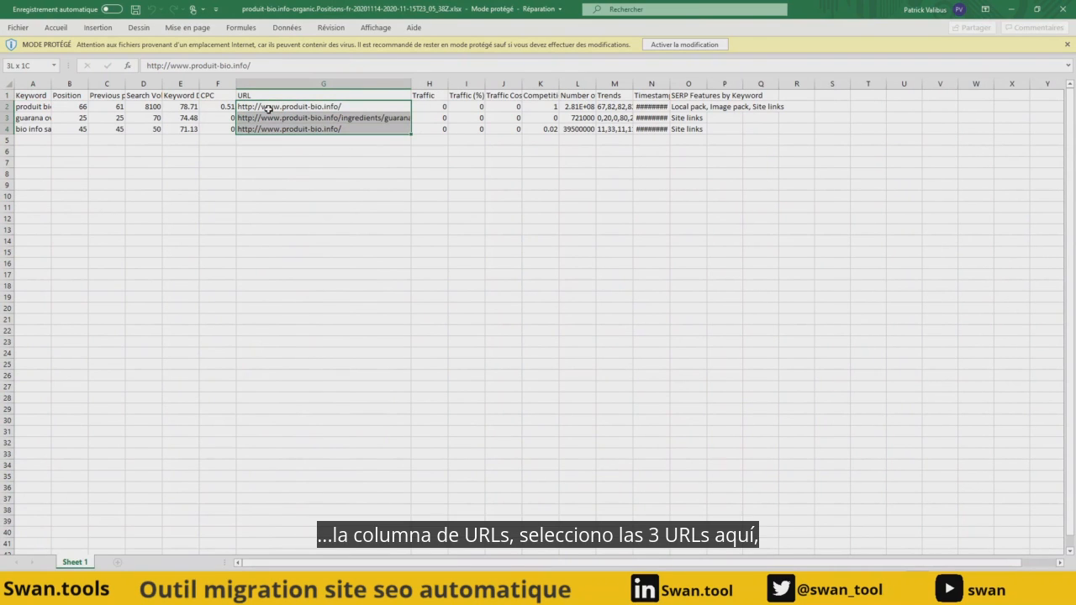
key("ctrl+c")
- Switch back to Swan and import the copied URLs manually with the Semrush tag
left_click(1011, 9)
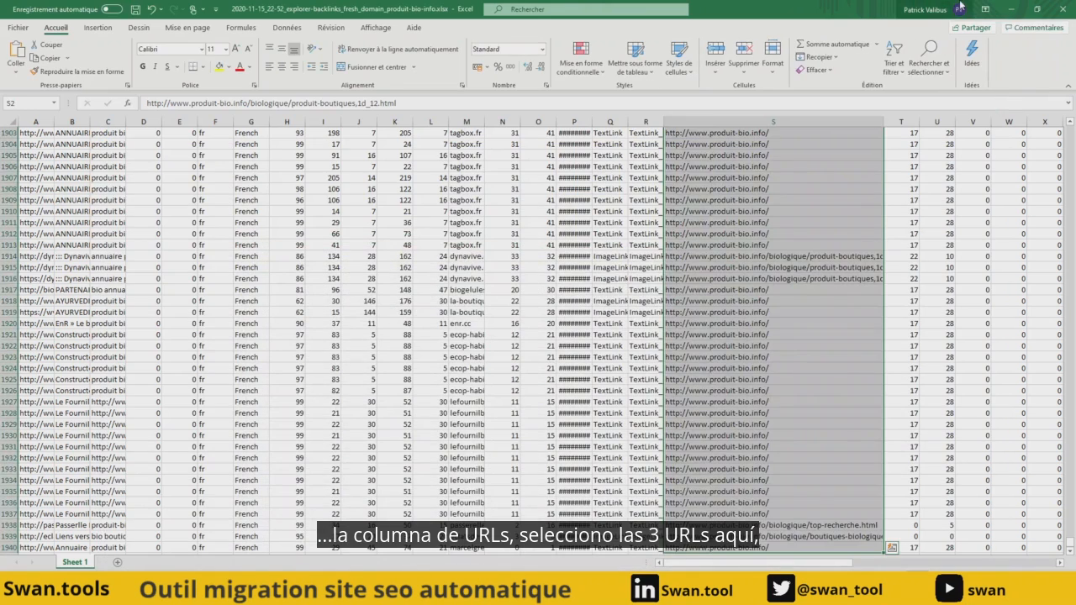
left_click(1012, 10)
left_click(42, 6)
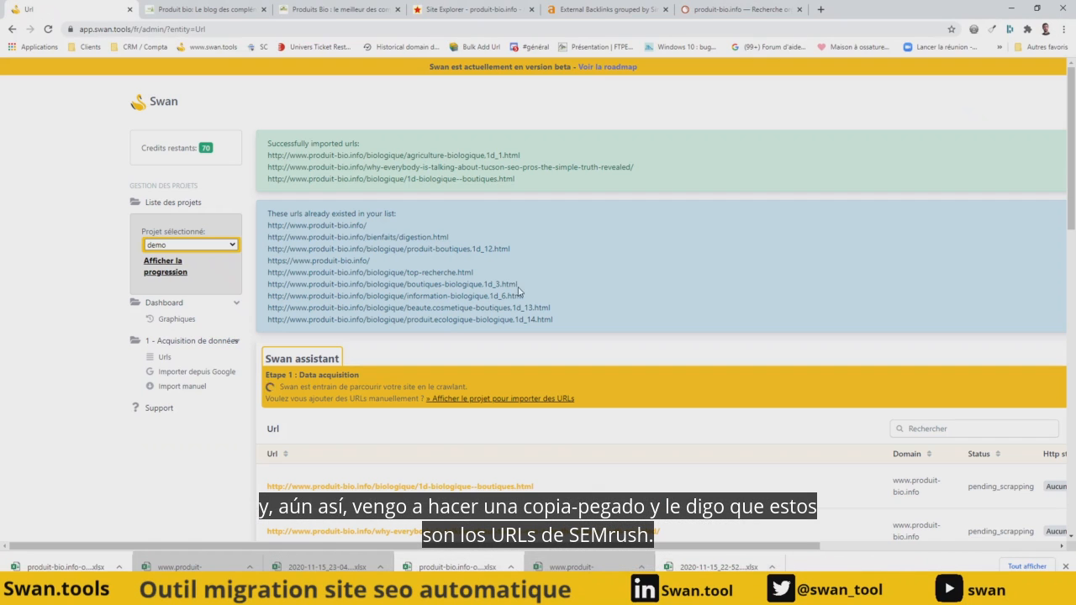
left_click(194, 387)
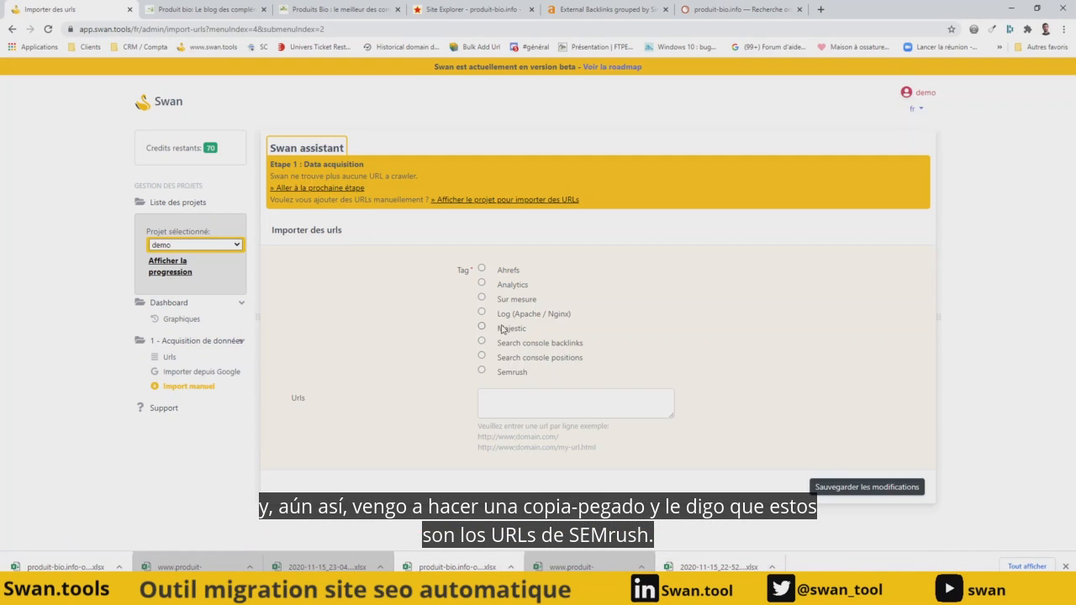
key("ctrl+v")
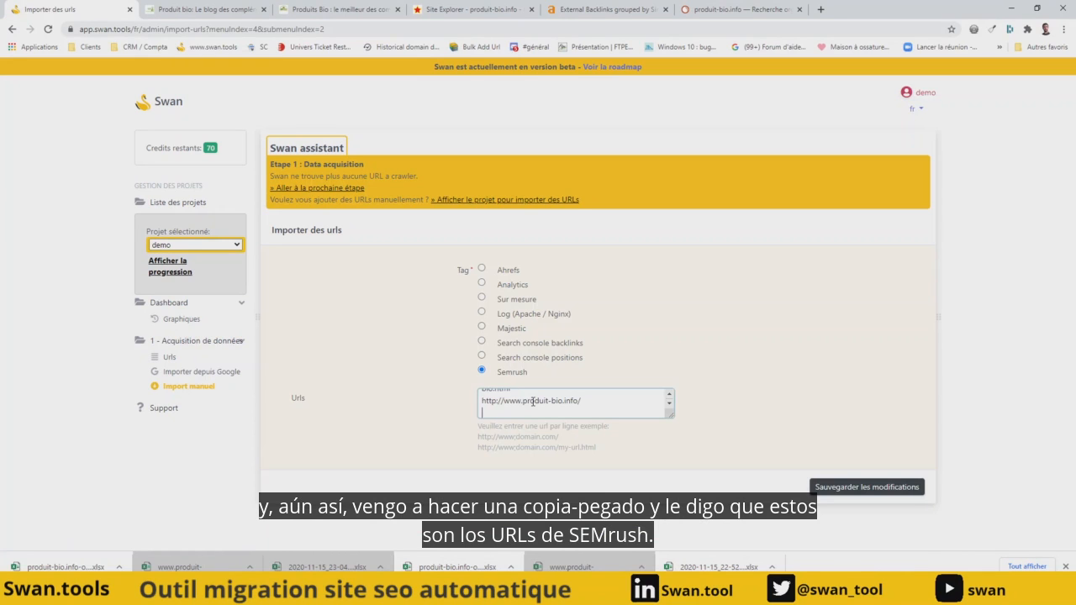
left_click(850, 490)
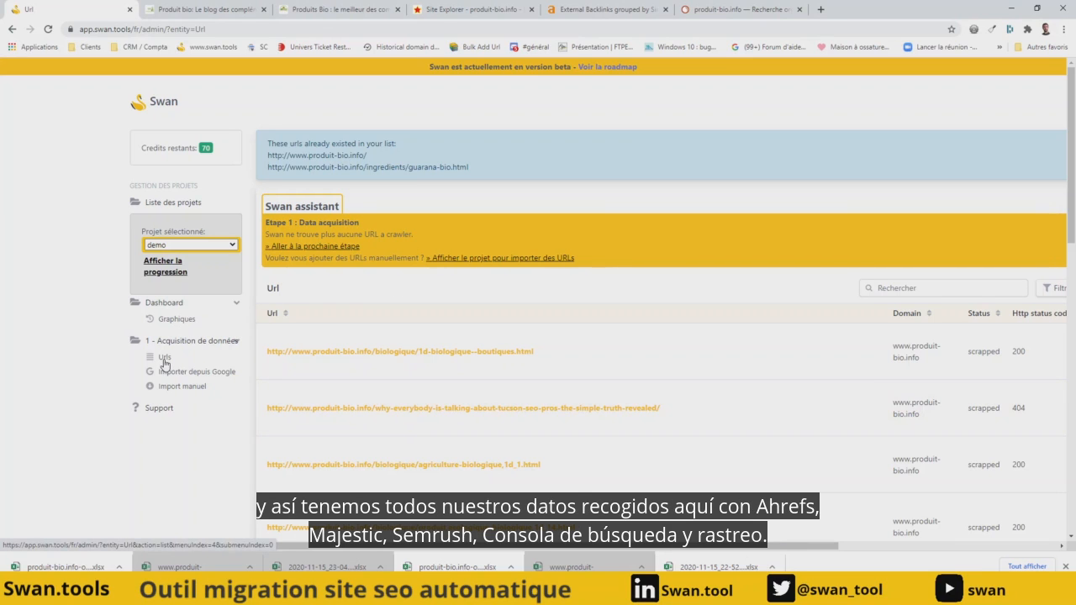
- Review the dashboard's URL source charts and advance the demo project to the URL matching stage
left_click(169, 321)
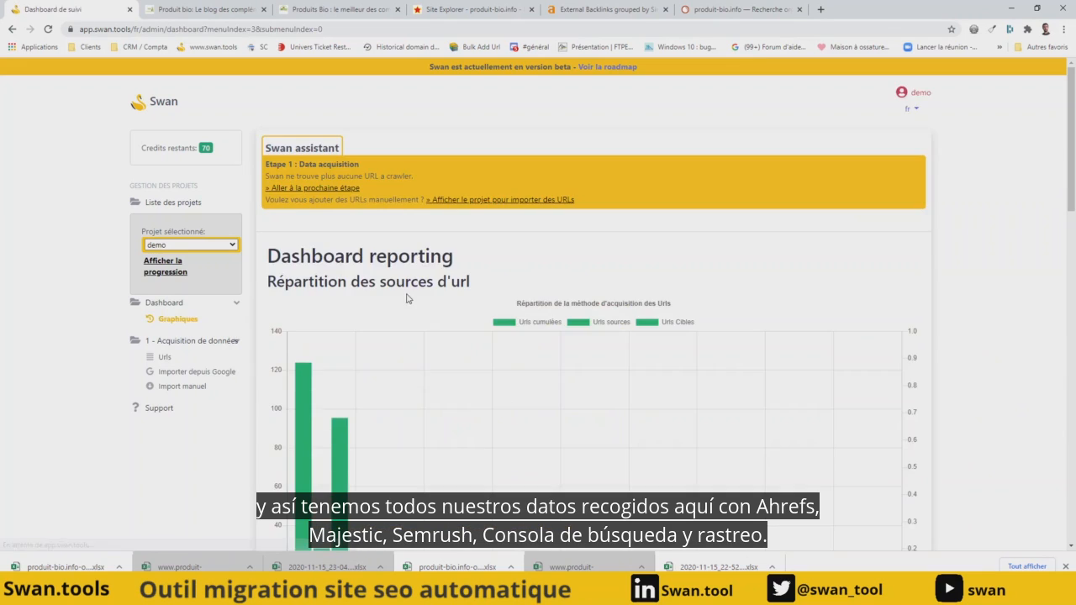
scroll(406, 298, "down", 3)
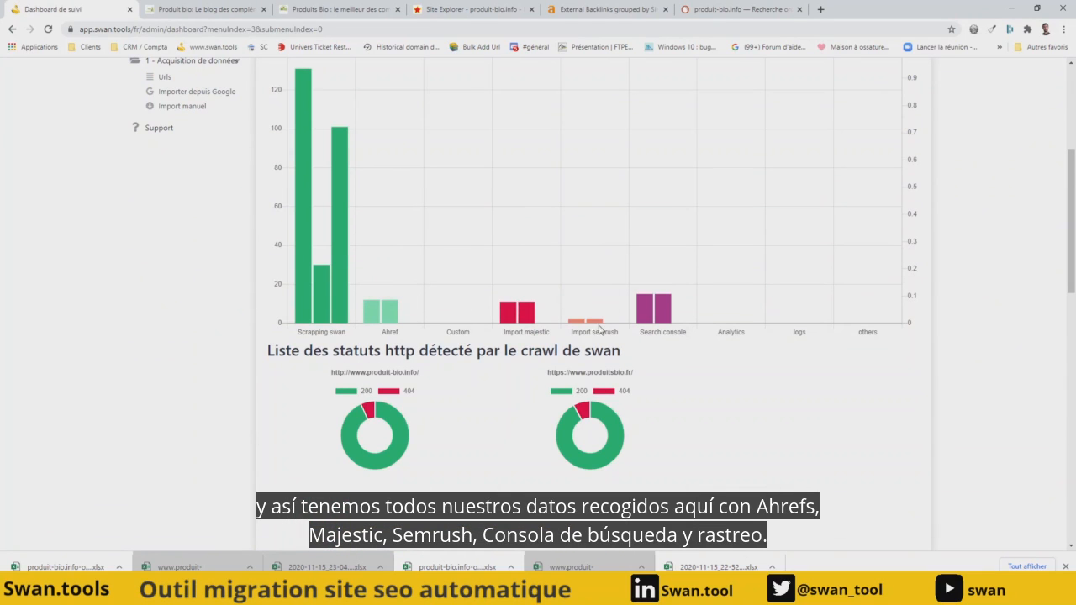
scroll(278, 338, "up", 3)
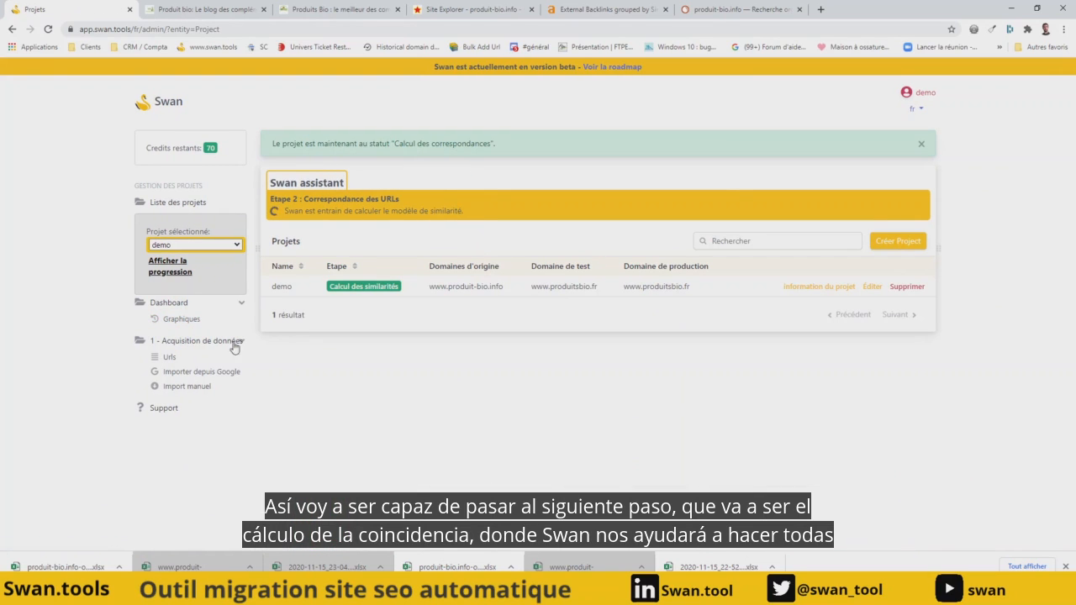
left_click(173, 321)
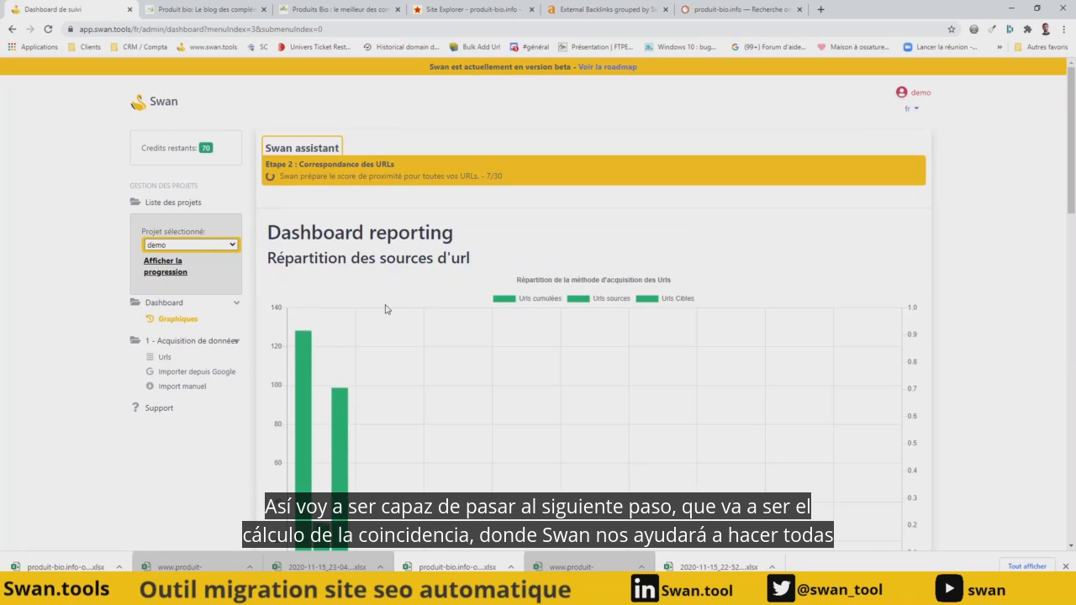
left_click(166, 359)
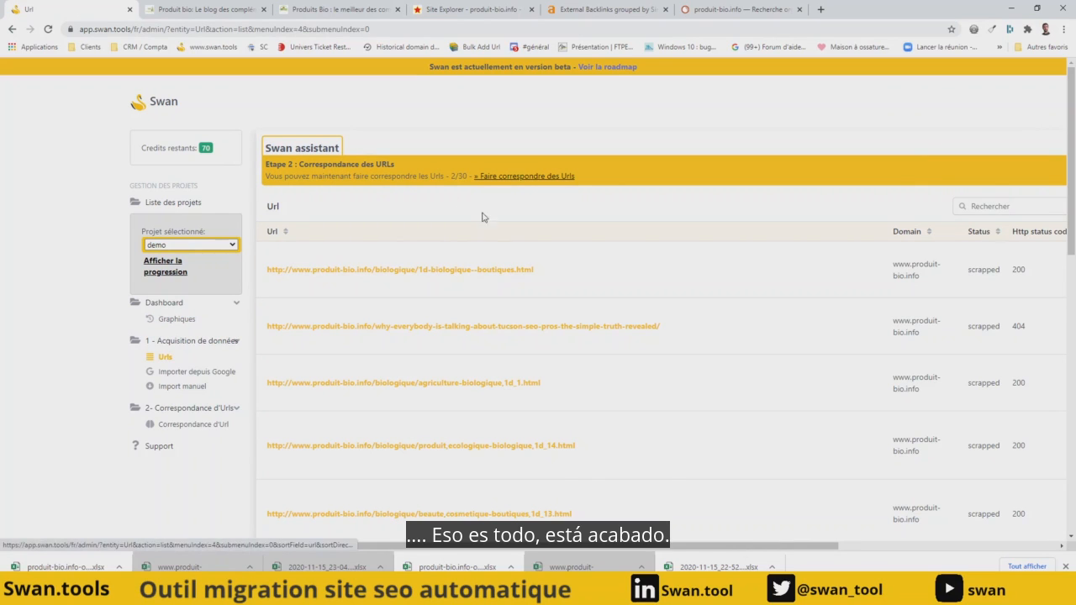
- Open the URL matching list and filter it by the Majestic tag
left_click(192, 424)
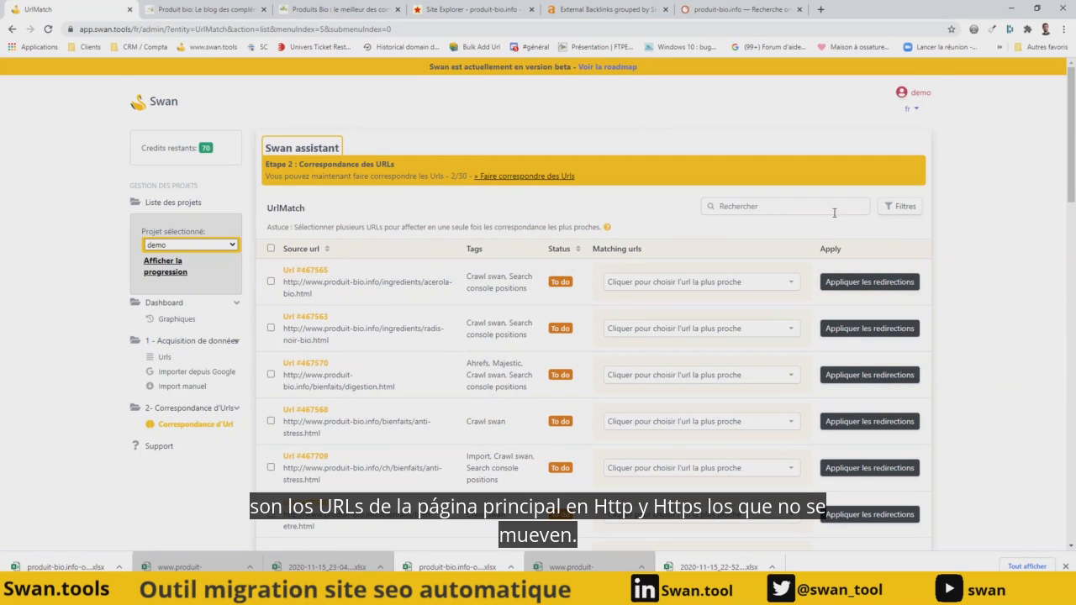
left_click(901, 206)
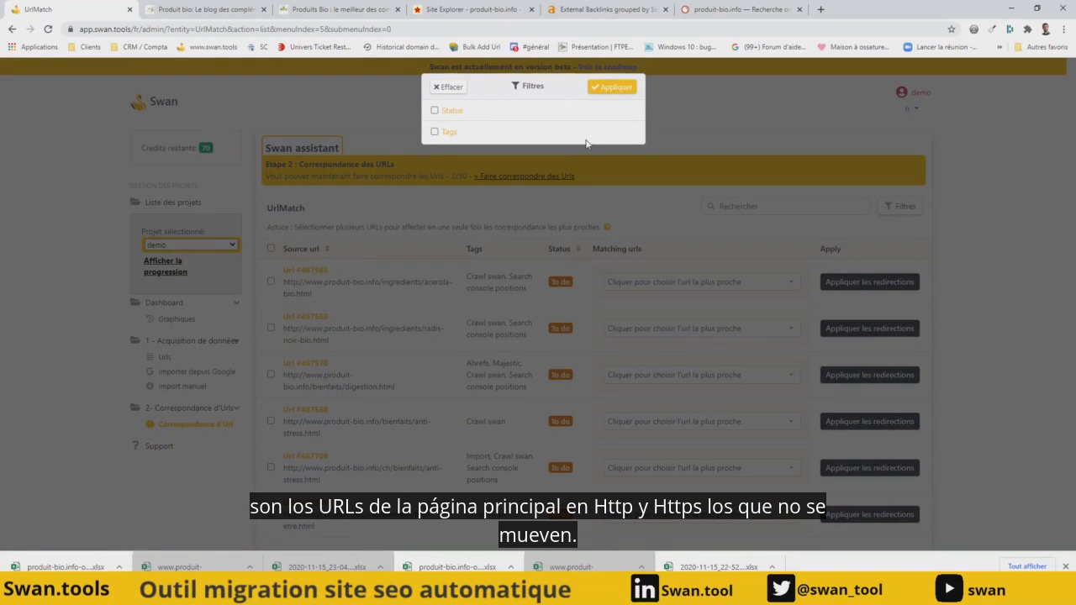
left_click(448, 87)
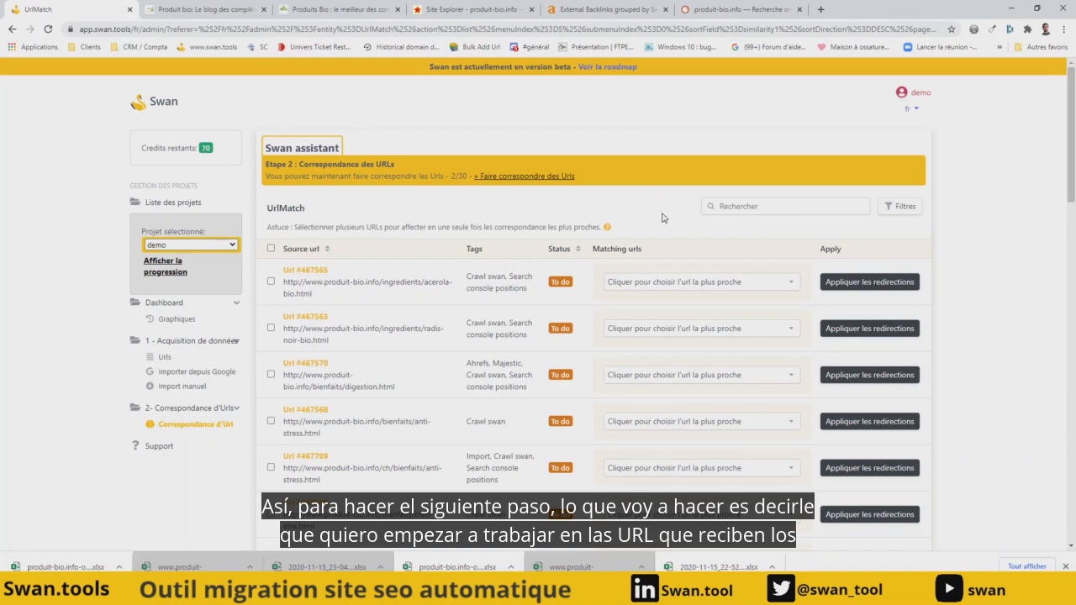
left_click(901, 208)
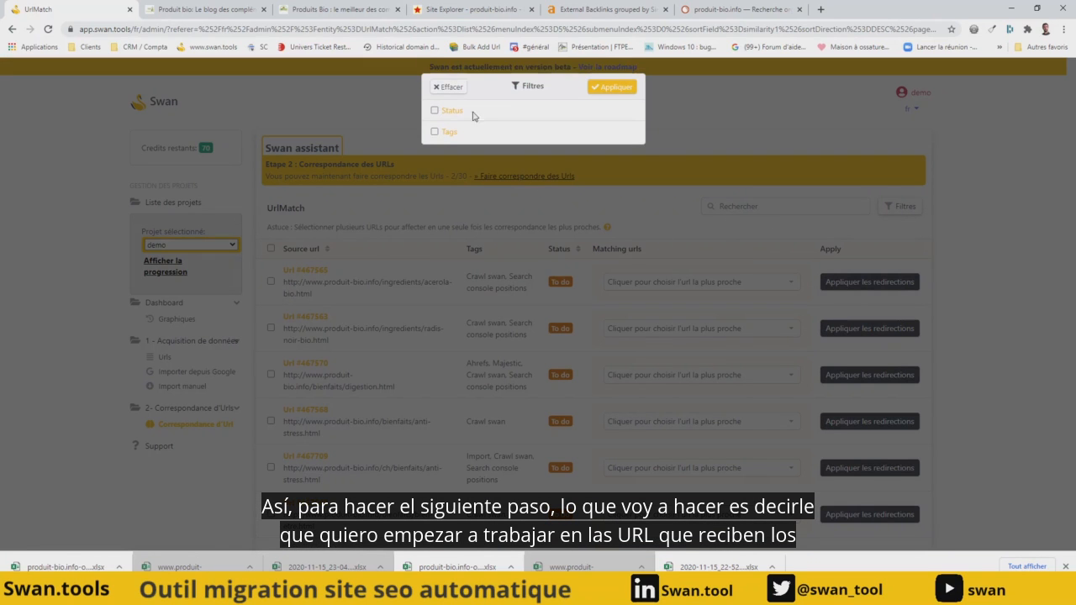
left_click(446, 137)
left_click(505, 159)
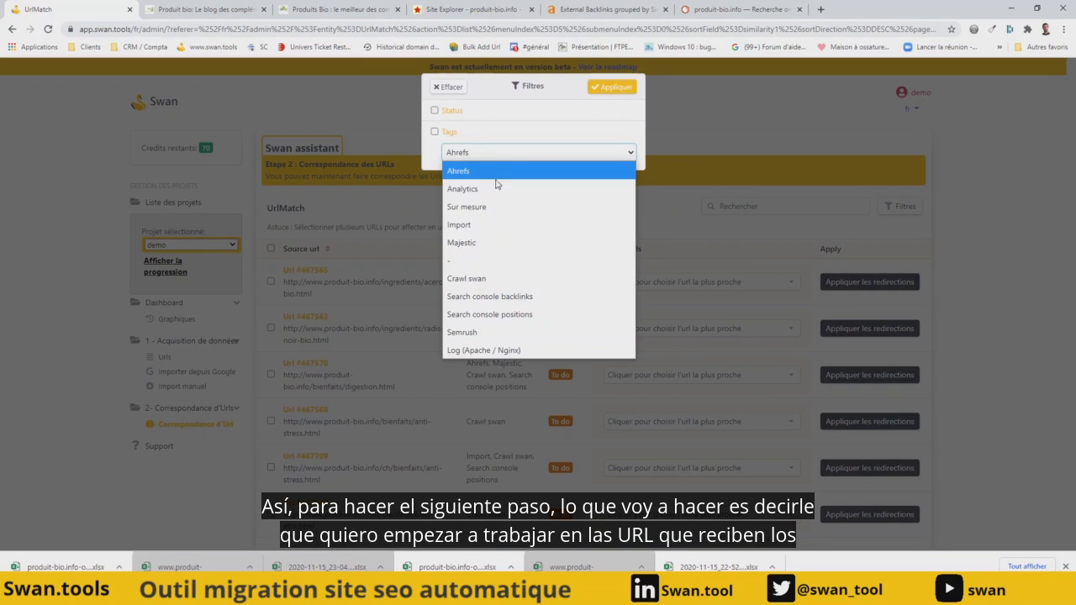
left_click(481, 243)
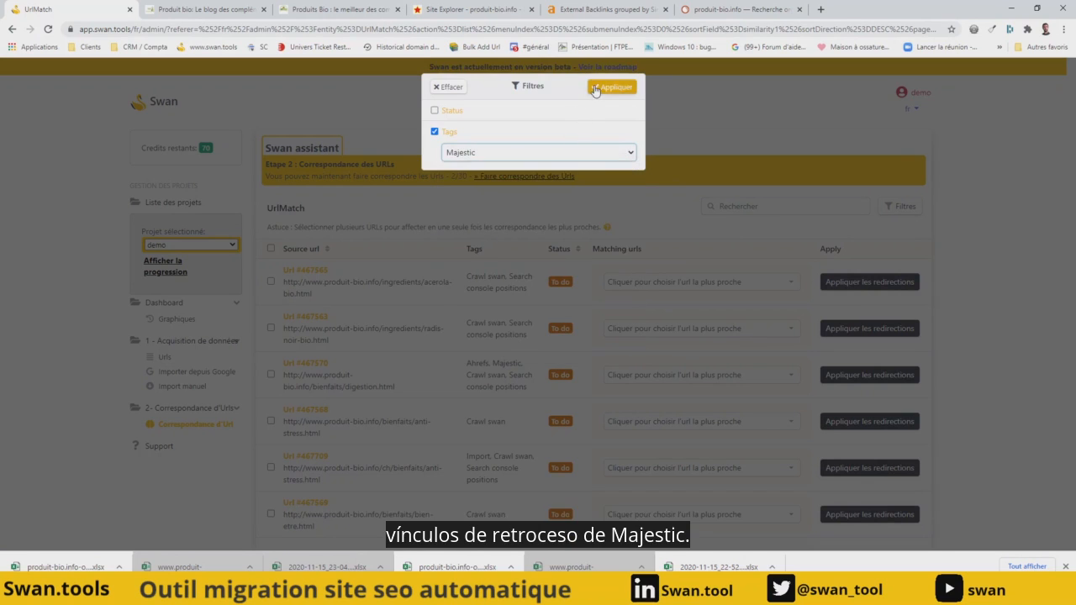
left_click(595, 89)
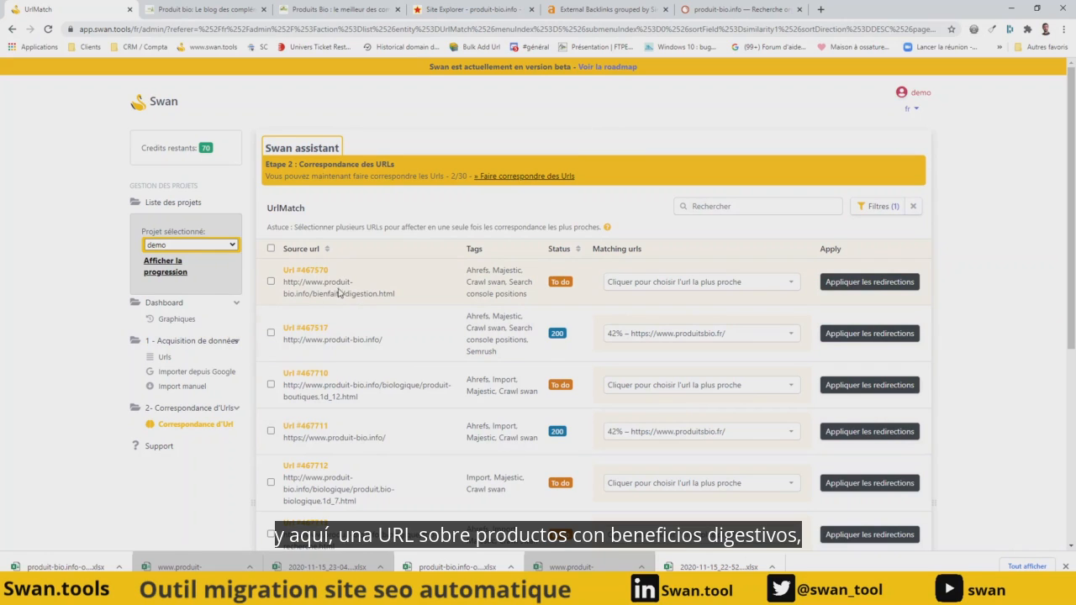
- Match bienfaits/digestion.html to the 66% complements-alimentaires-digestion.html suggestion and apply the redirection
left_click(670, 287)
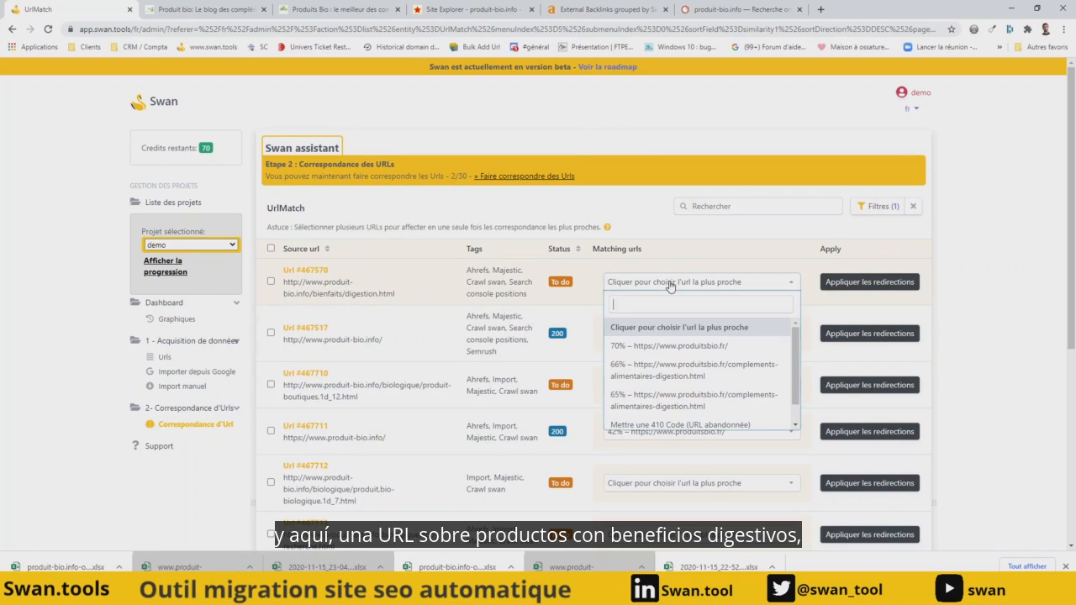
left_click(698, 375)
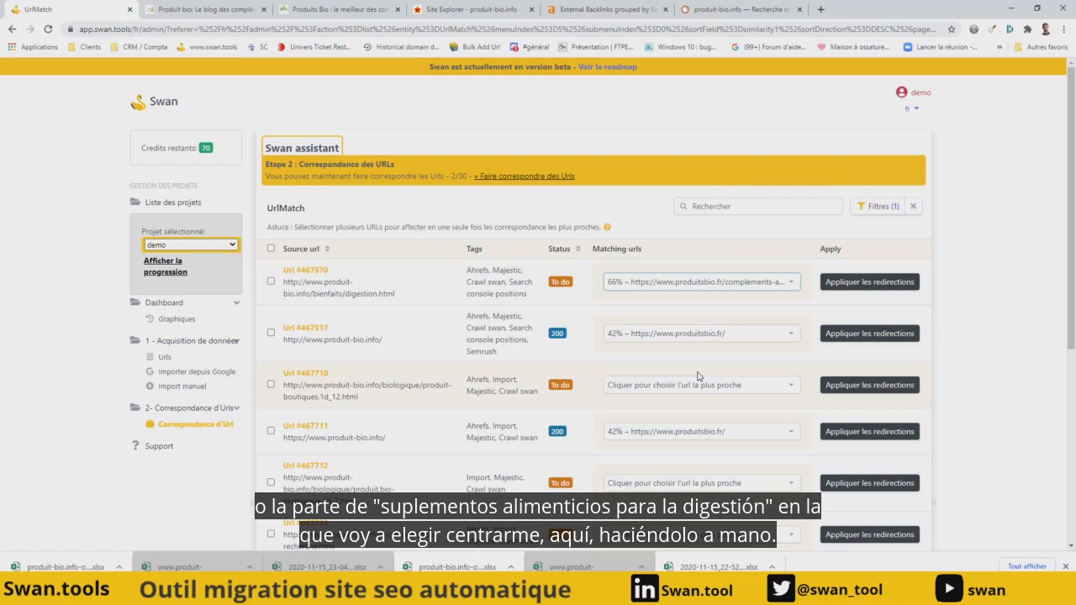
left_click(874, 283)
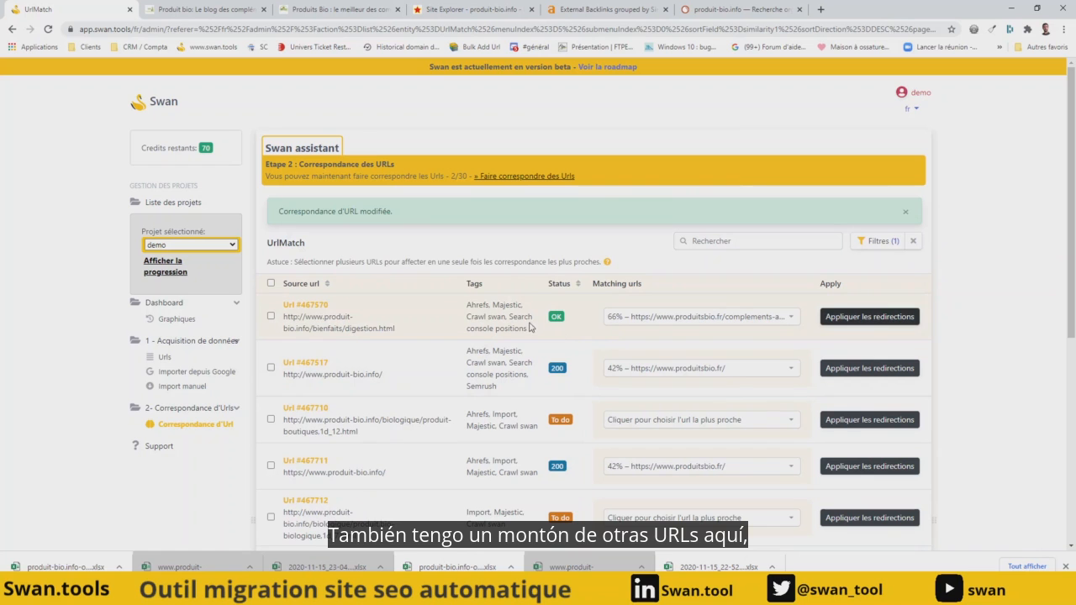
- Look through the remaining Majestic URLs and examine the quality of the suggested similarities in the dashboard charts
scroll(539, 355, "down", 4)
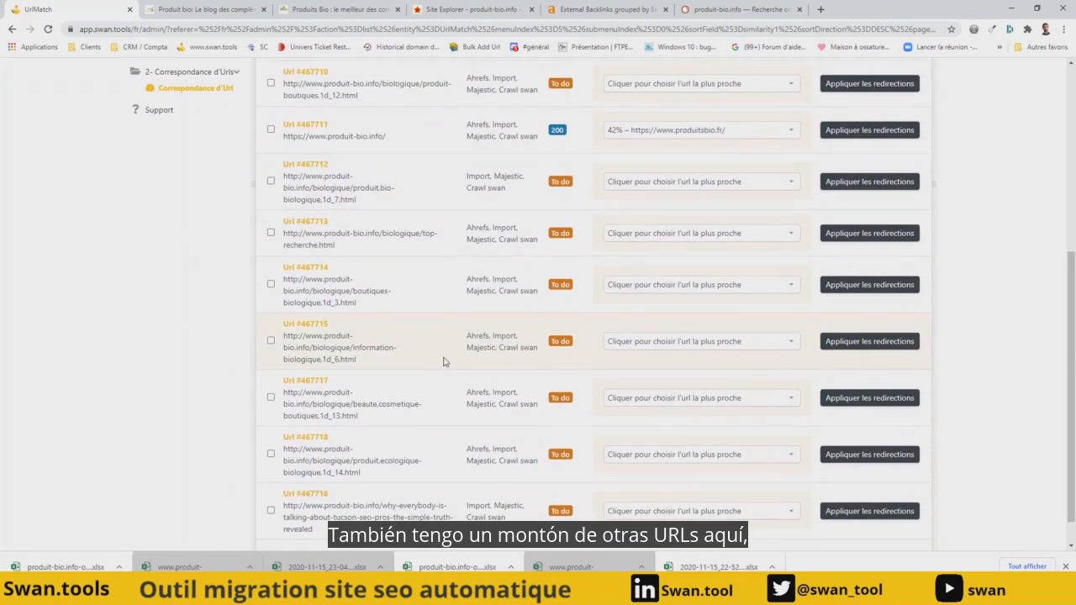
scroll(244, 297, "up", 4)
left_click(175, 319)
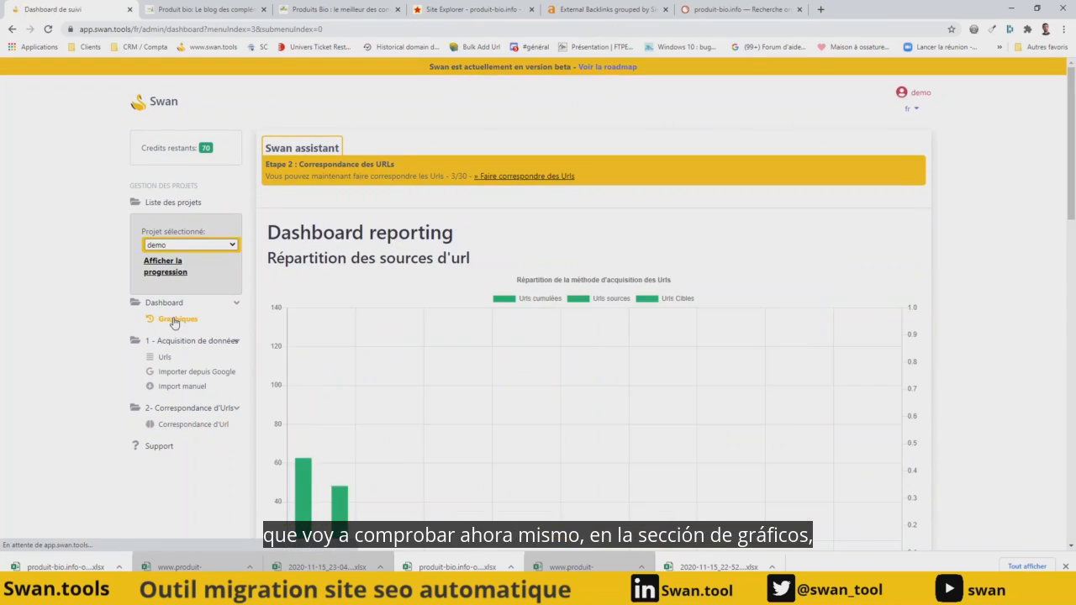
scroll(508, 302, "down", 1)
scroll(508, 302, "down", 7)
mouse_move(387, 293)
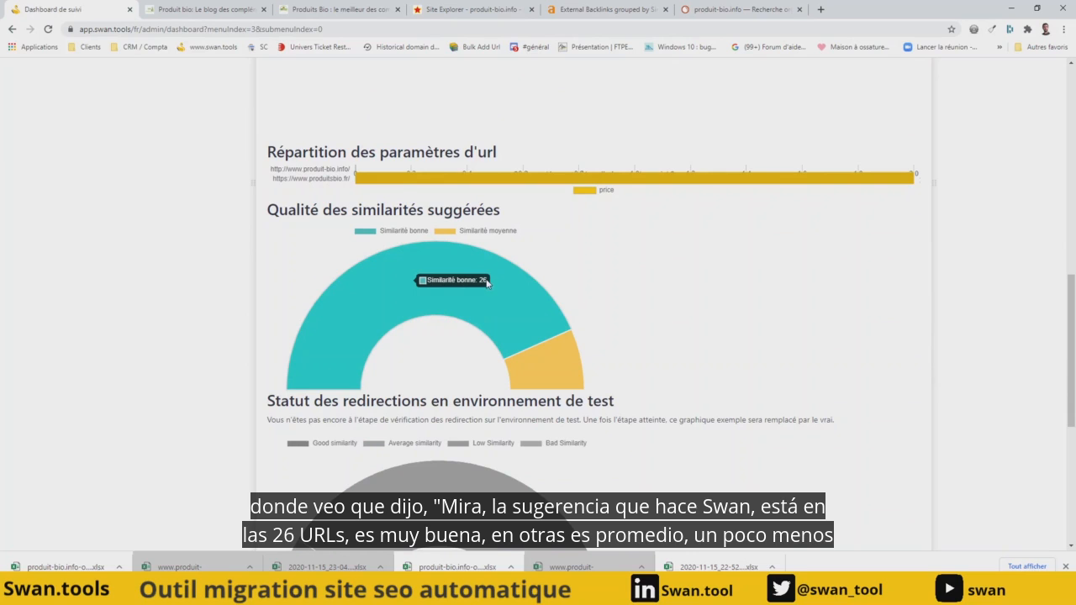
mouse_move(552, 381)
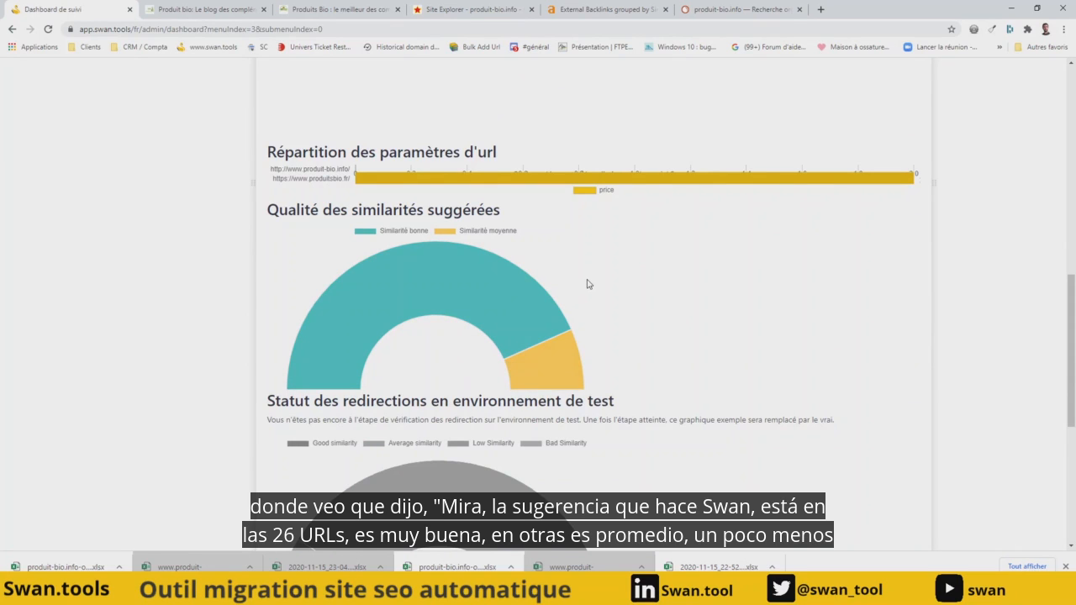
scroll(569, 309, "up", 10)
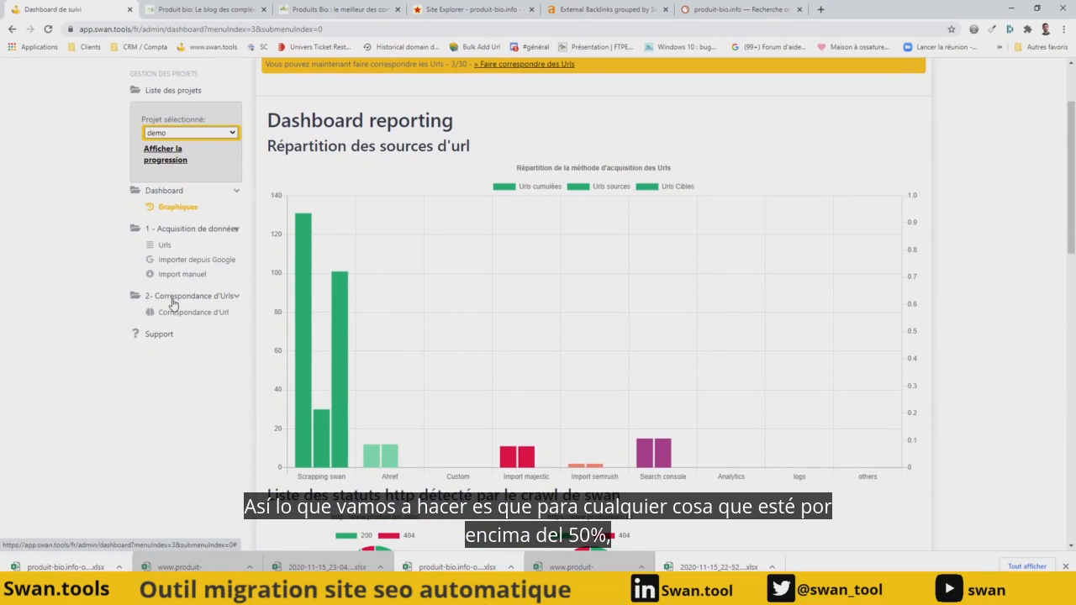
- Bulk-match all unlinked URLs in the URL matching list at a similarity percentage of 50 and validate the matches
left_click(173, 315)
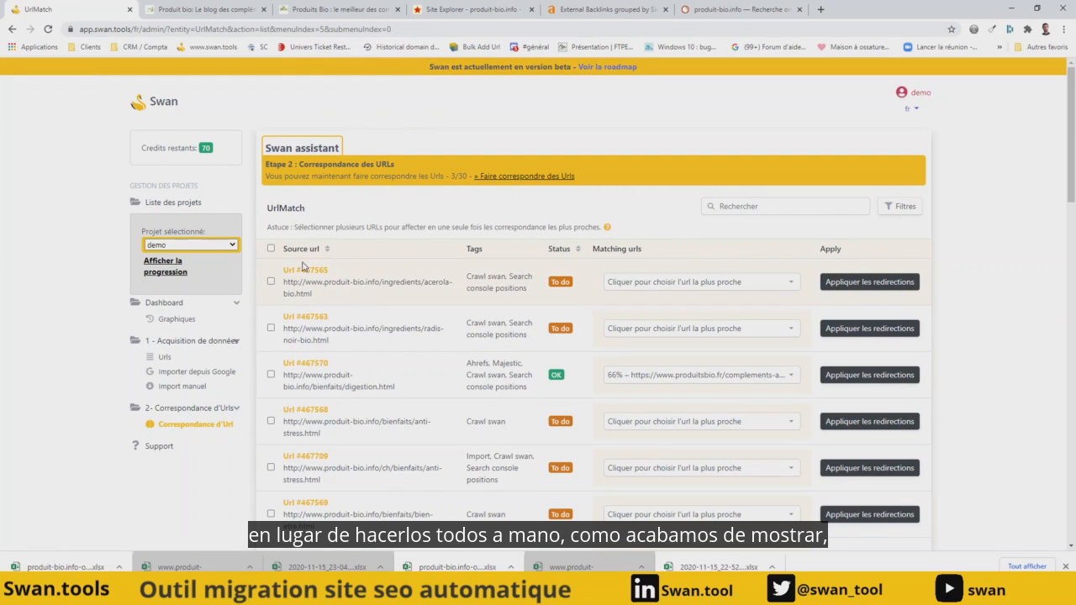
left_click(271, 248)
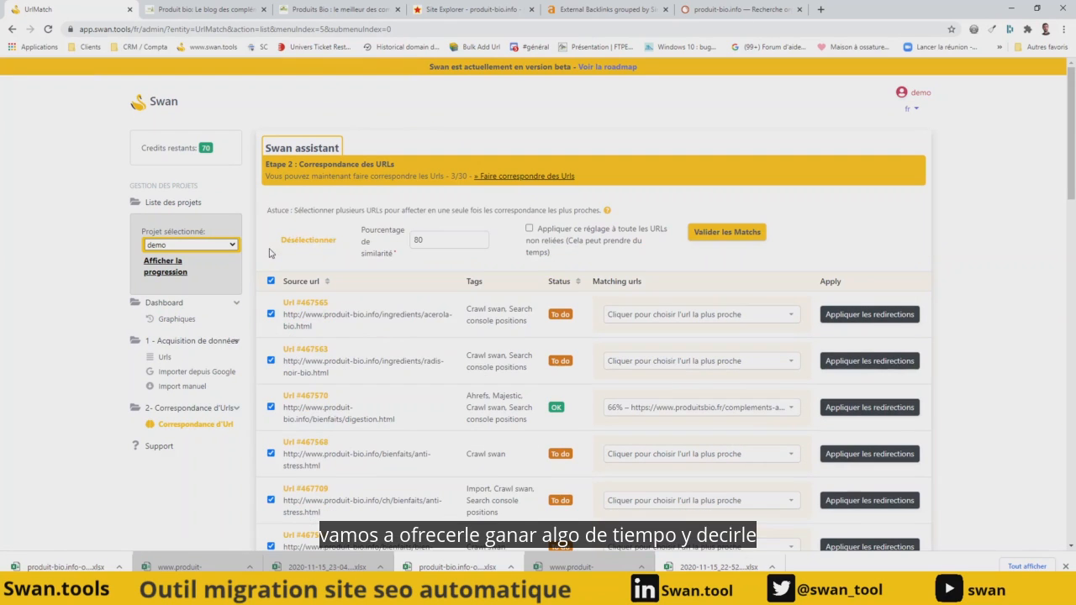
double_click(410, 243)
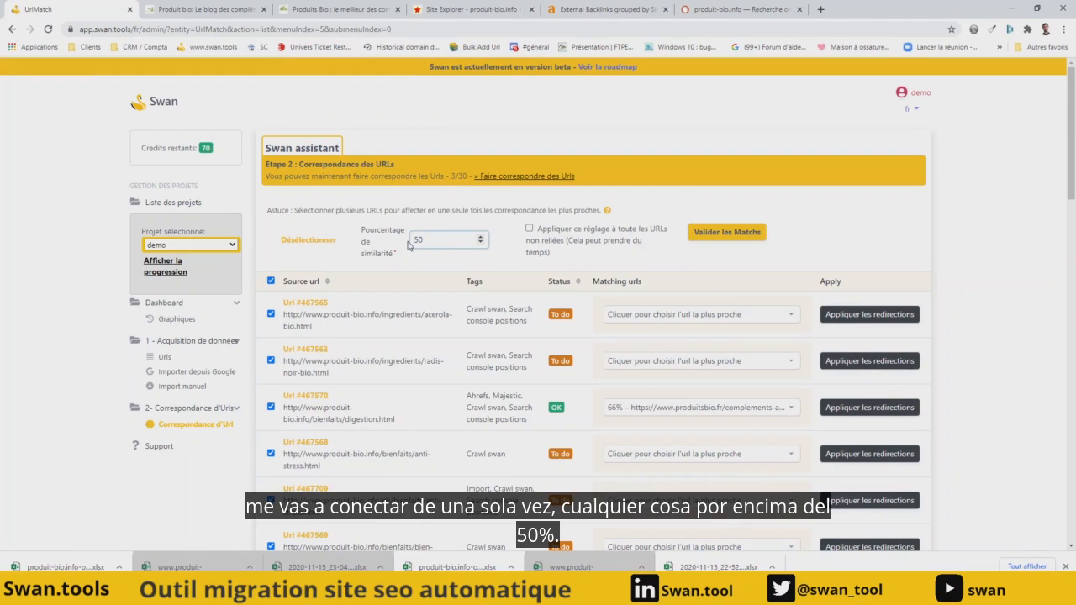
left_click(530, 228)
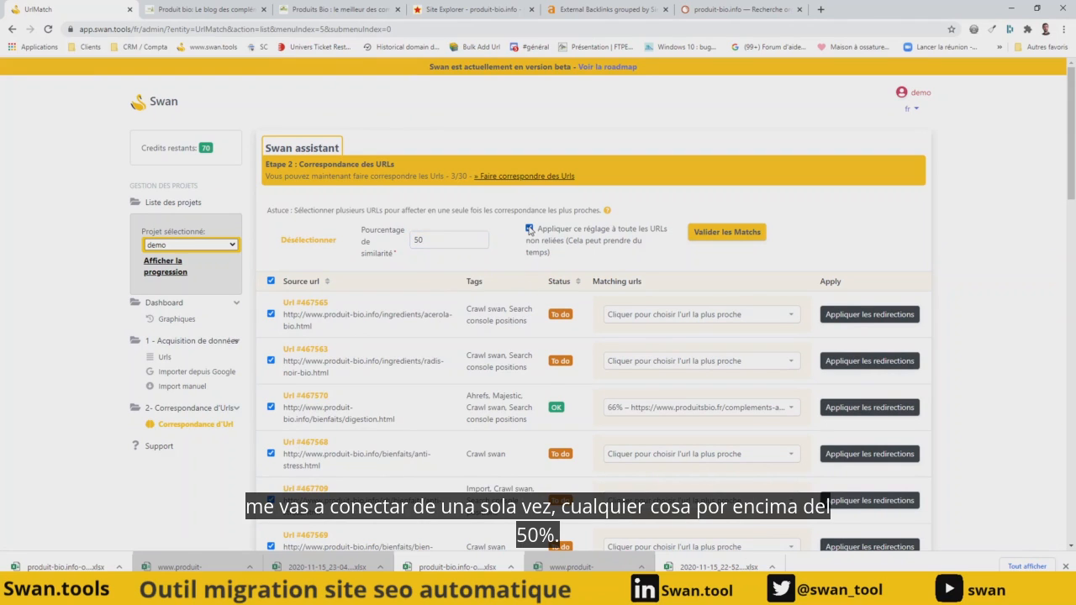
left_click(727, 234)
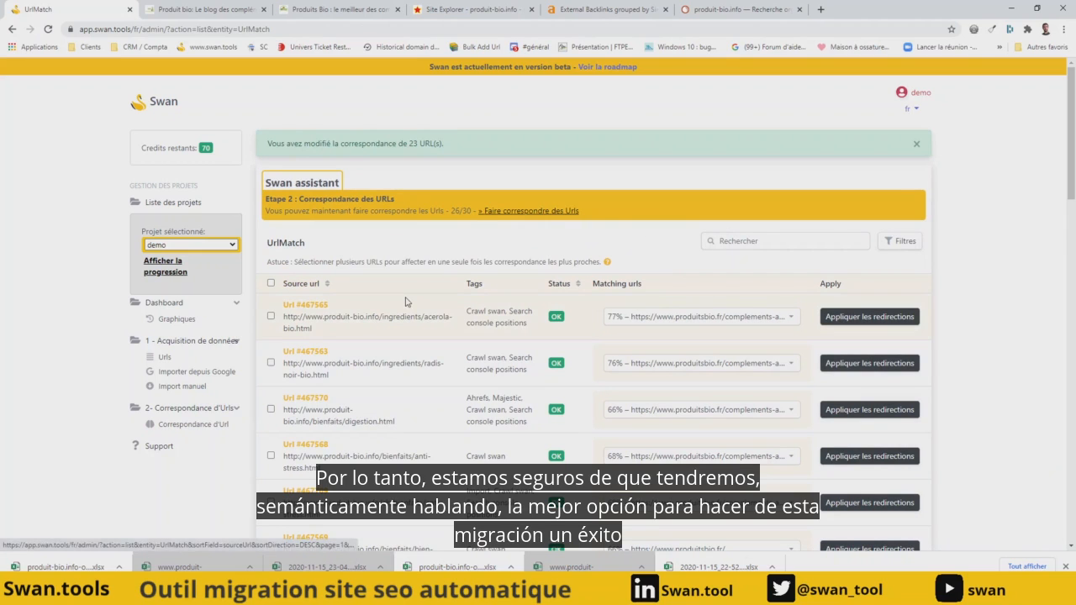
- Check the matching progress and filter the URL matching list by the To do status
left_click_drag(452, 212, 464, 211)
left_click(474, 223)
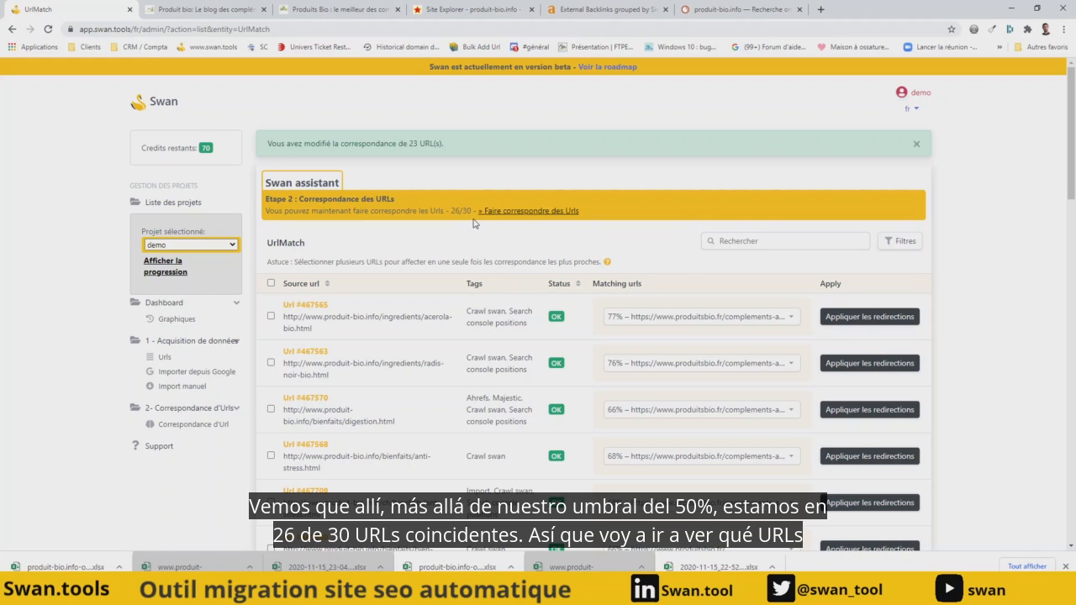
left_click(900, 243)
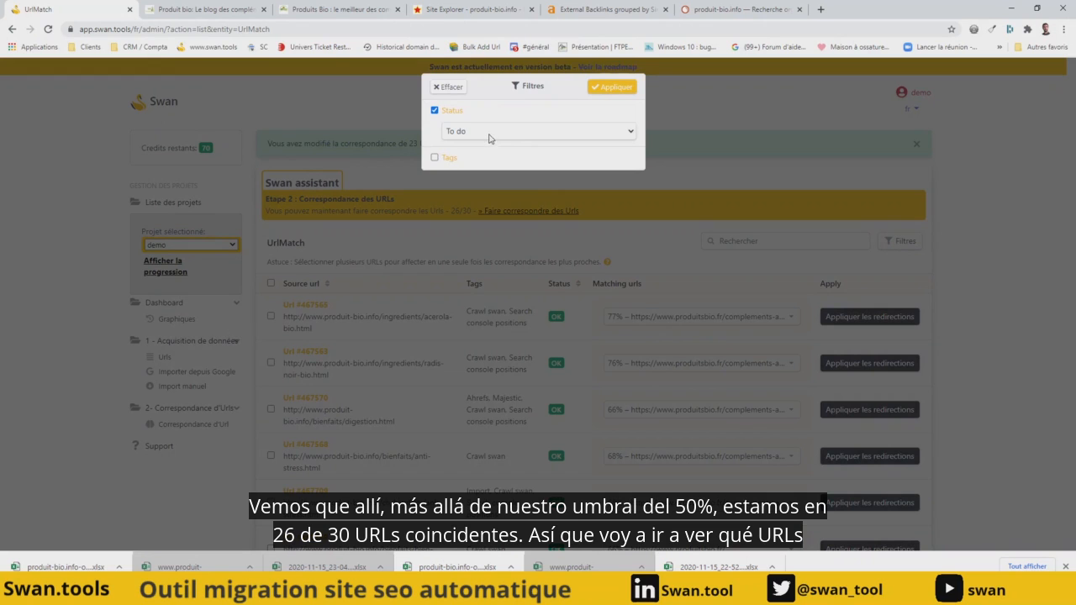
left_click(613, 89)
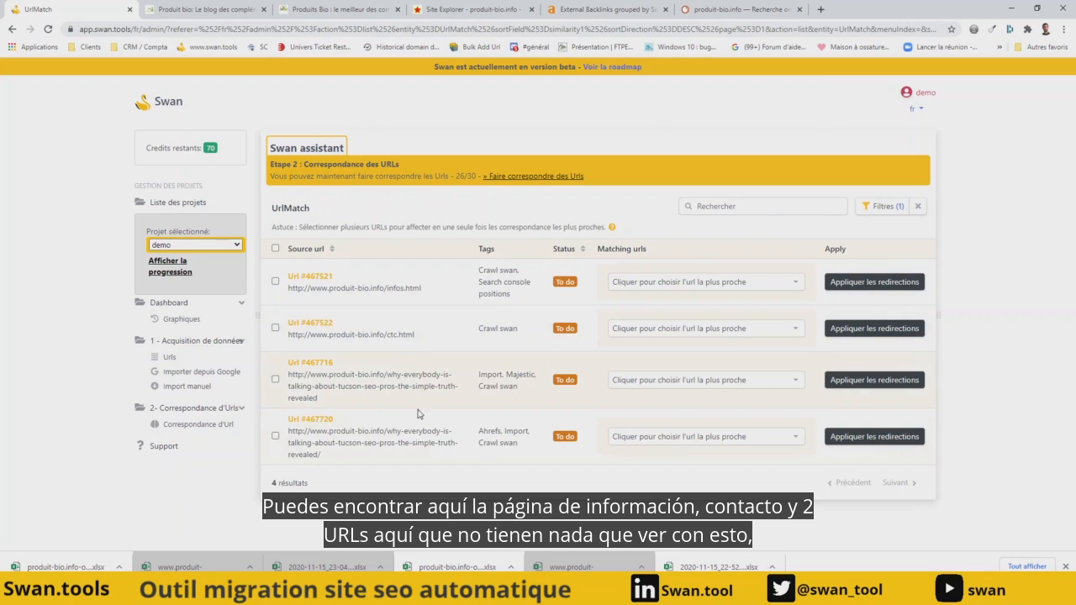
left_click(702, 285)
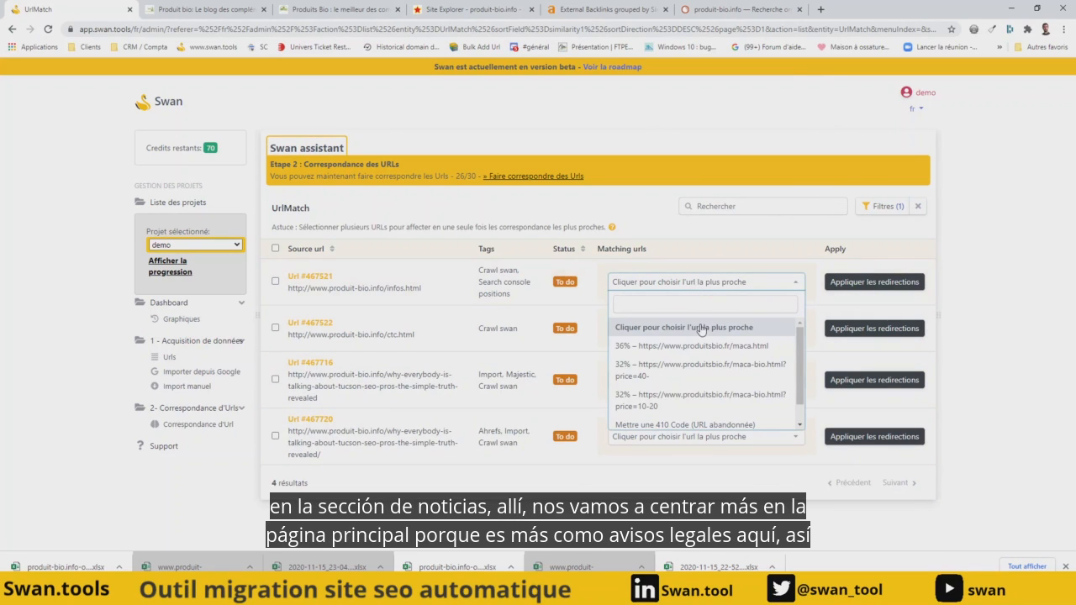
scroll(711, 373, "down", 1)
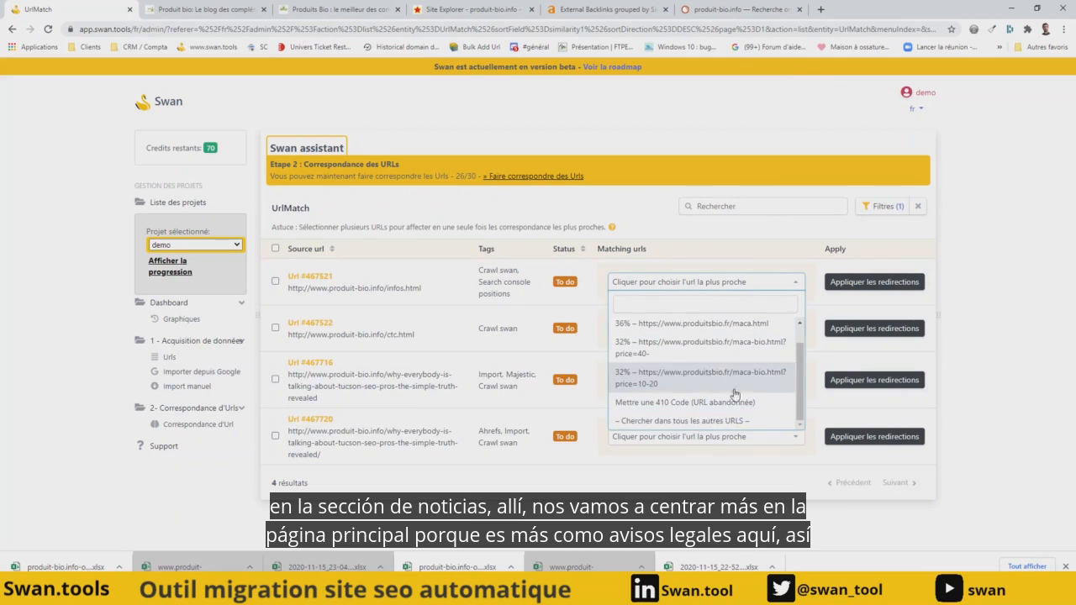
left_click(671, 425)
left_click(722, 290)
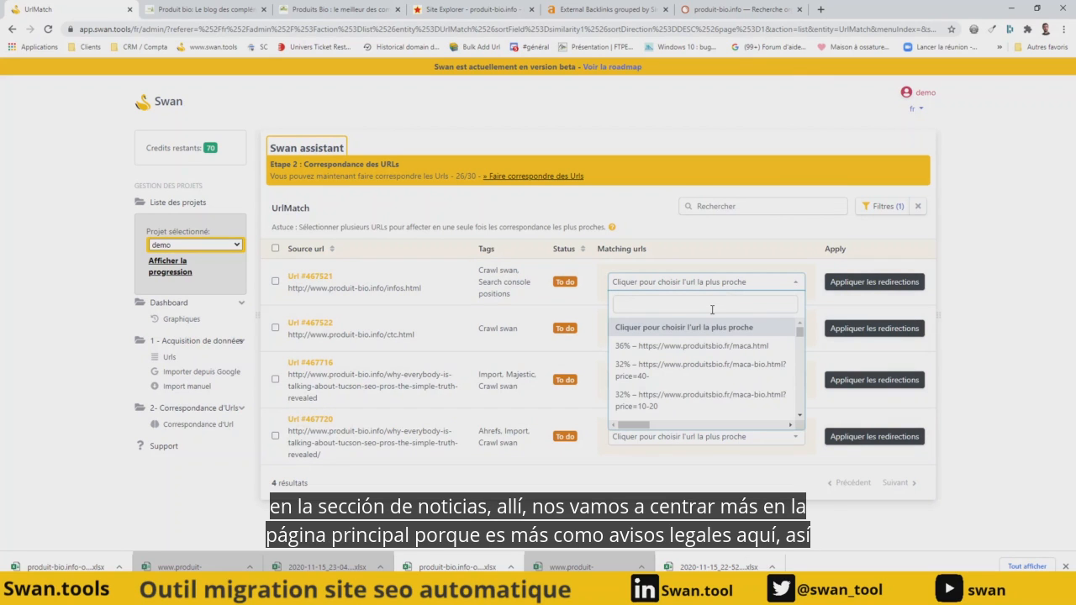
type("menti")
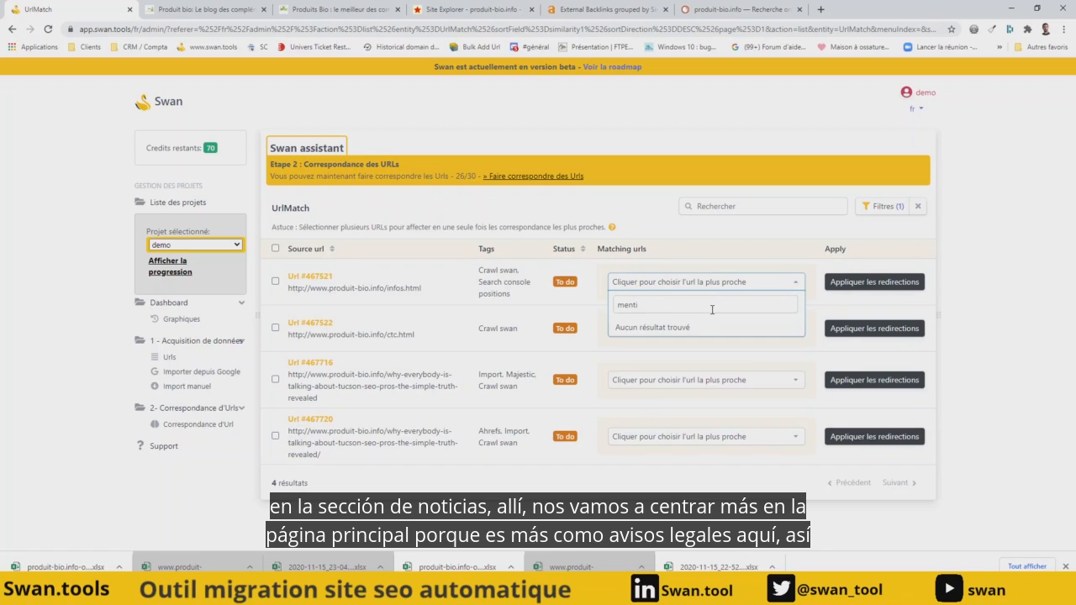
key("BackSpace")
key("BackSpace")
key("BackSpace")
key("BackSpace")
key("BackSpace")
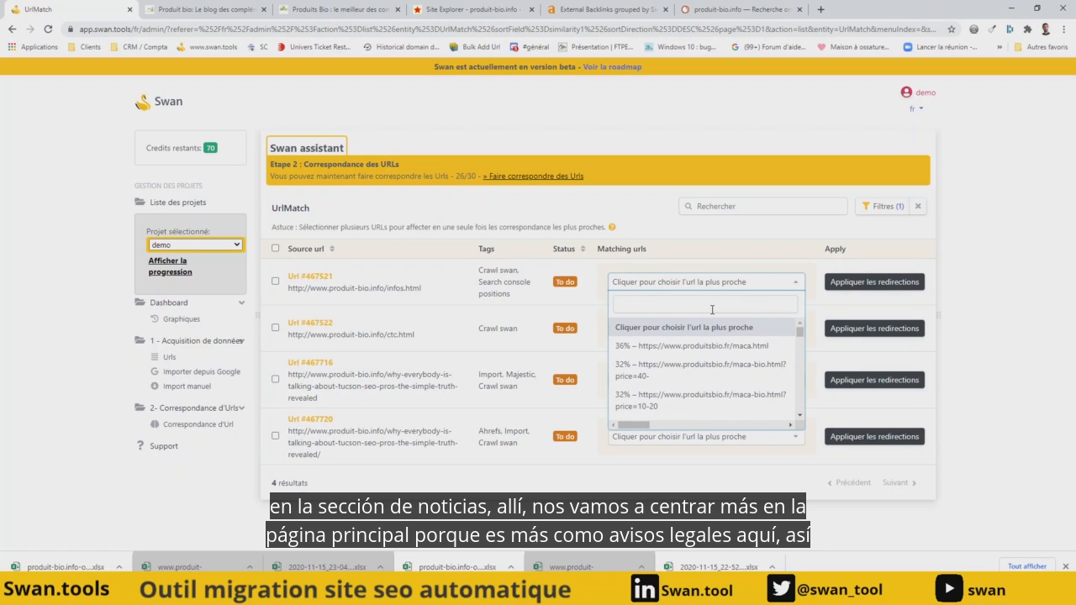
left_click_drag(799, 333, 799, 338)
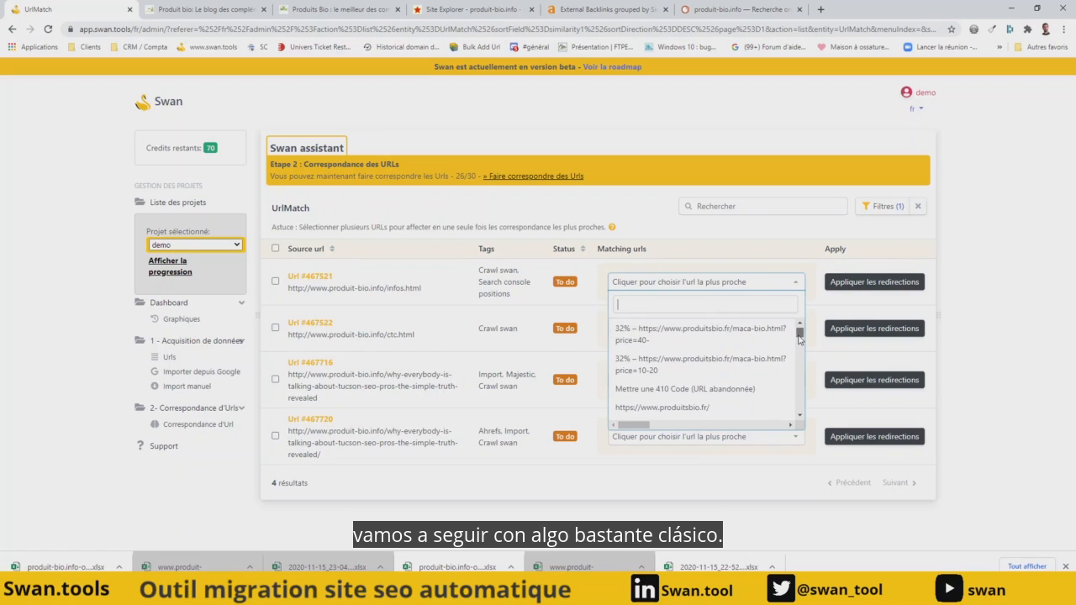
left_click(700, 409)
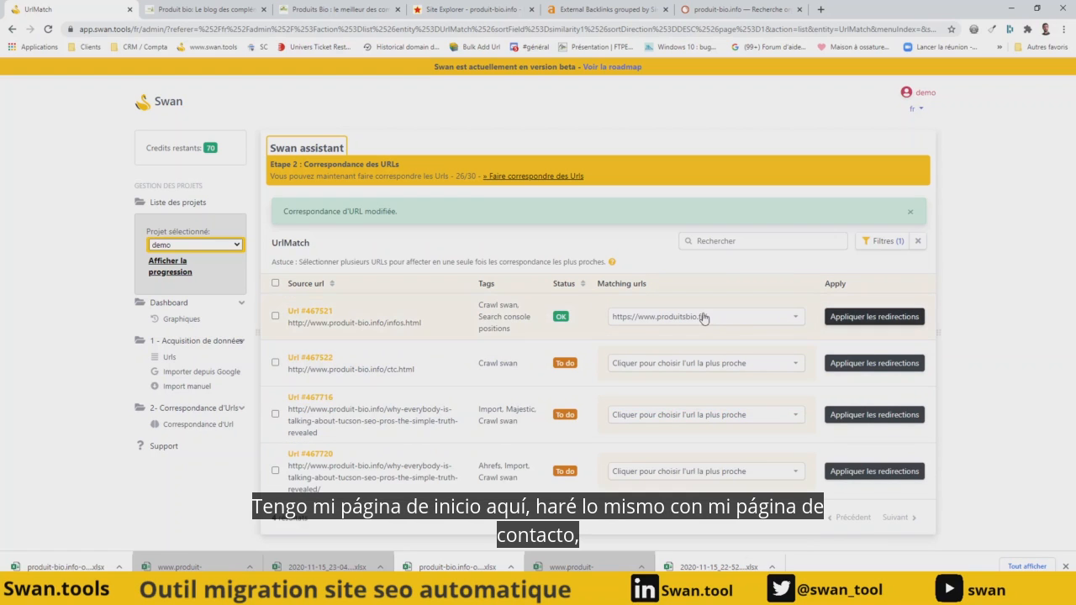
- Search the ctc.html suggestions for "conta" and load all the other target URLs for that page
left_click(719, 368)
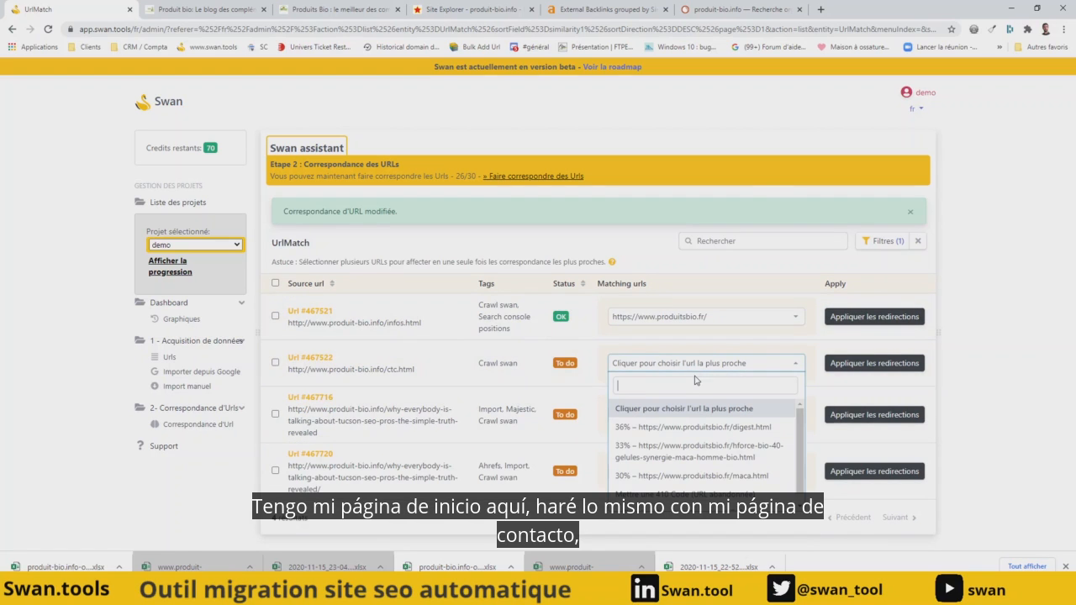
type("conta")
key("BackSpace")
key("BackSpace")
key("BackSpace")
key("BackSpace")
key("BackSpace")
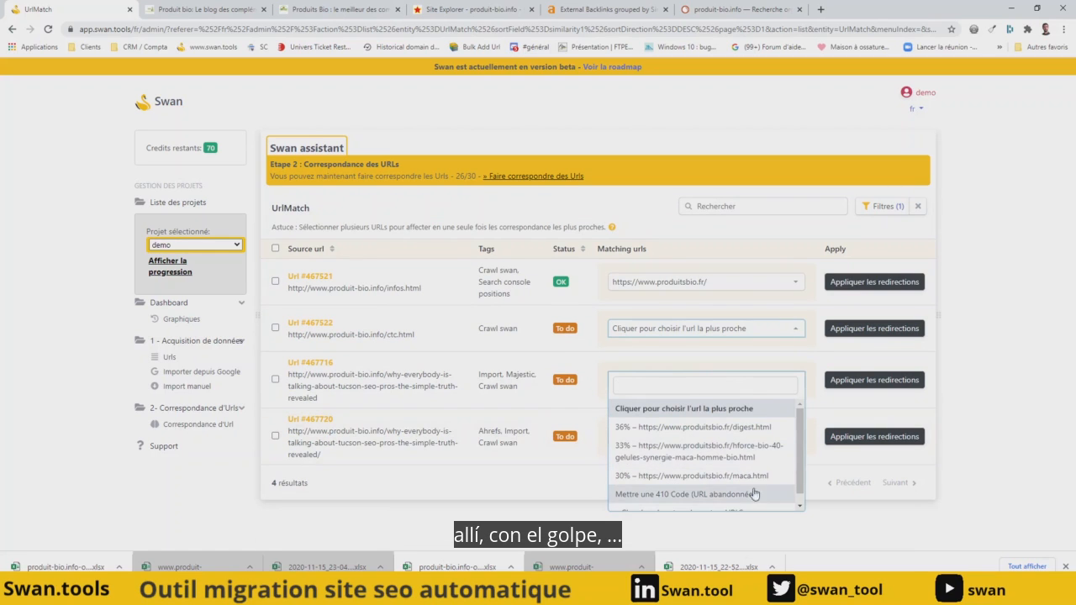
scroll(749, 496, "down", 1)
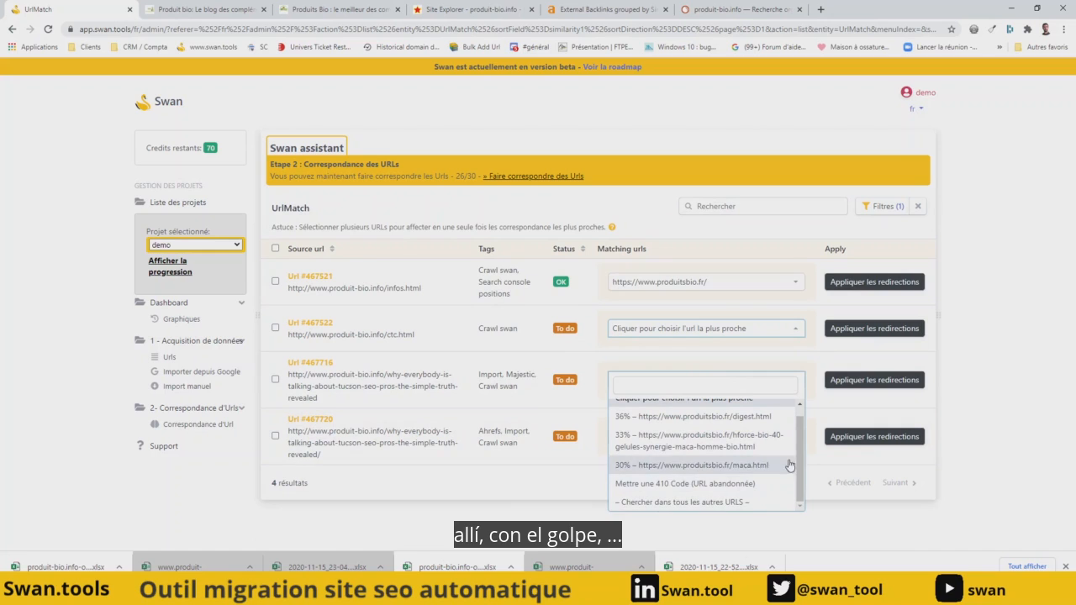
left_click(697, 503)
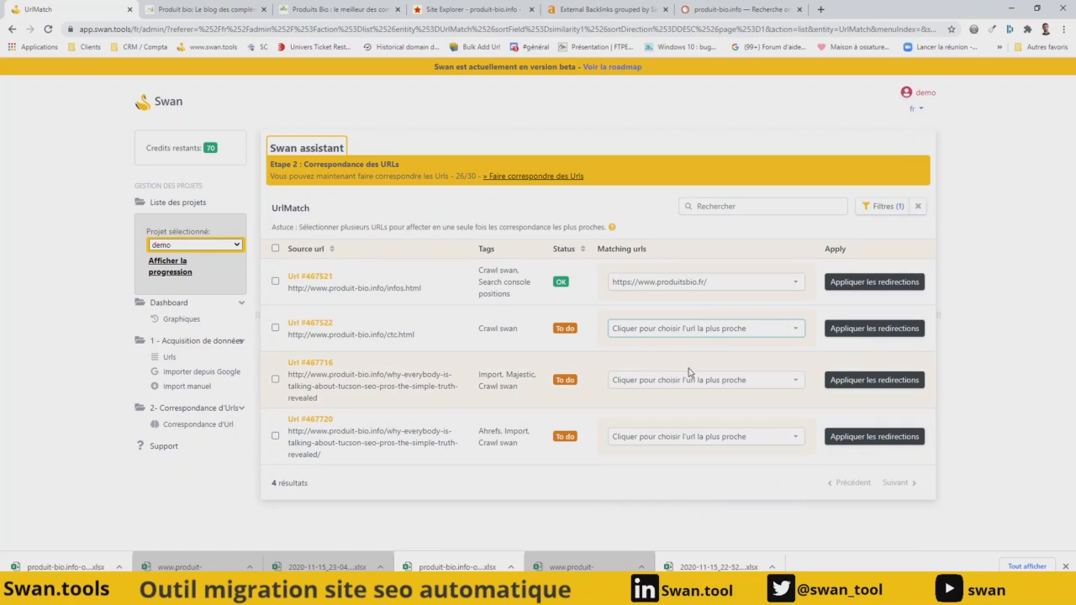
left_click(697, 329)
scroll(685, 437, "down", 1)
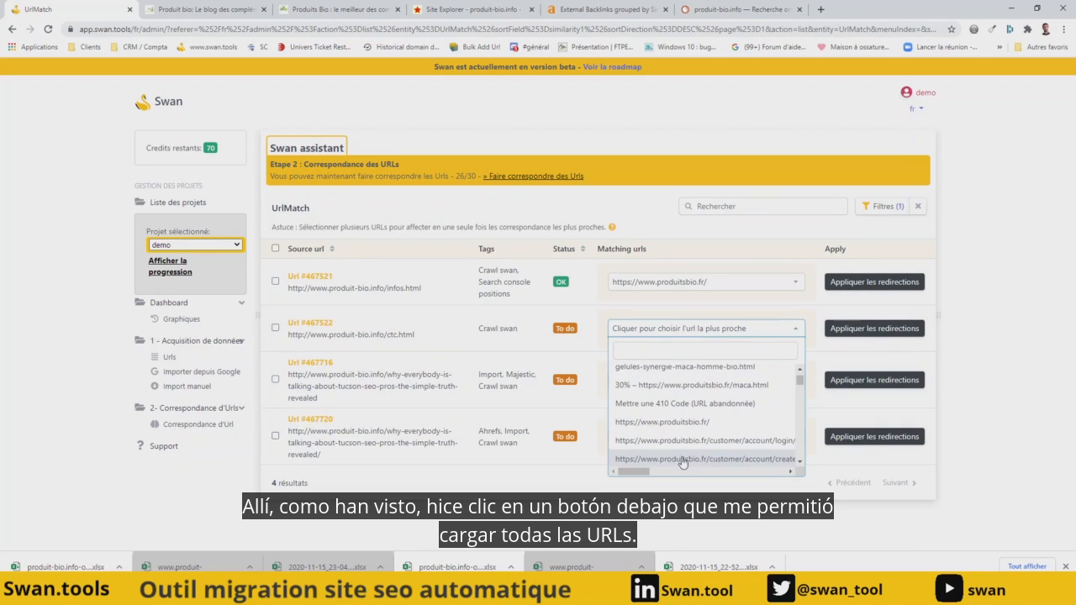
scroll(690, 433, "up", 1)
type("conta")
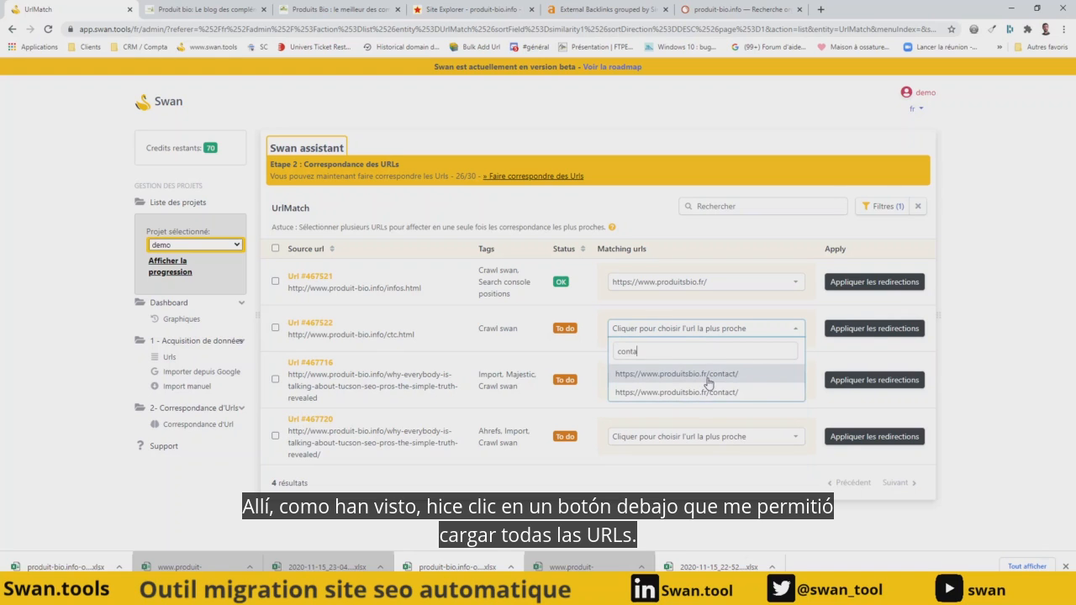
left_click(709, 383)
left_click(878, 328)
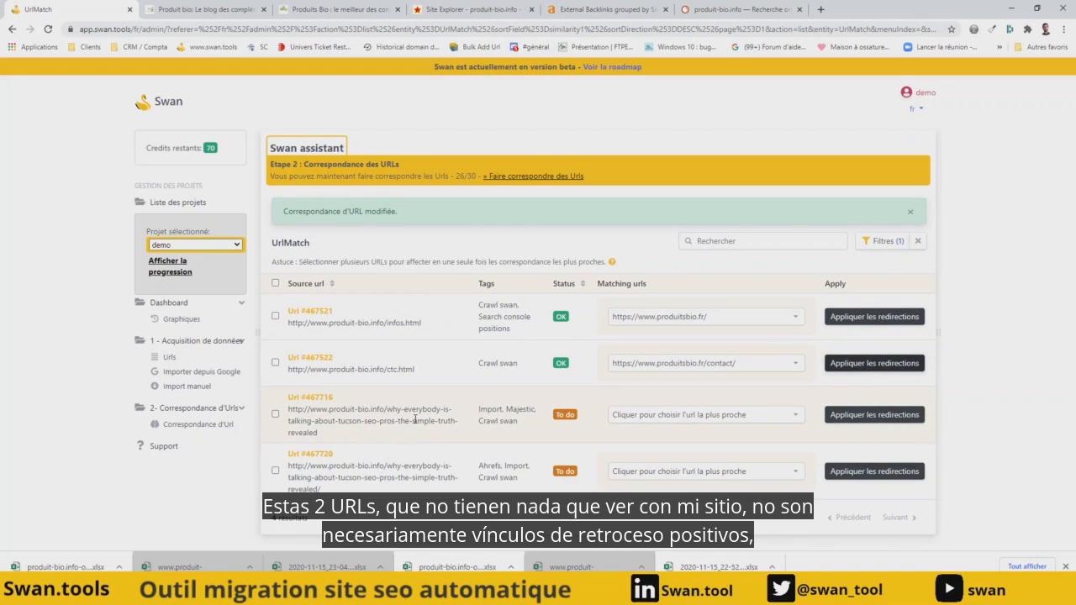
- Assign a 410 code (abandoned URL) to both why-everybody-is-talking-about-tucson-seo-pros URLs and apply the redirections
left_click(660, 385)
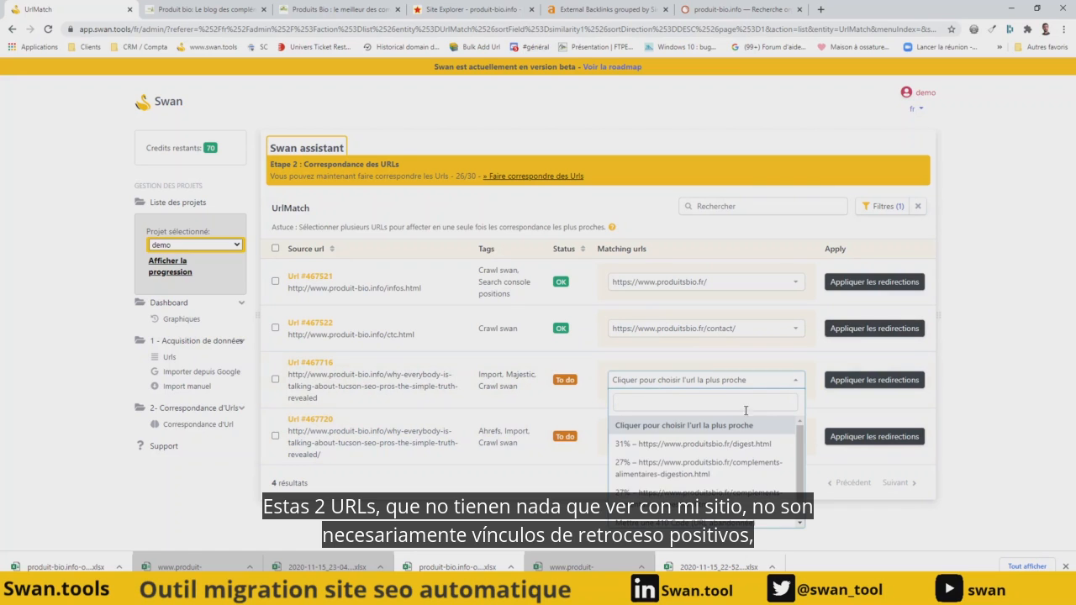
left_click(687, 523)
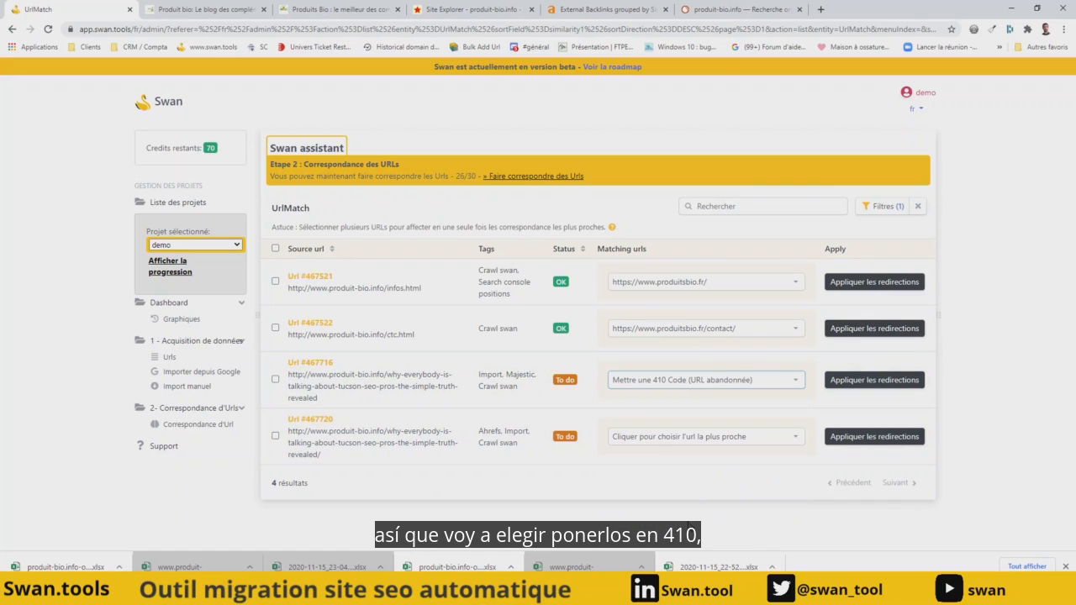
left_click(866, 380)
left_click(685, 473)
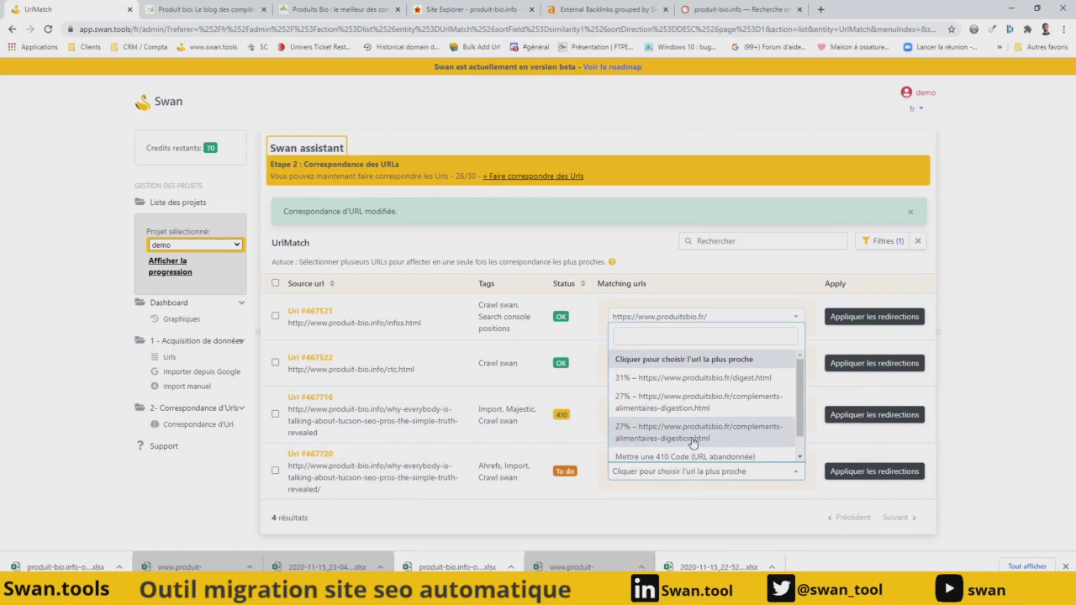
left_click(688, 456)
left_click(875, 472)
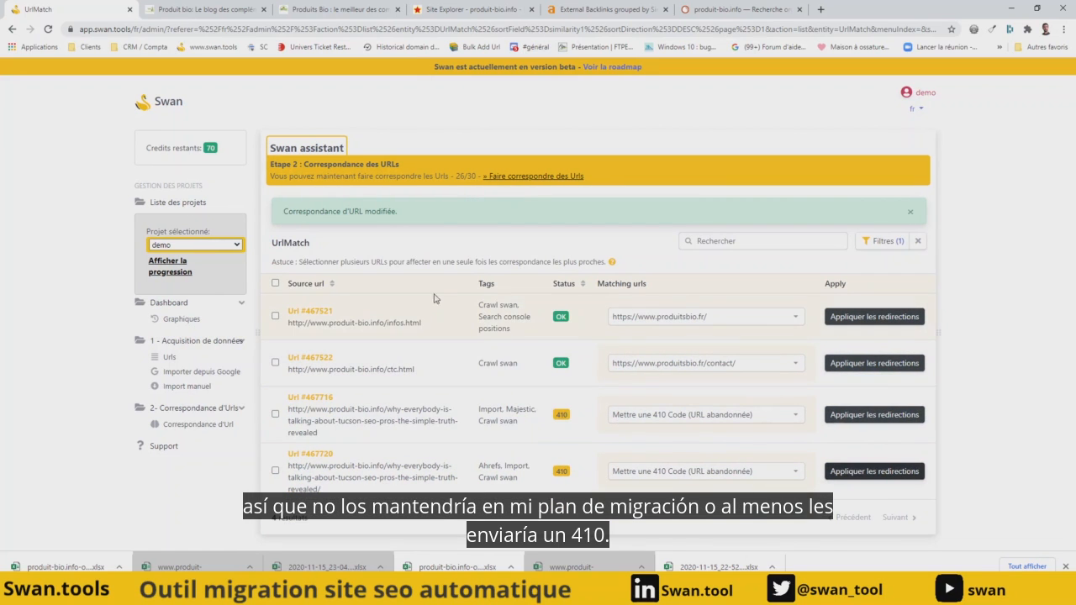
- Review the suggested similarity charts in the dashboard and advance the project to the pre-migration test stage
left_click(180, 320)
scroll(311, 347, "down", 1)
scroll(311, 347, "down", 5)
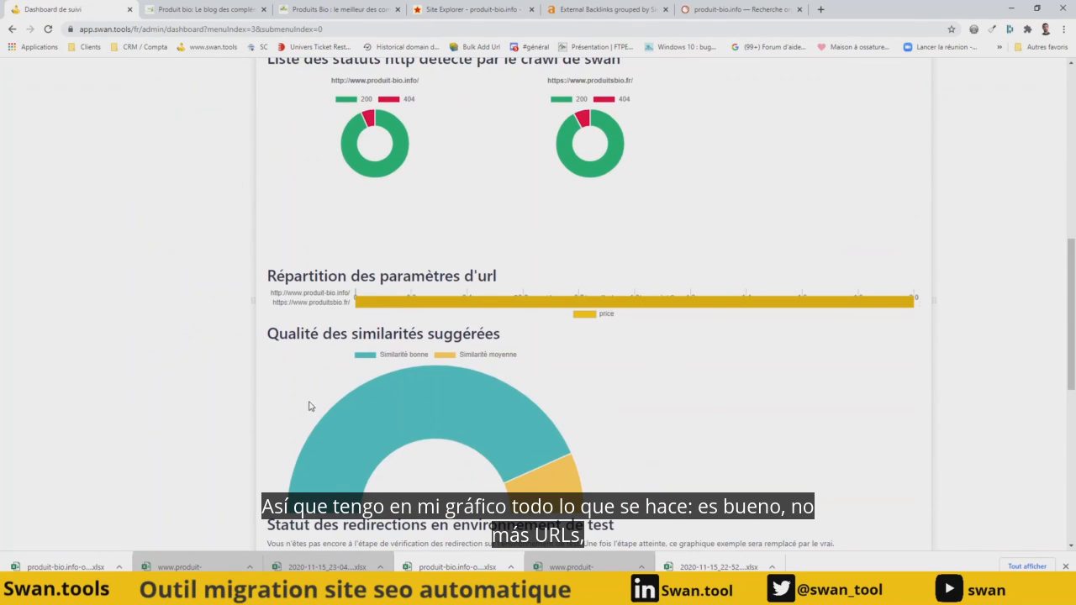
scroll(223, 353, "up", 3)
scroll(223, 353, "up", 3)
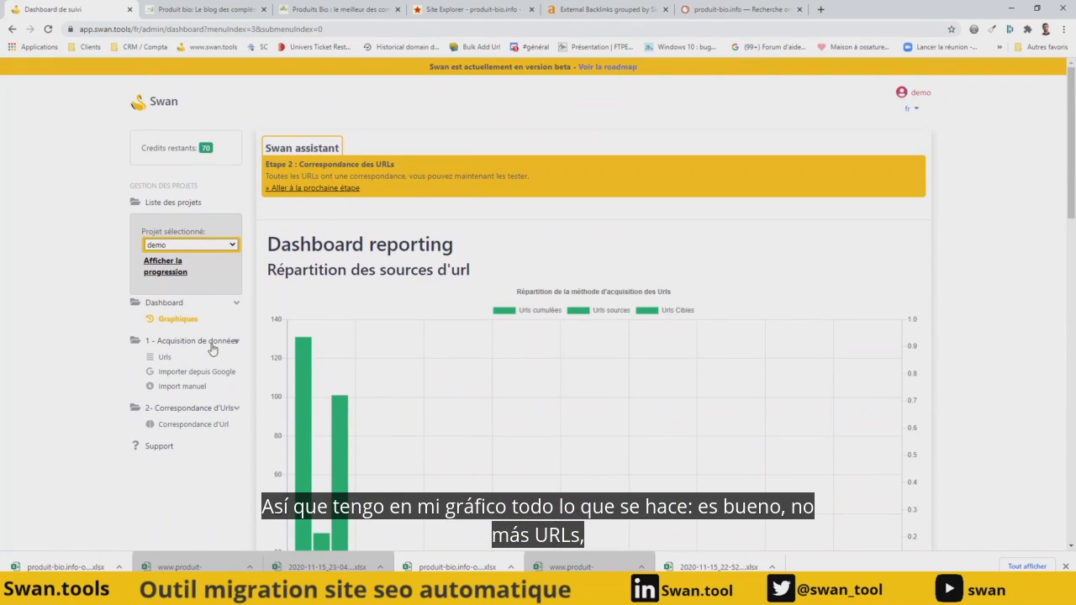
left_click(328, 189)
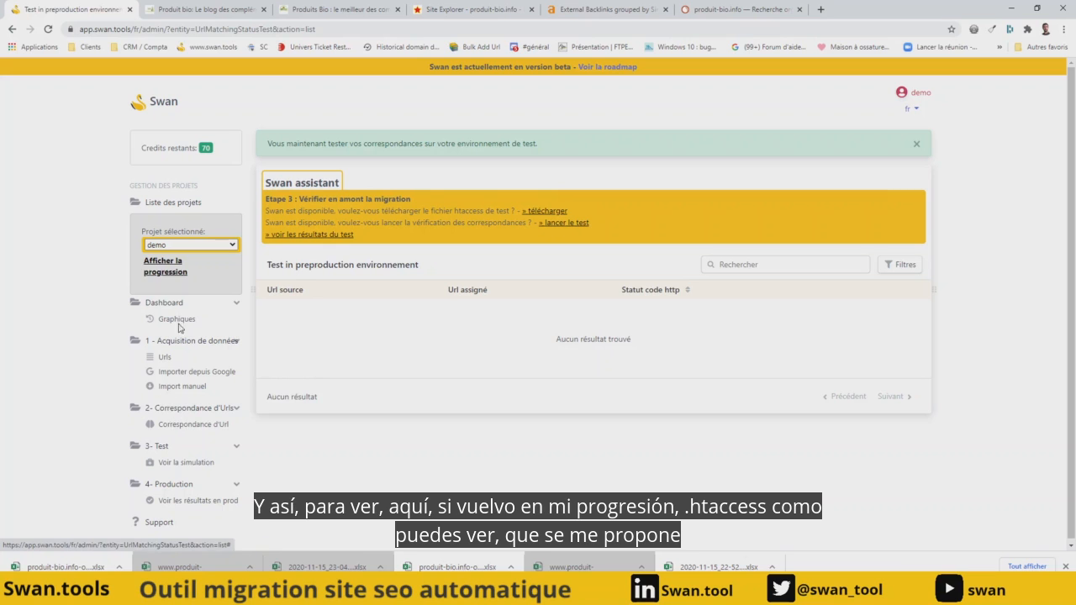
- Generate the test .htaccess from the project's progress overview and copy all of its redirect rules
left_click(165, 271)
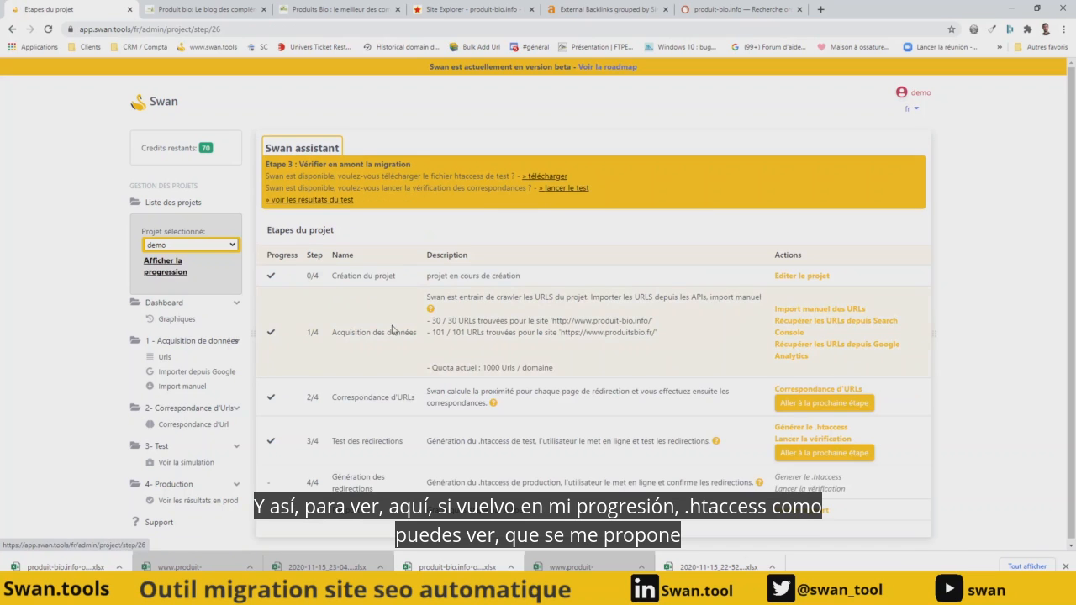
left_click(829, 424)
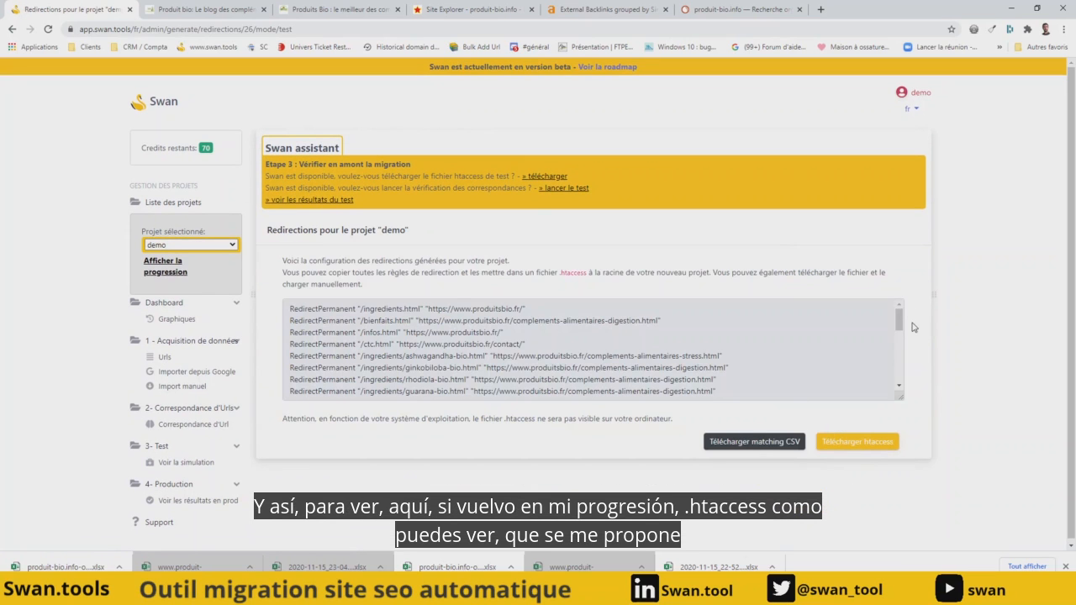
left_click_drag(899, 321, 899, 374)
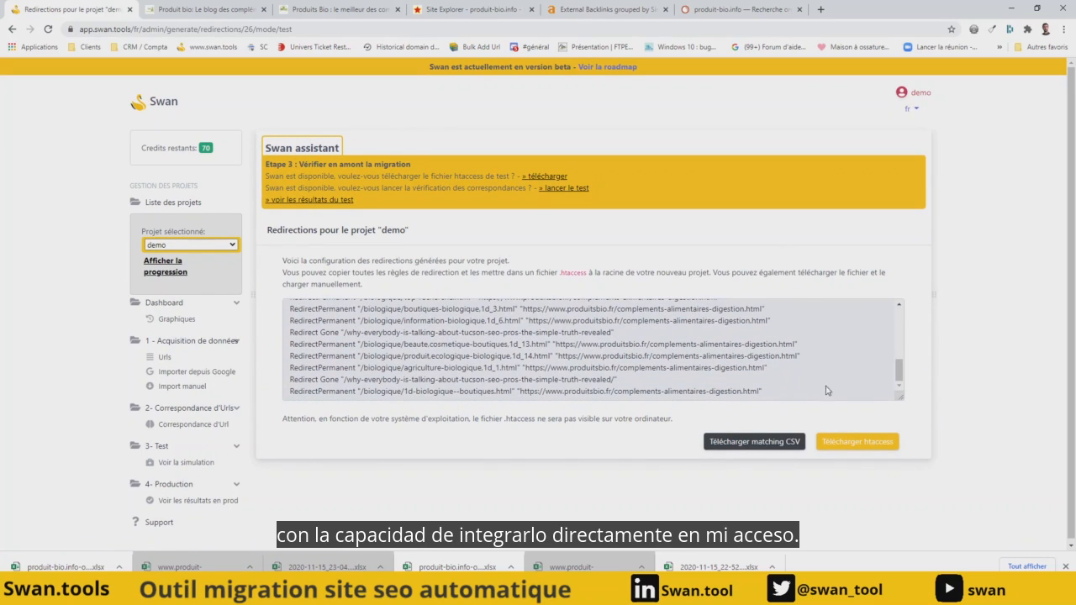
left_click_drag(776, 395, 217, 284)
left_click(291, 318)
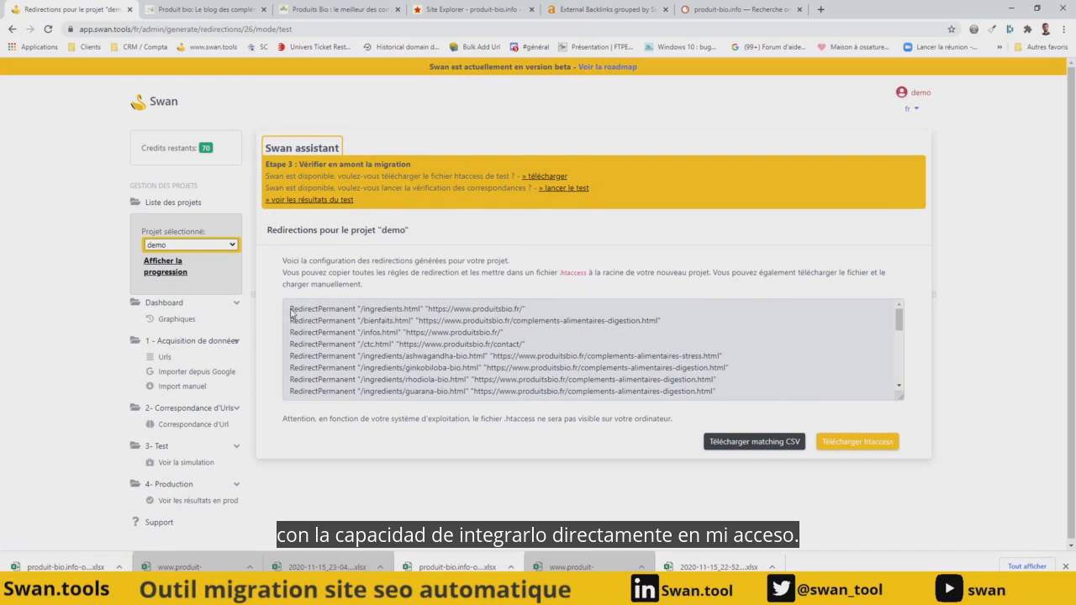
left_click_drag(291, 314, 731, 426)
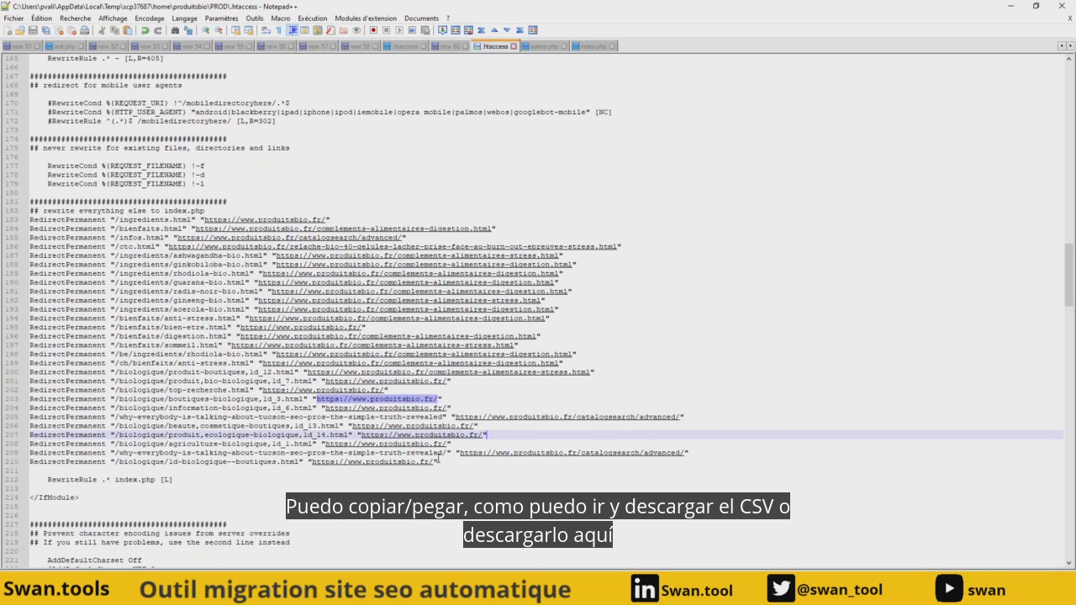
- Switch to Notepad++, replace the existing redirect rules in the .htaccess file with the copied ones and save it
left_click_drag(439, 462, 3, 228)
key("ctrl+v")
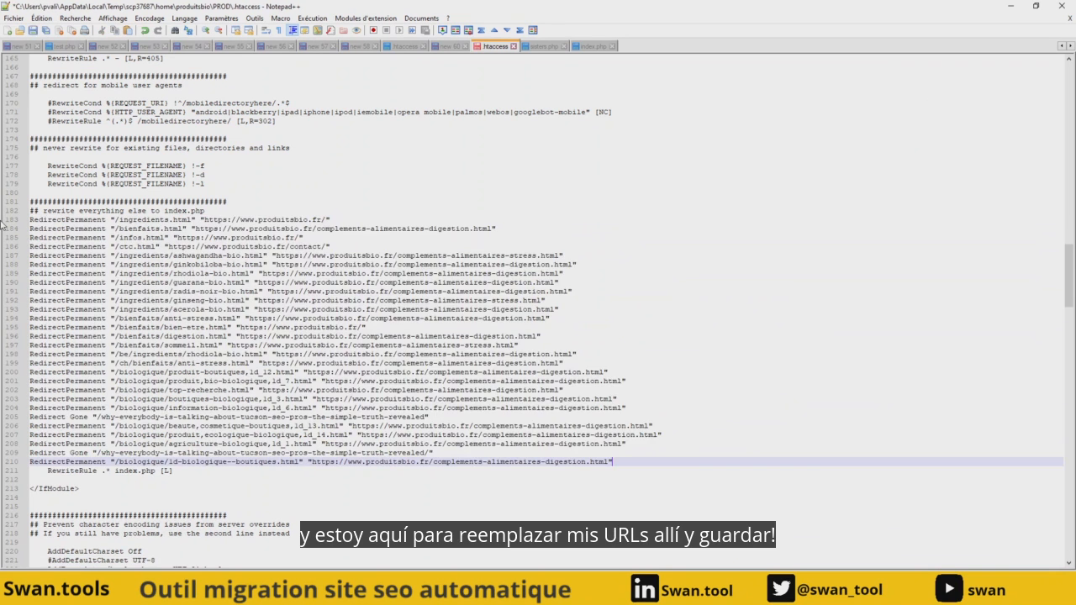
key("ctrl+s")
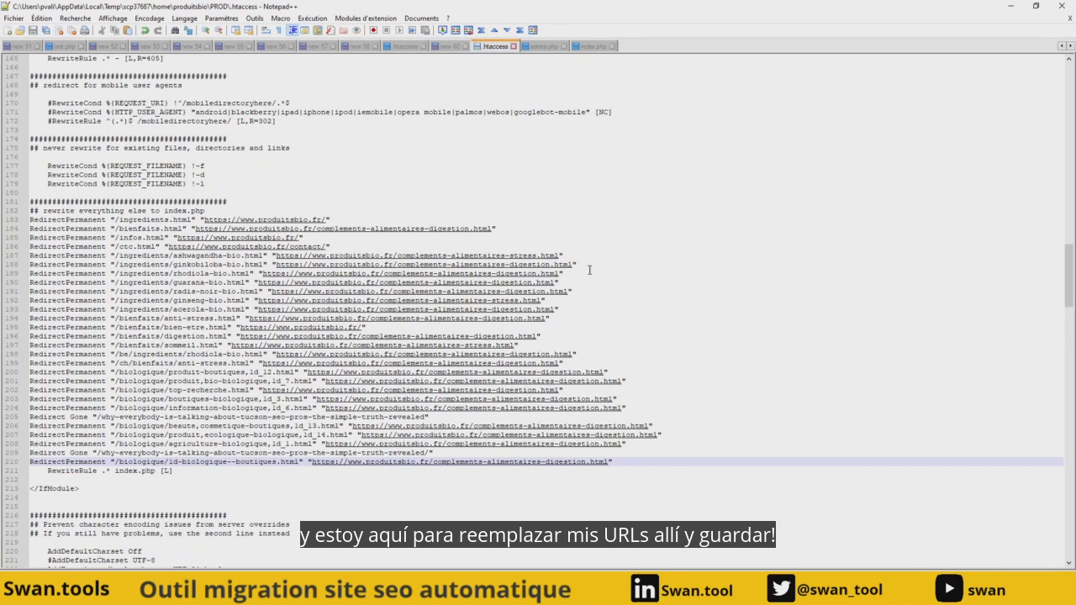
- Switch back to Swan in the browser and launch the verification of the test redirections from the project's progress overview
left_click(1009, 7)
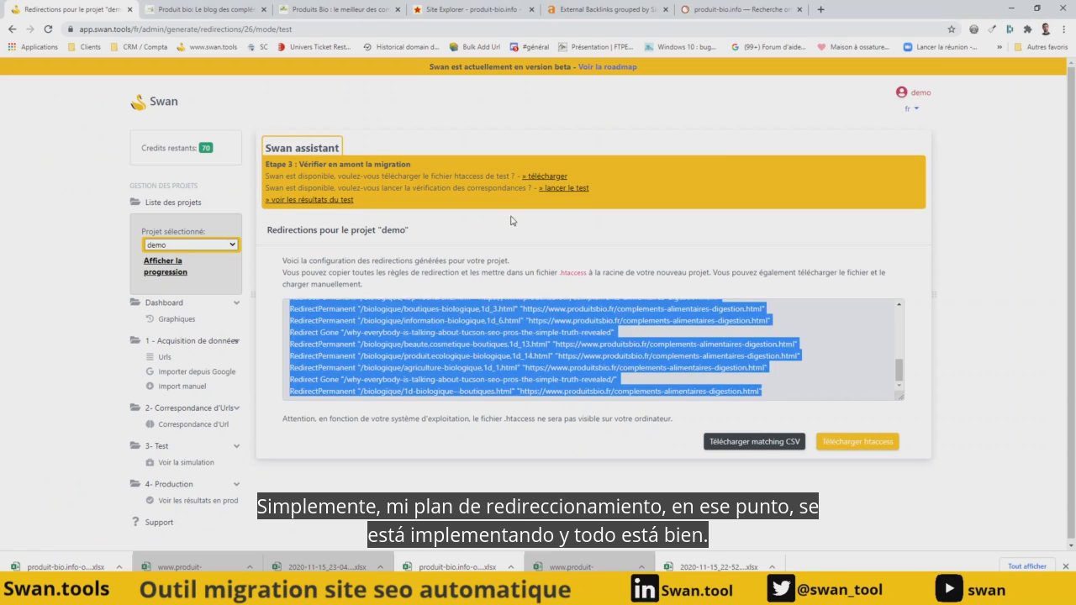
left_click(661, 249)
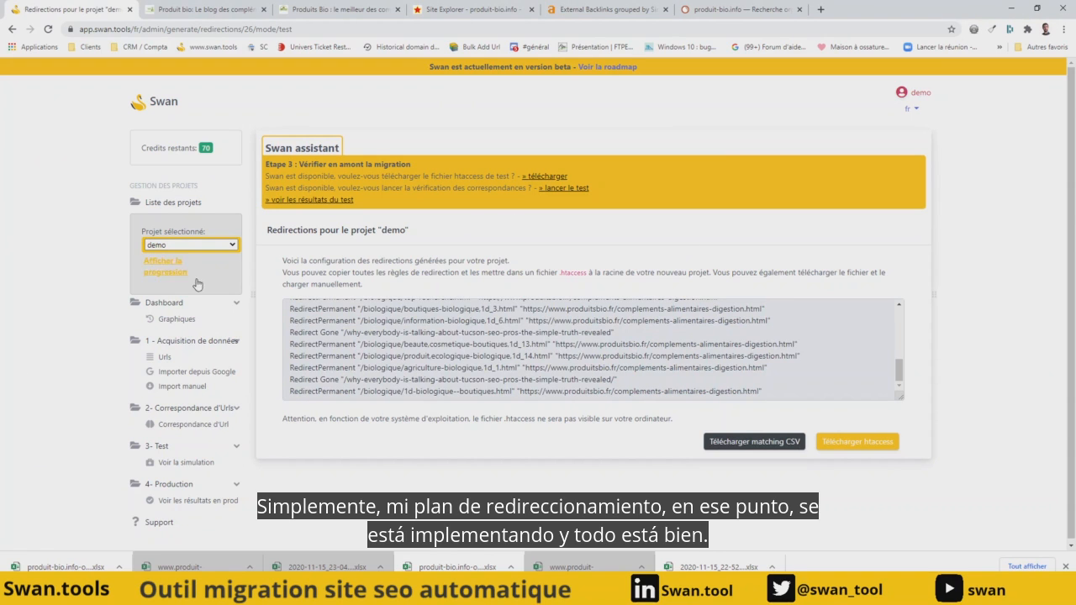
left_click(168, 271)
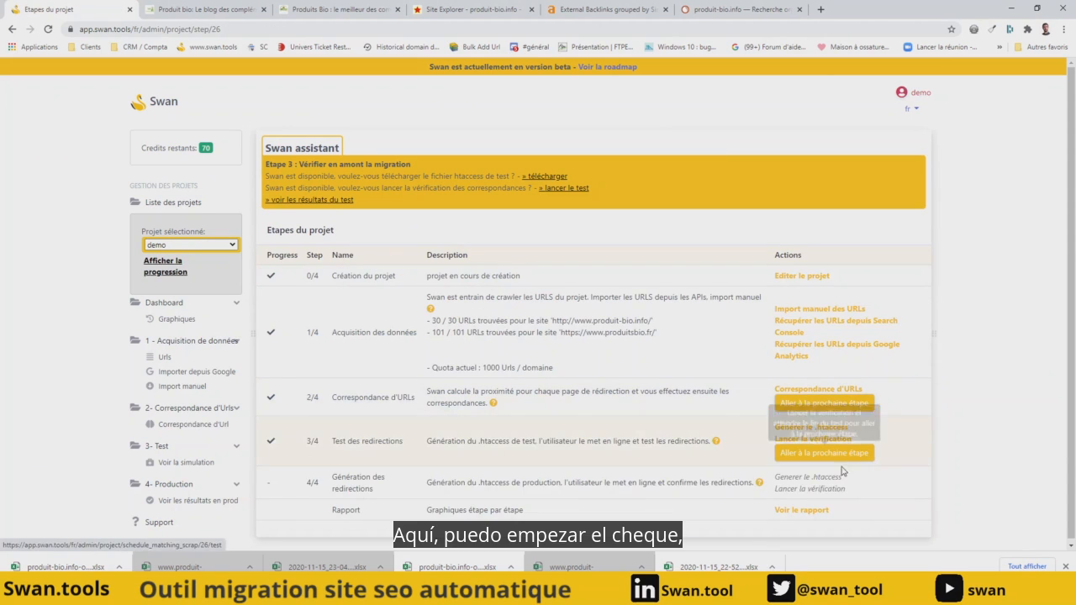
left_click(831, 439)
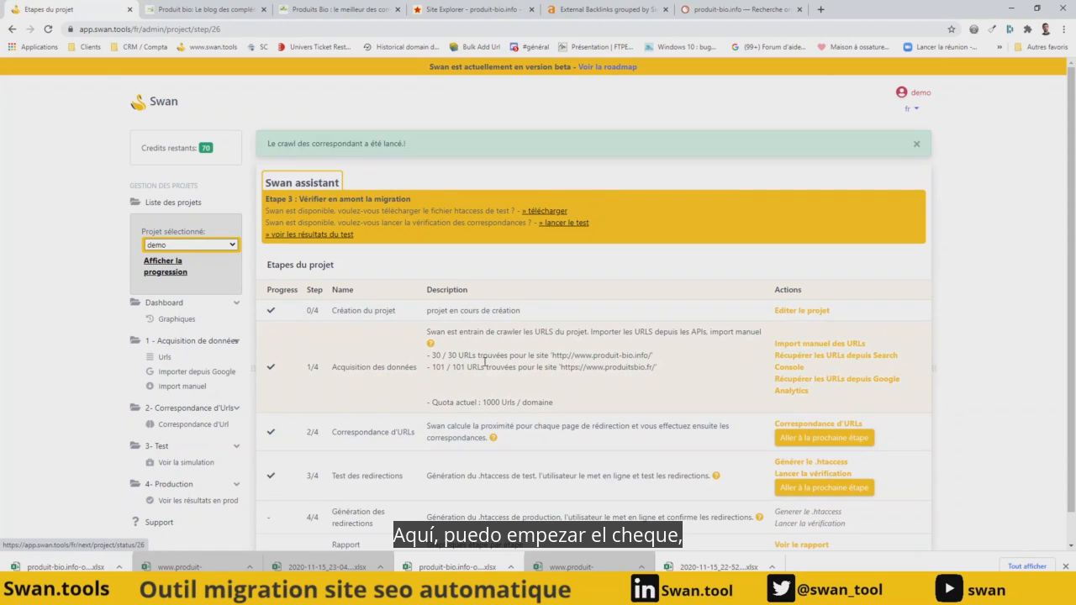
left_click(168, 272)
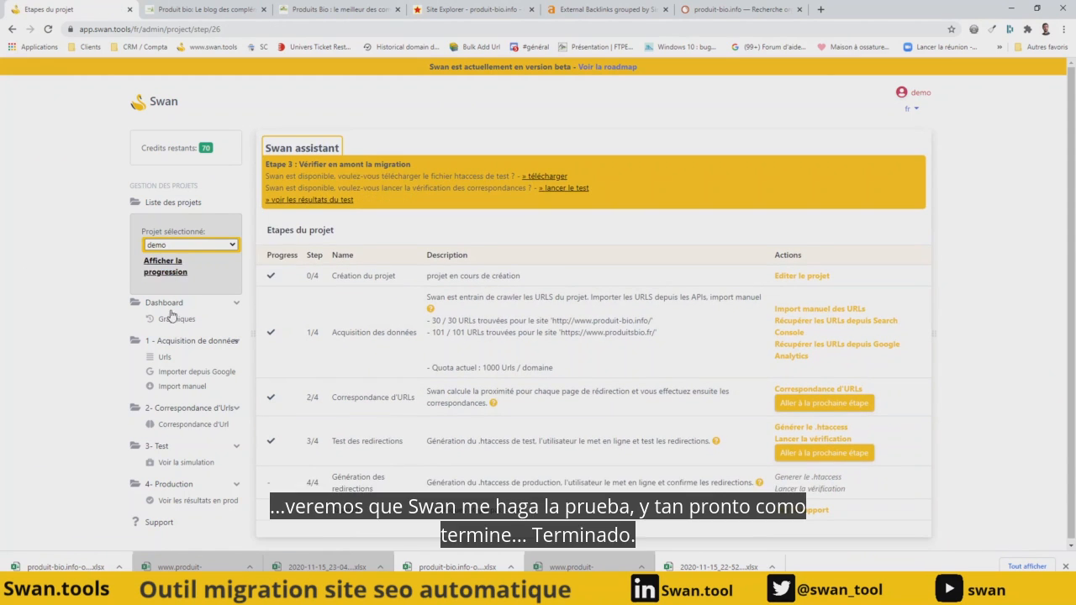
- Open the dashboard charts, reload them and examine the redirection status chart for the test environment
left_click(176, 319)
scroll(402, 326, "down", 5)
scroll(402, 324, "down", 9)
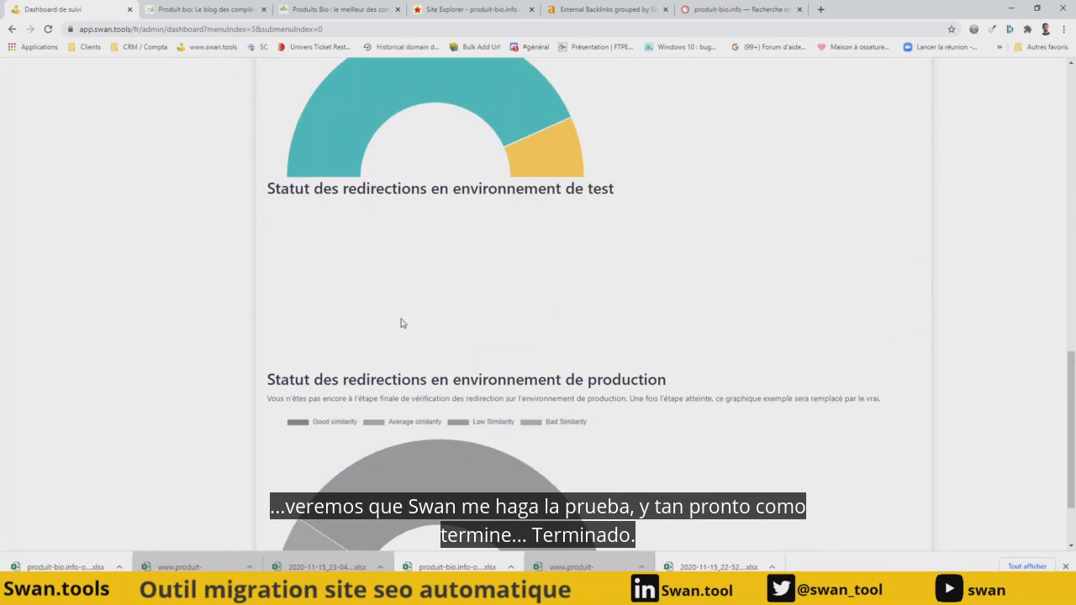
scroll(295, 233, "up", 7)
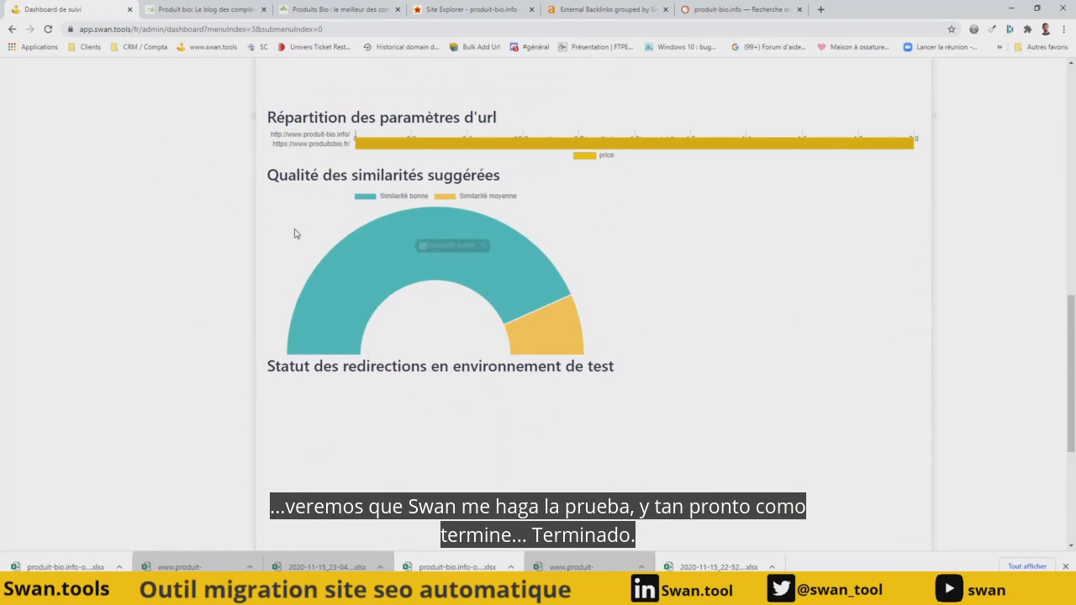
left_click(47, 30)
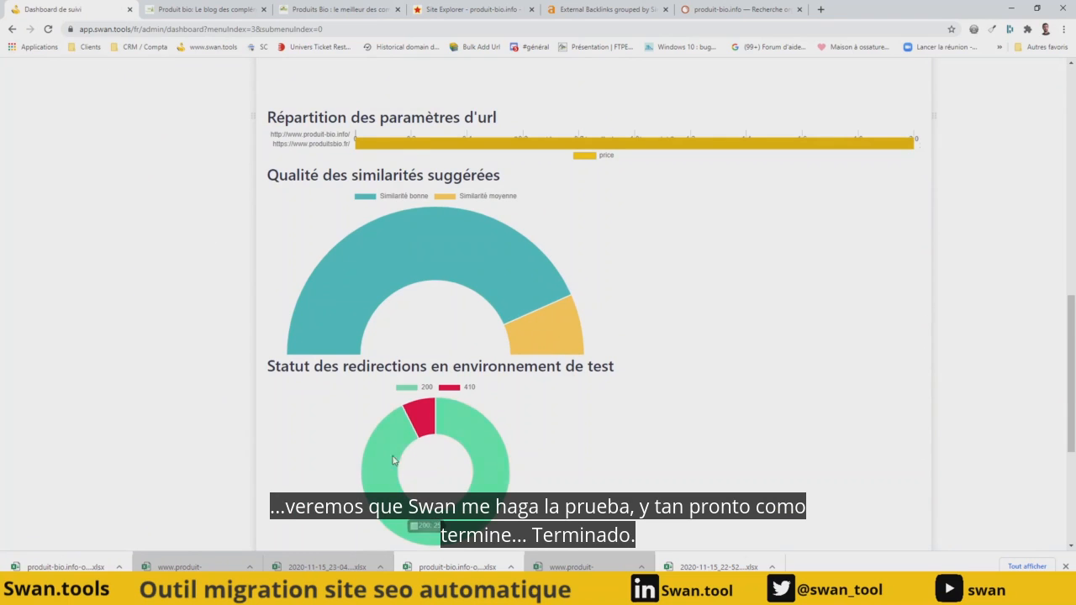
mouse_move(430, 429)
mouse_move(386, 477)
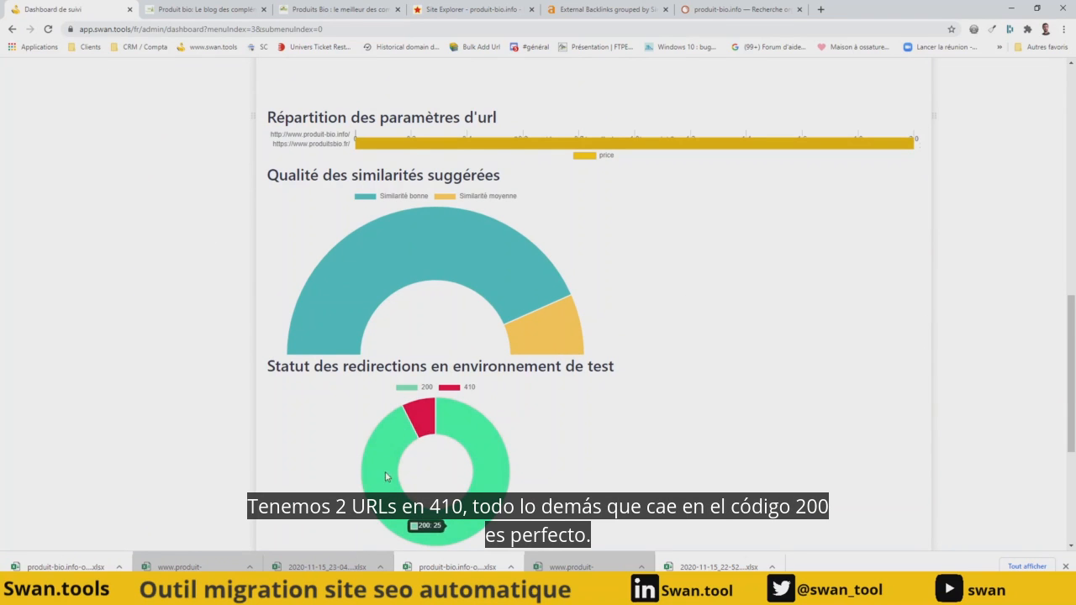
- Open the detailed test results and review the HTTP status code of each source URL and its assigned URL
scroll(197, 305, "up", 10)
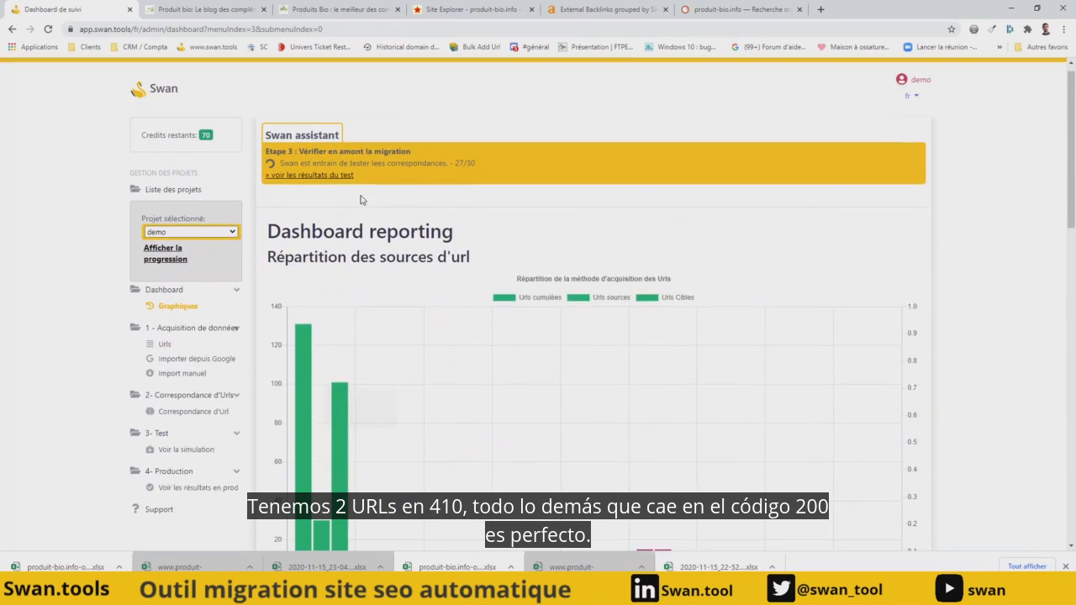
left_click(333, 187)
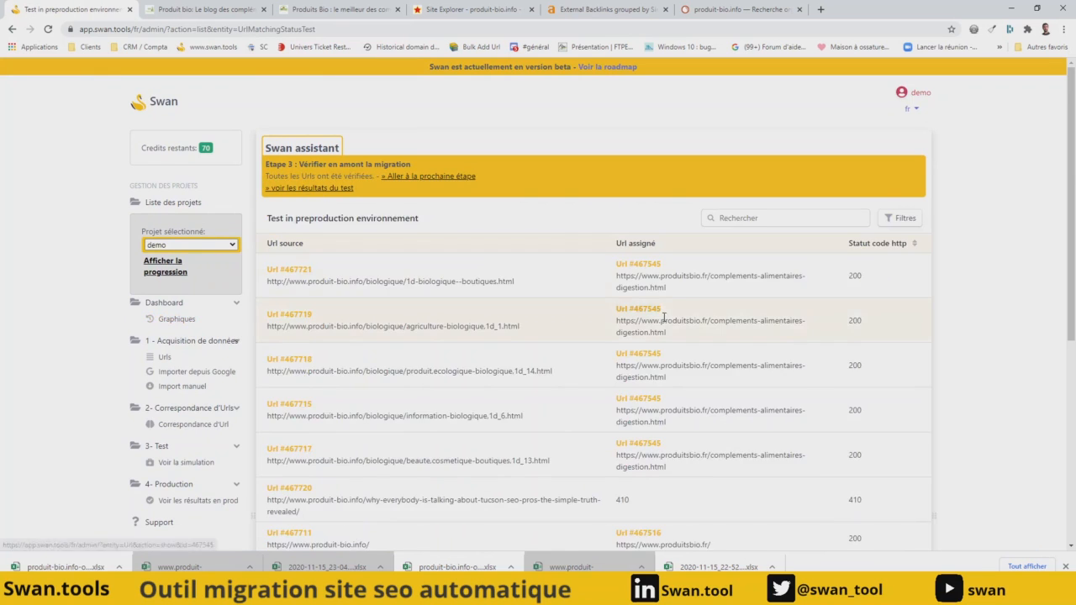
scroll(695, 312, "down", 3)
scroll(778, 379, "down", 2)
scroll(779, 379, "up", 5)
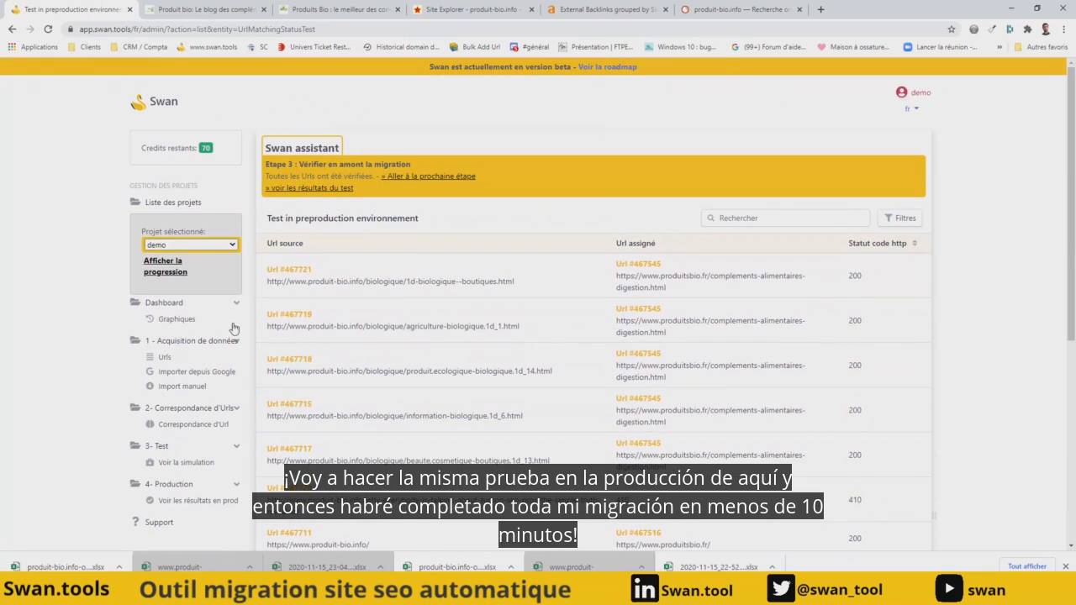
- Advance the project from the redirection test to the final production stage and reopen its progress overview
left_click(157, 272)
left_click(822, 442)
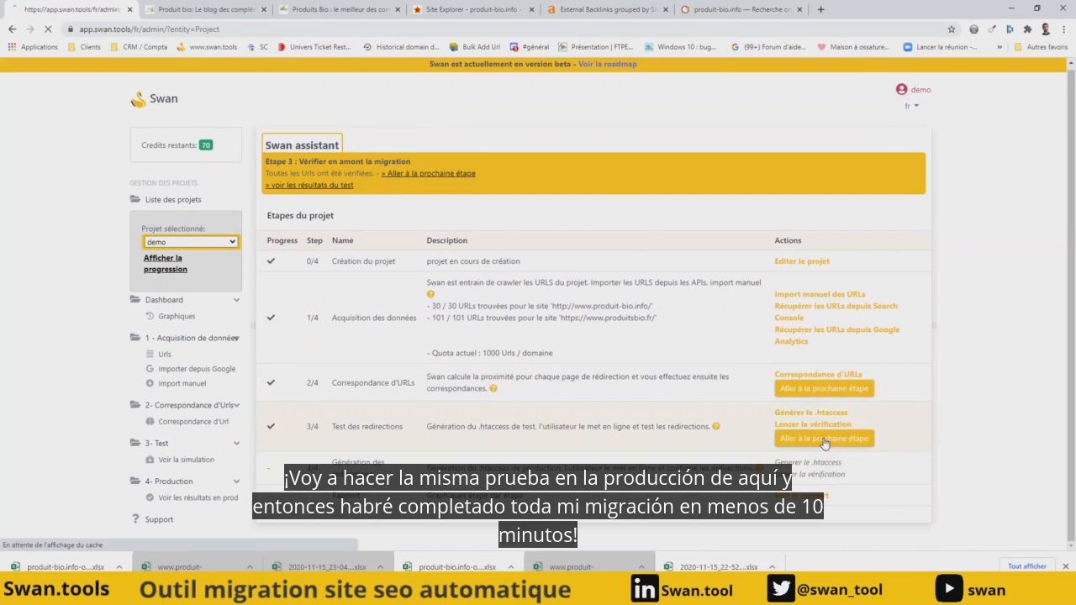
left_click(160, 268)
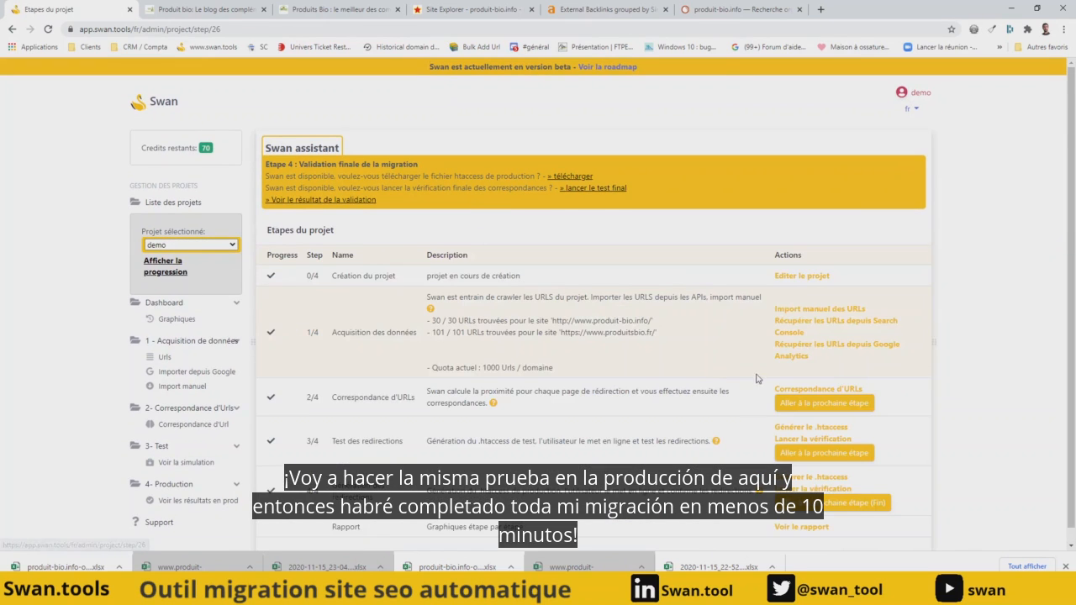
- Launch the verification of the production redirections and examine their status chart in the dashboard
scroll(839, 462, "down", 1)
left_click(829, 475)
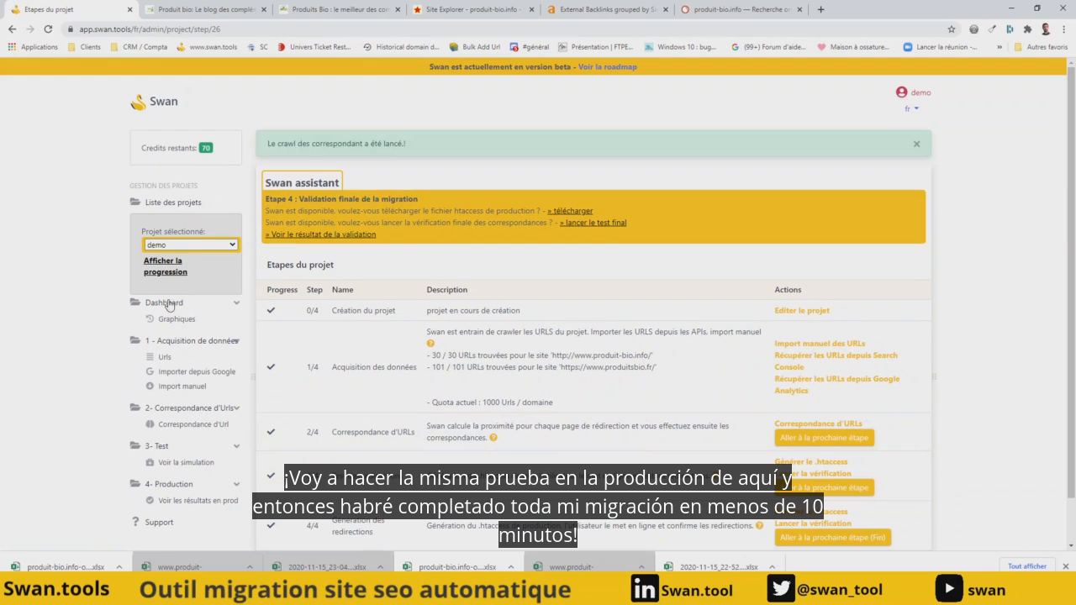
left_click(167, 322)
scroll(430, 339, "down", 10)
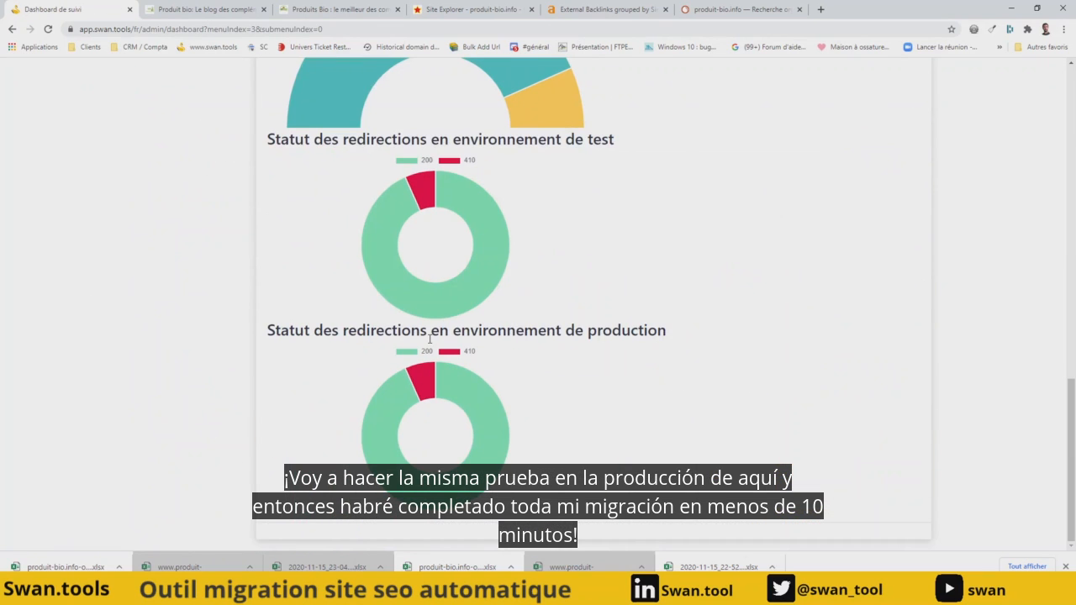